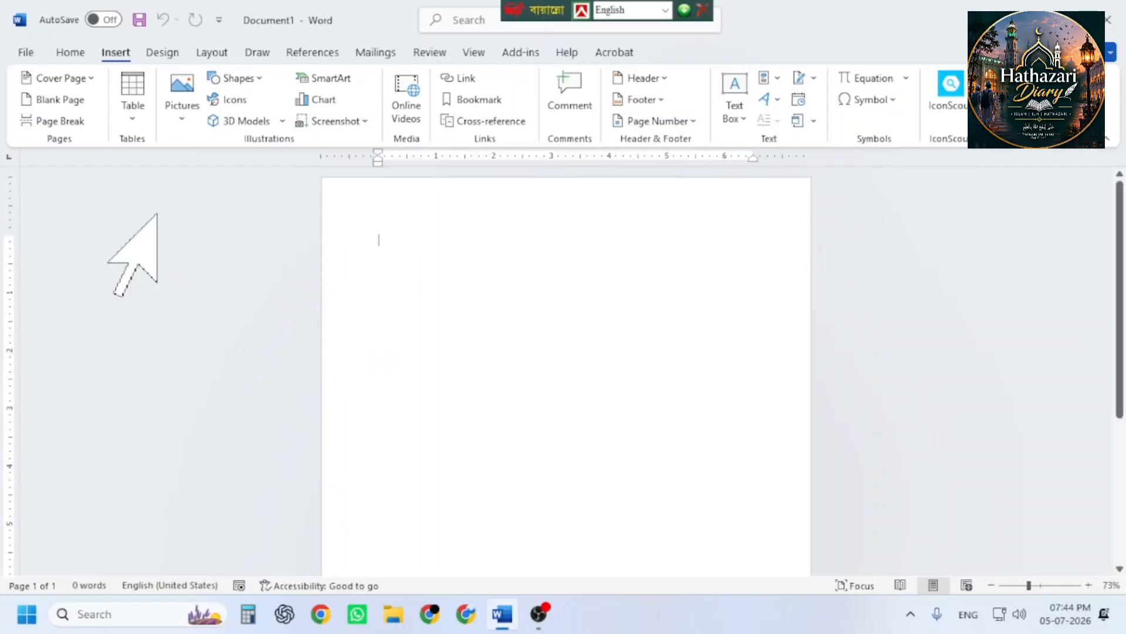
- Insert the built-in Banded cover page at the start of the document
{"action": "left_click", "coordinate": [59, 77]}
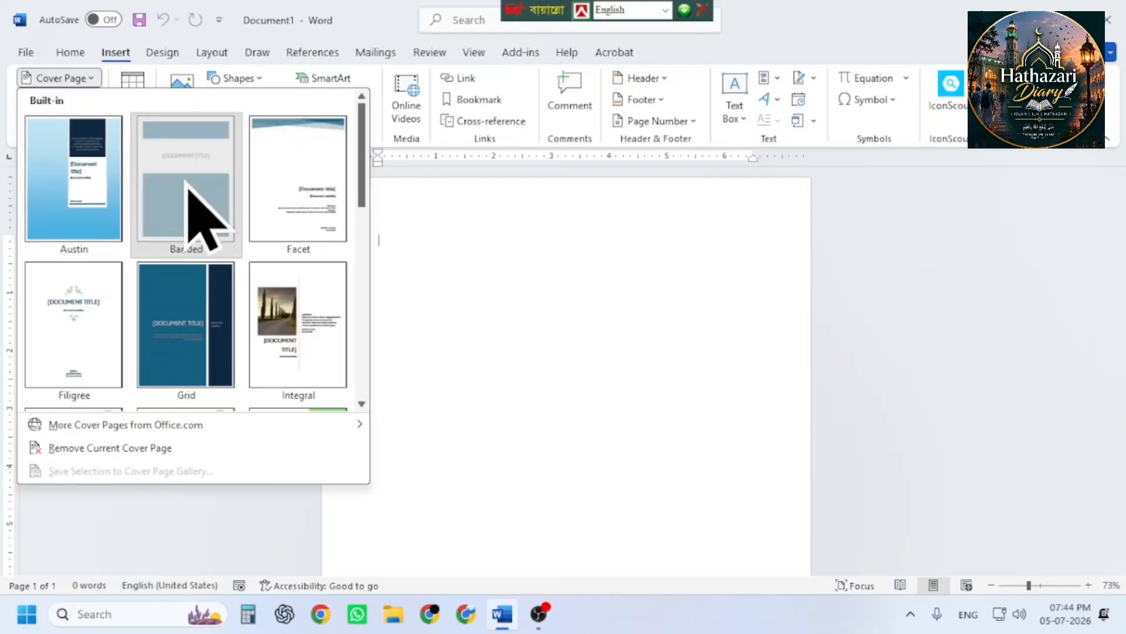
{"action": "left_click", "coordinate": [196, 221]}
{"action": "scroll", "coordinate": [465, 297], "scroll_direction": "down", "scroll_amount": 4}
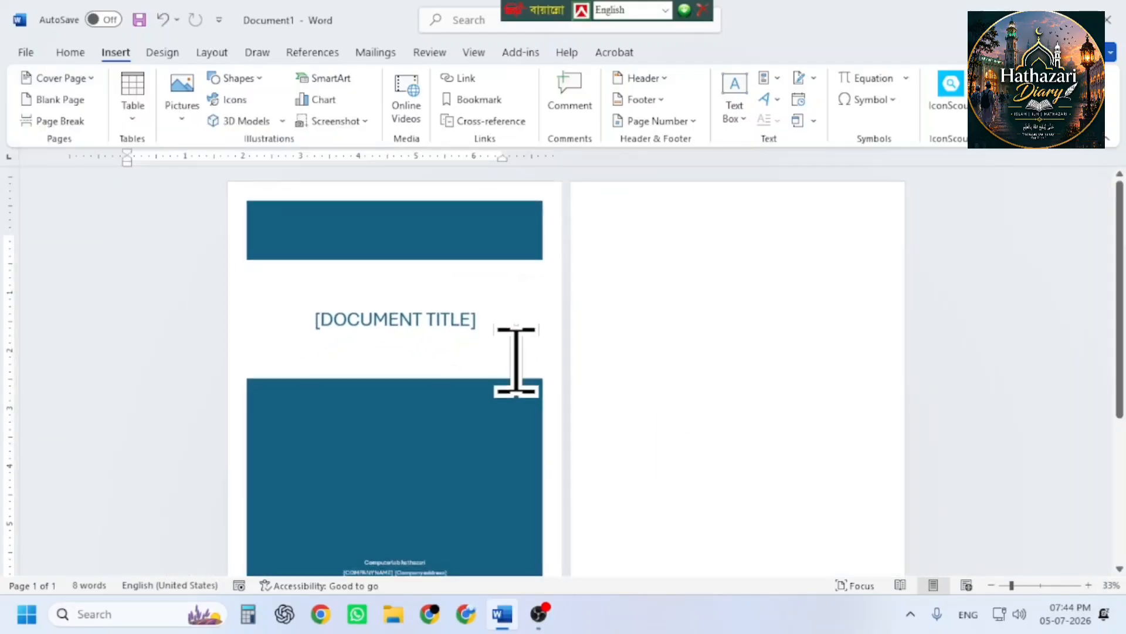
{"action": "scroll", "coordinate": [656, 301], "scroll_direction": "up", "scroll_amount": 1}
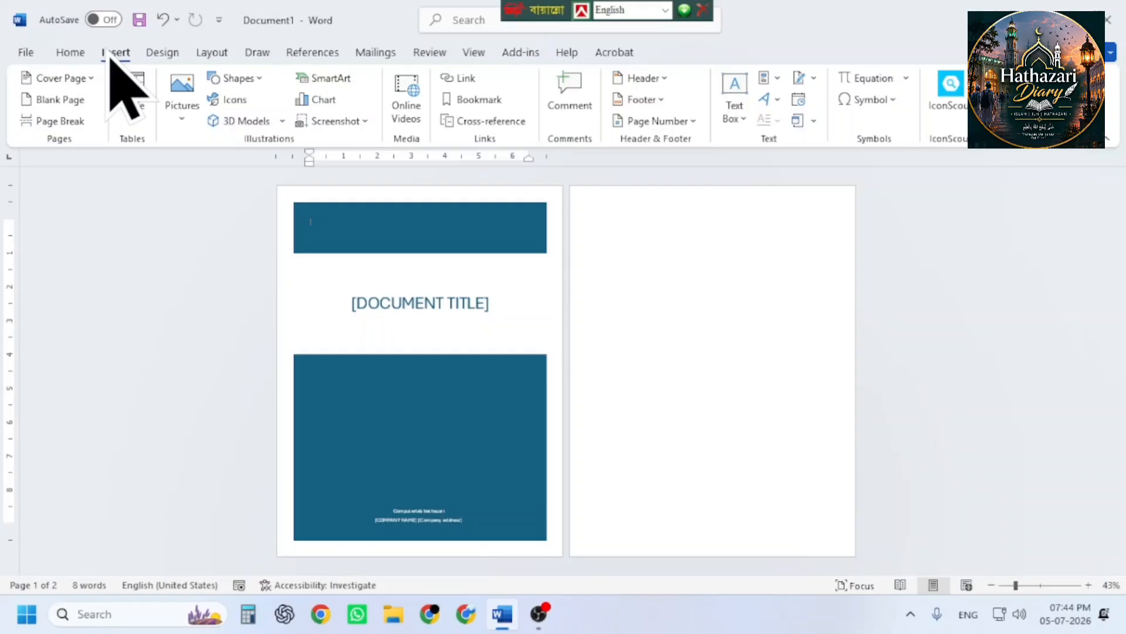
- Draw a rectangle on the second page and reshape it into a band along the page's top, about 9.5 inches wide and 3.7 inches high
{"action": "left_click", "coordinate": [245, 80]}
{"action": "left_click", "coordinate": [264, 121]}
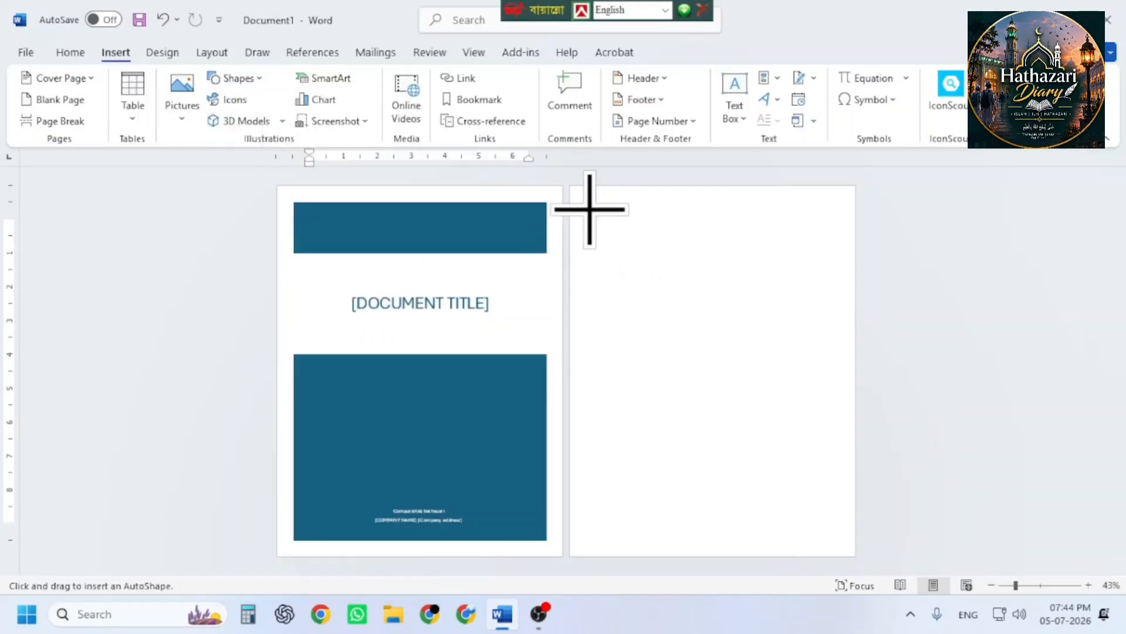
{"action": "mouse_move", "coordinate": [590, 210]}
{"action": "left_mouse_down"}
{"action": "mouse_move", "coordinate": [865, 372]}
{"action": "mouse_move", "coordinate": [910, 511]}
{"action": "left_mouse_up"}
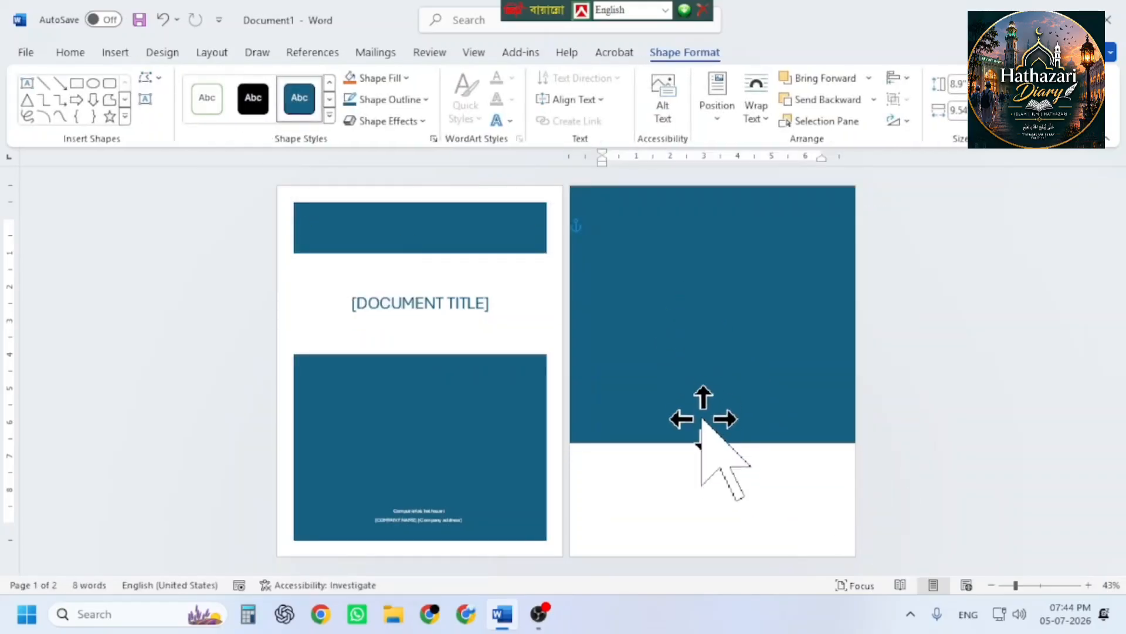
{"action": "left_click_drag", "start_coordinate": [701, 446], "coordinate": [774, 335]}
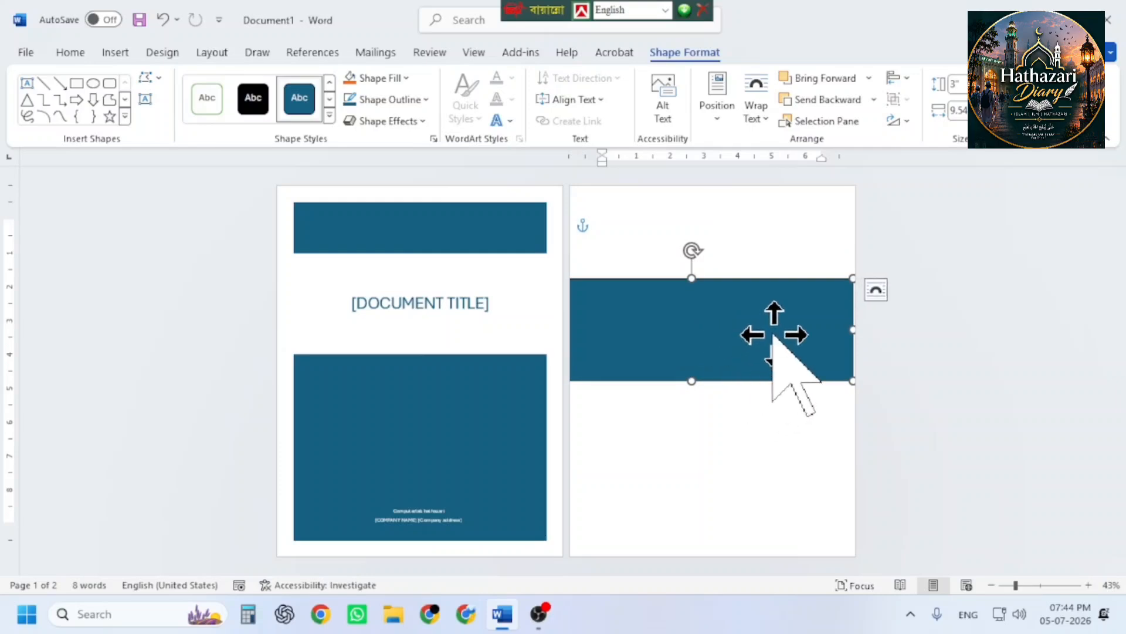
{"action": "left_click_drag", "start_coordinate": [844, 334], "coordinate": [769, 333]}
{"action": "left_click_drag", "start_coordinate": [649, 309], "coordinate": [684, 208]}
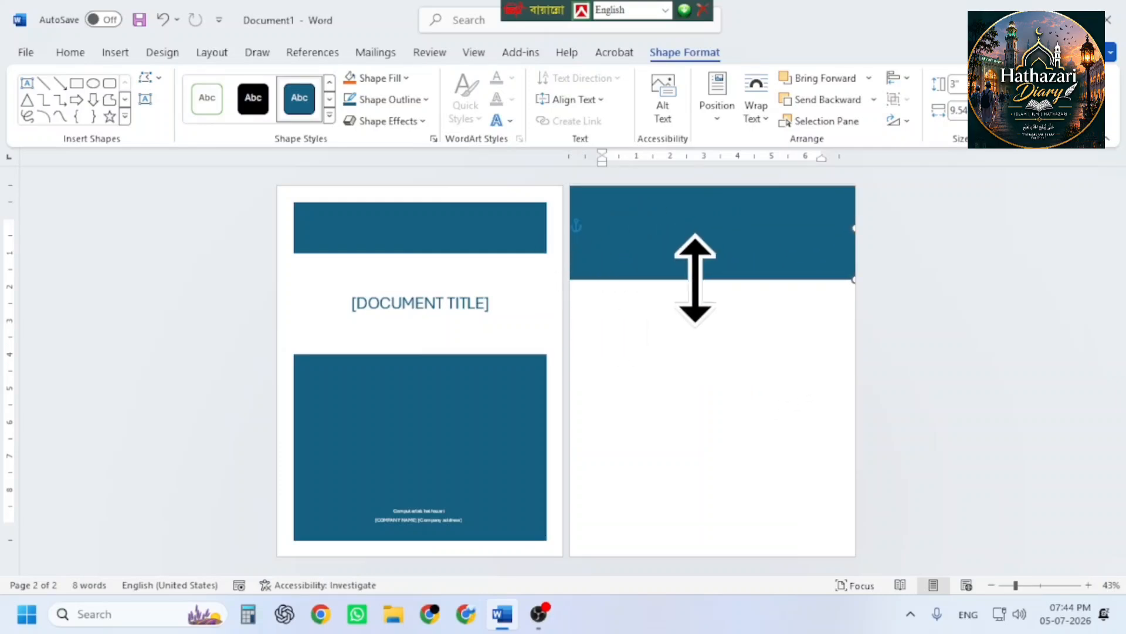
{"action": "left_click_drag", "start_coordinate": [695, 279], "coordinate": [696, 303]}
{"action": "left_click_drag", "start_coordinate": [702, 251], "coordinate": [691, 237]}
- Close the document without saving it and start a new blank document in Word
{"action": "left_click", "coordinate": [1107, 19]}
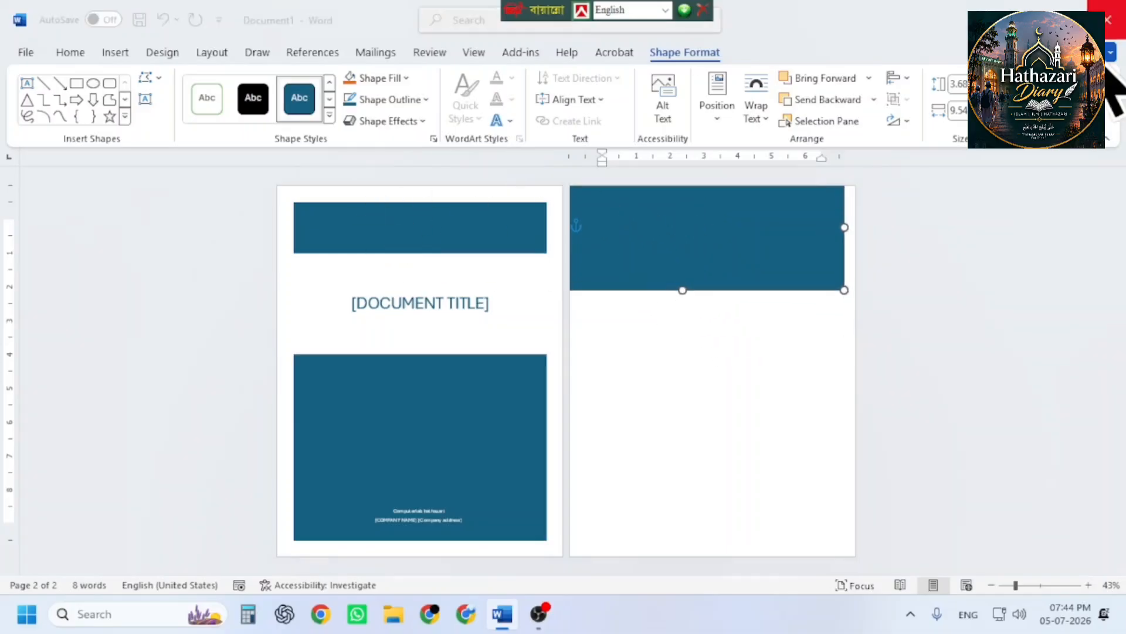
{"action": "left_click", "coordinate": [625, 401]}
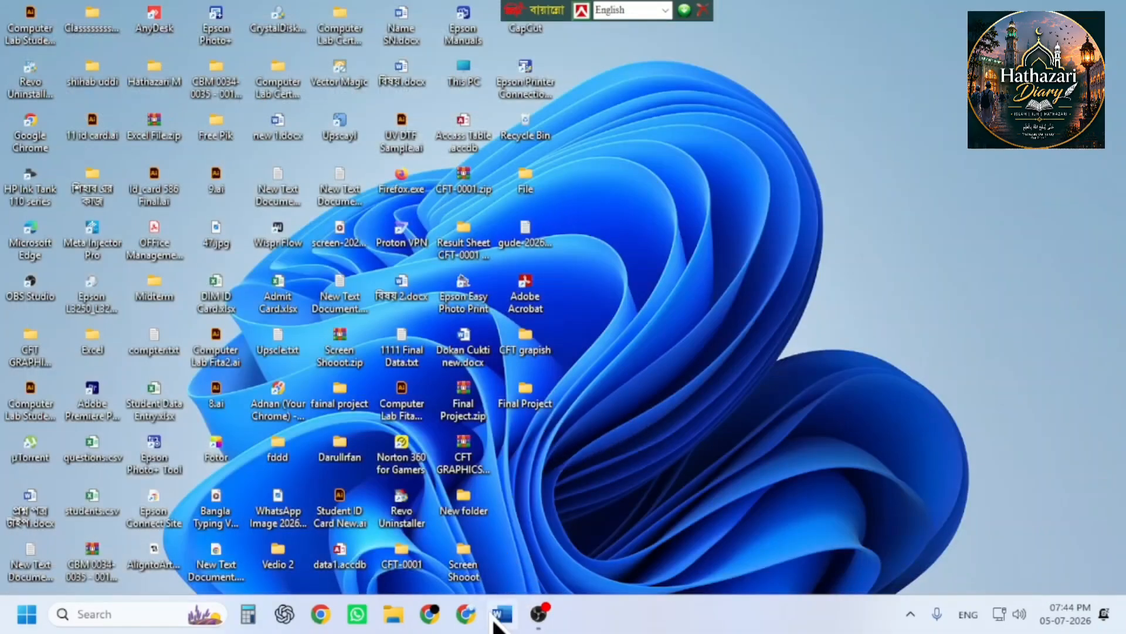
{"action": "left_click", "coordinate": [514, 623]}
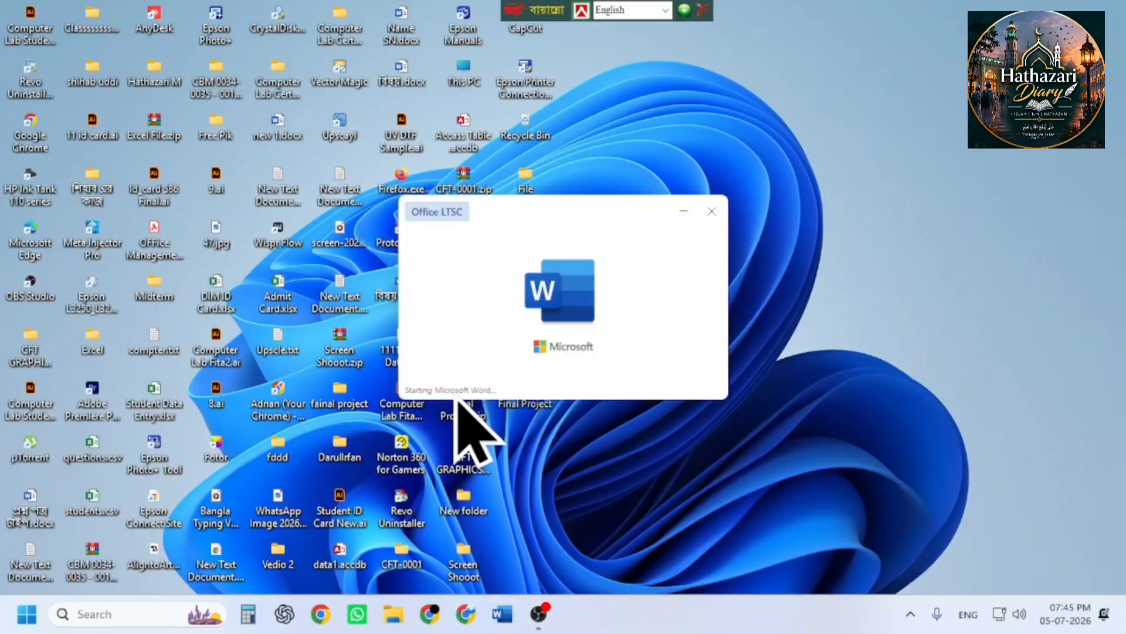
{"action": "left_click", "coordinate": [245, 187]}
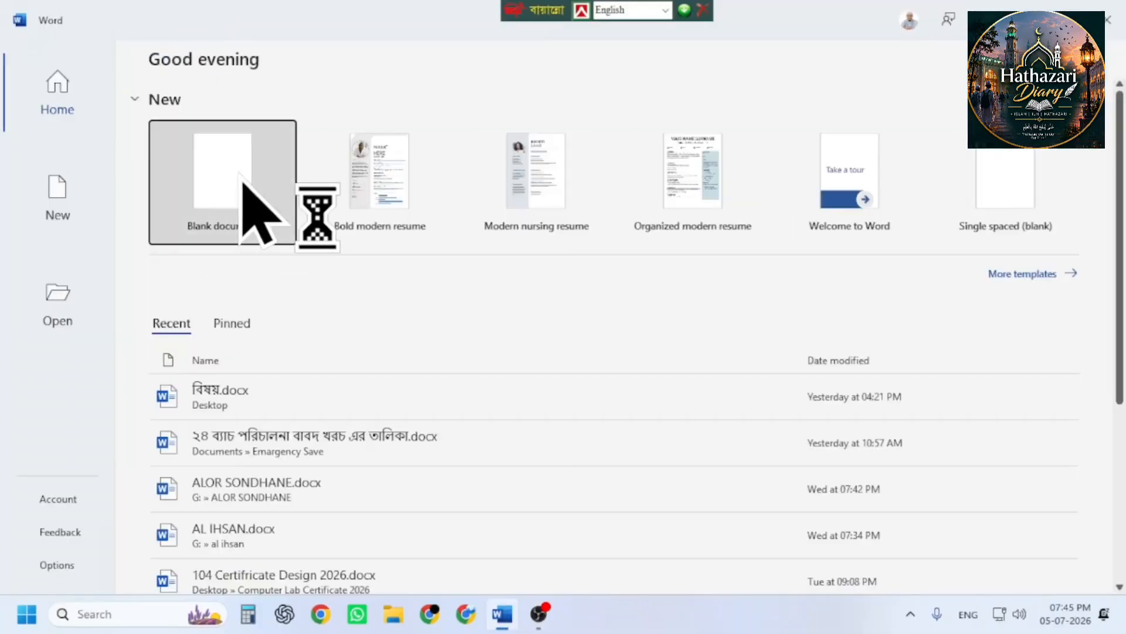
- Draw a rectangle about 6.8 inches wide near the top of the blank page
{"action": "left_click", "coordinate": [117, 56]}
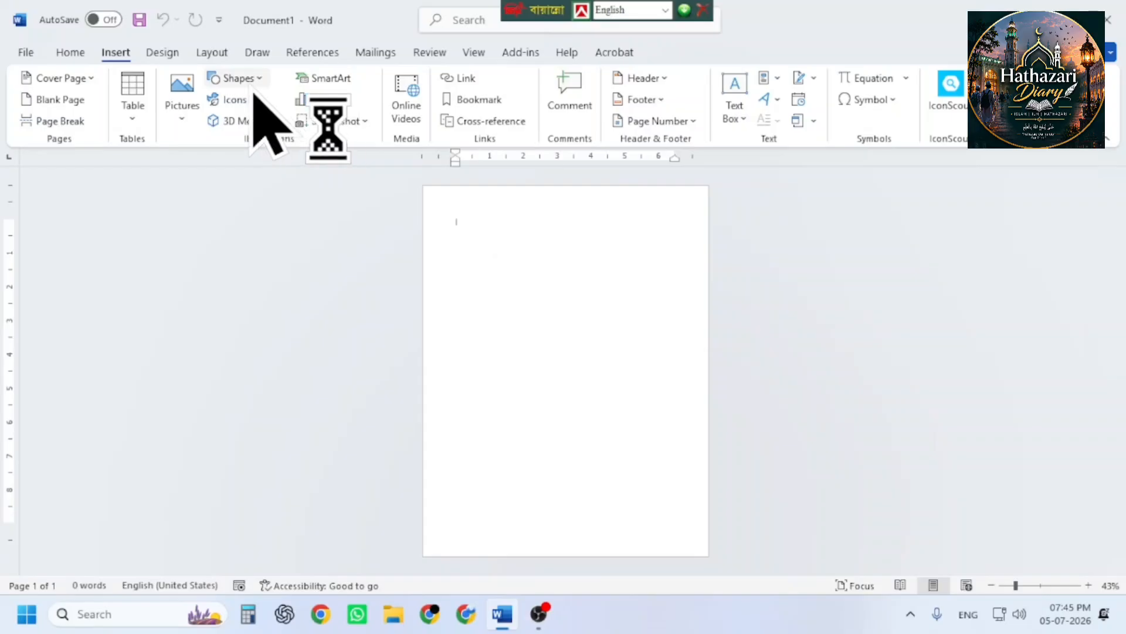
{"action": "left_click", "coordinate": [259, 80]}
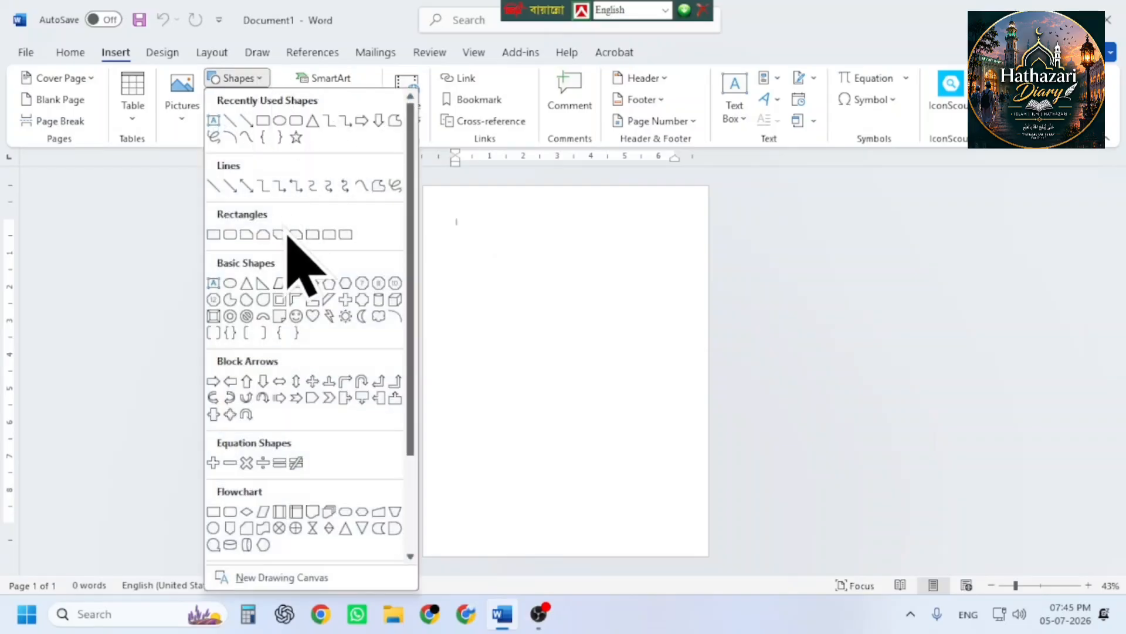
{"action": "scroll", "coordinate": [317, 411], "scroll_direction": "down", "scroll_amount": 3}
{"action": "scroll", "coordinate": [242, 267], "scroll_direction": "up", "scroll_amount": 3}
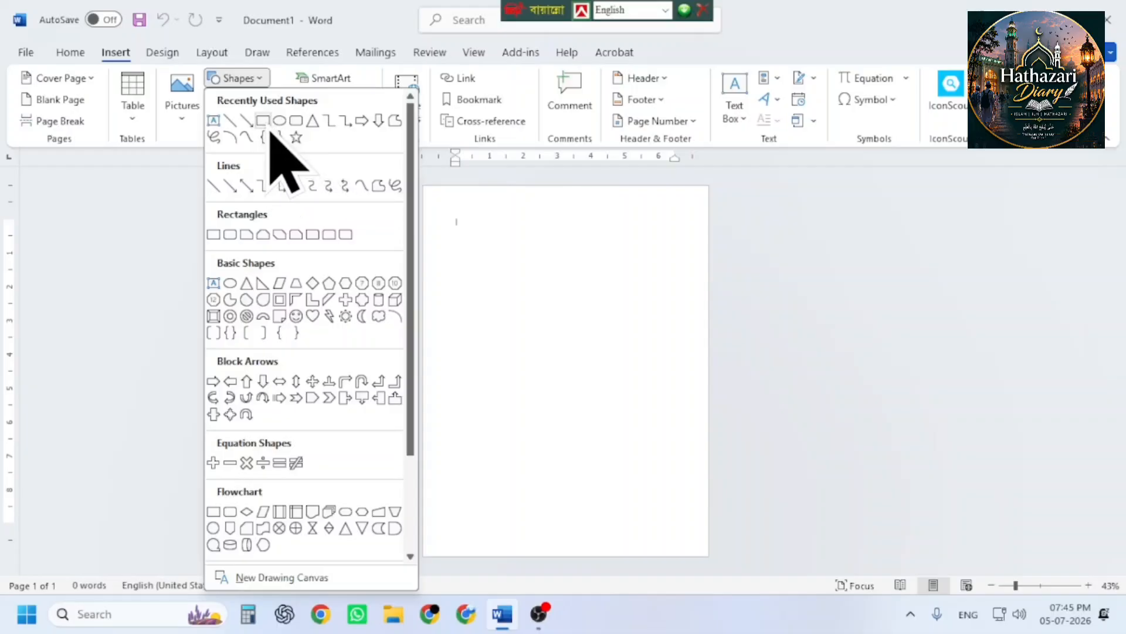
{"action": "left_click", "coordinate": [264, 121]}
{"action": "scroll", "coordinate": [562, 294], "scroll_direction": "up", "scroll_amount": 5}
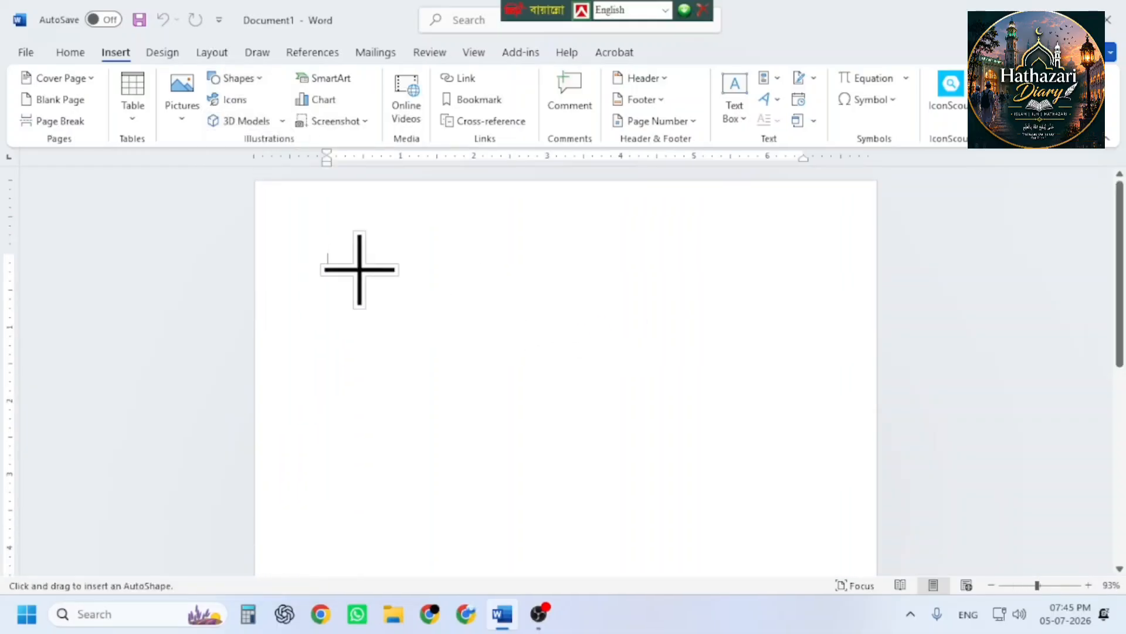
{"action": "mouse_move", "coordinate": [339, 246]}
{"action": "left_mouse_down"}
{"action": "mouse_move", "coordinate": [755, 408]}
{"action": "mouse_move", "coordinate": [837, 463]}
{"action": "left_mouse_up"}
- Move and stretch the rectangle into a full-width band at the page's top, about 9.57 inches wide and 2.85 inches high
{"action": "mouse_move", "coordinate": [634, 365]}
{"action": "left_mouse_down"}
{"action": "mouse_move", "coordinate": [563, 376]}
{"action": "mouse_move", "coordinate": [613, 348]}
{"action": "mouse_move", "coordinate": [584, 449]}
{"action": "left_mouse_up"}
{"action": "scroll", "coordinate": [628, 332], "scroll_direction": "down", "scroll_amount": 3}
{"action": "left_click_drag", "start_coordinate": [403, 320], "coordinate": [485, 315]}
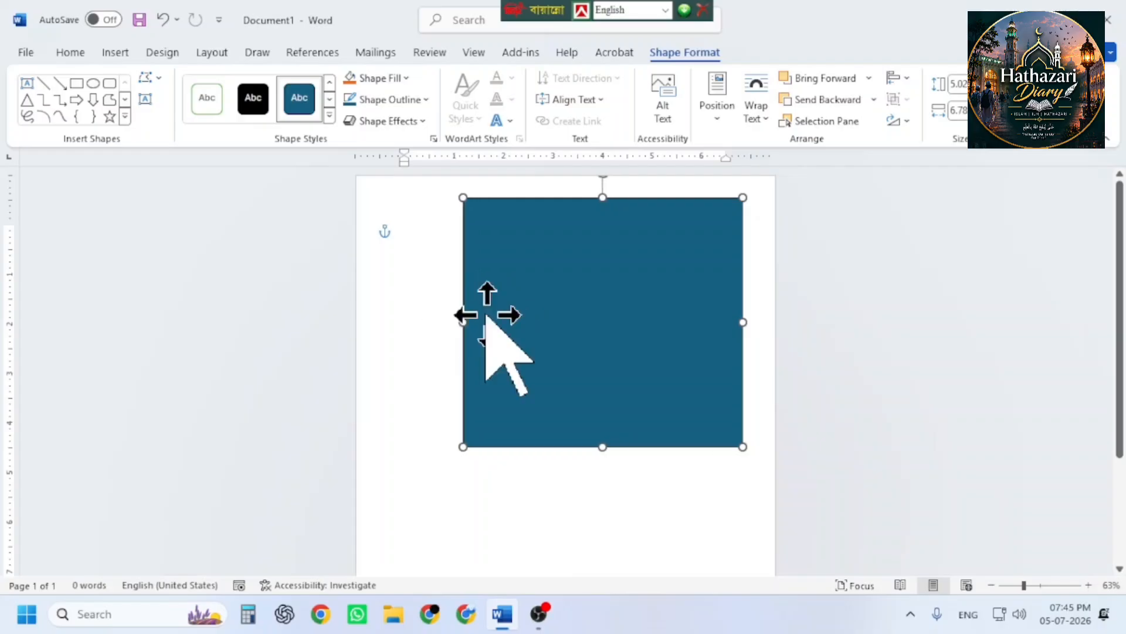
{"action": "left_click_drag", "start_coordinate": [743, 322], "coordinate": [780, 345]}
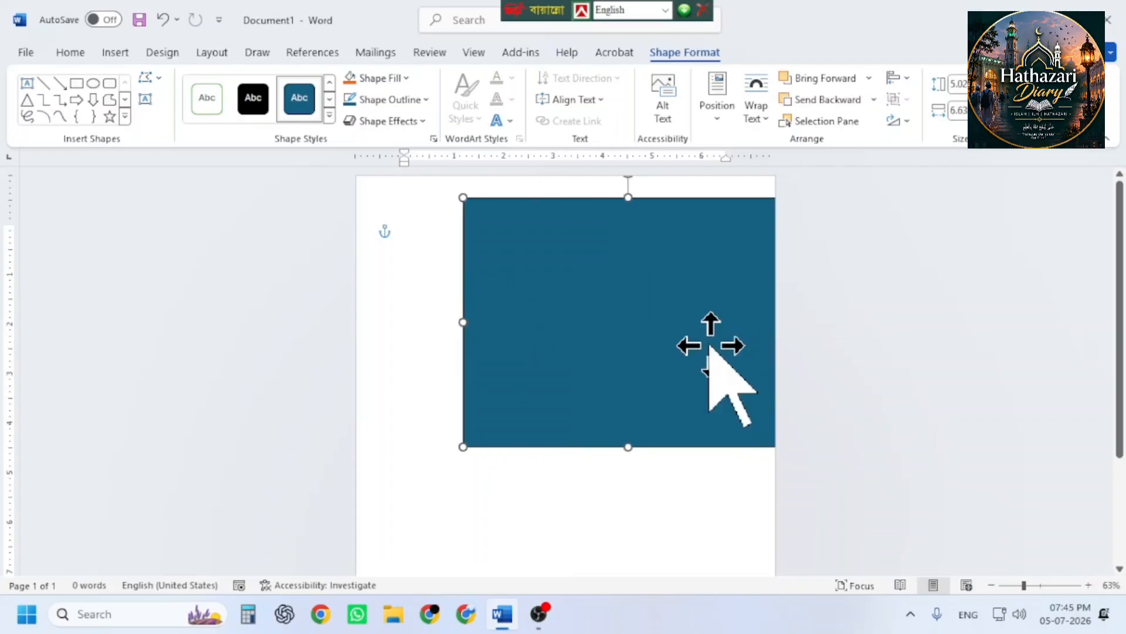
{"action": "left_click_drag", "start_coordinate": [464, 322], "coordinate": [357, 317]}
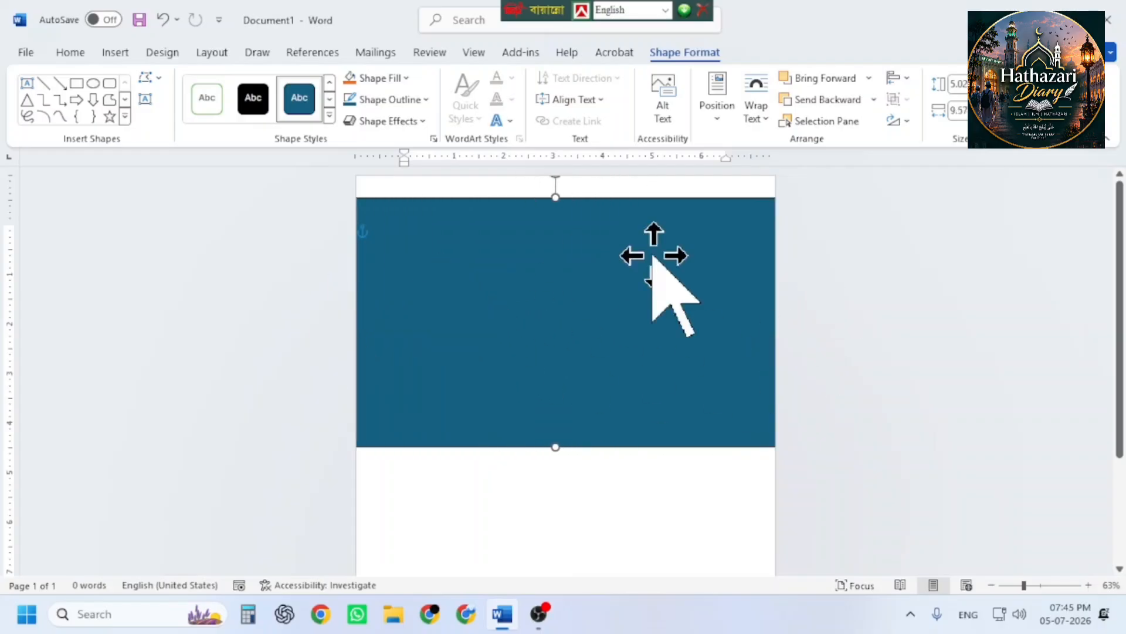
{"action": "left_click_drag", "start_coordinate": [649, 297], "coordinate": [644, 251]}
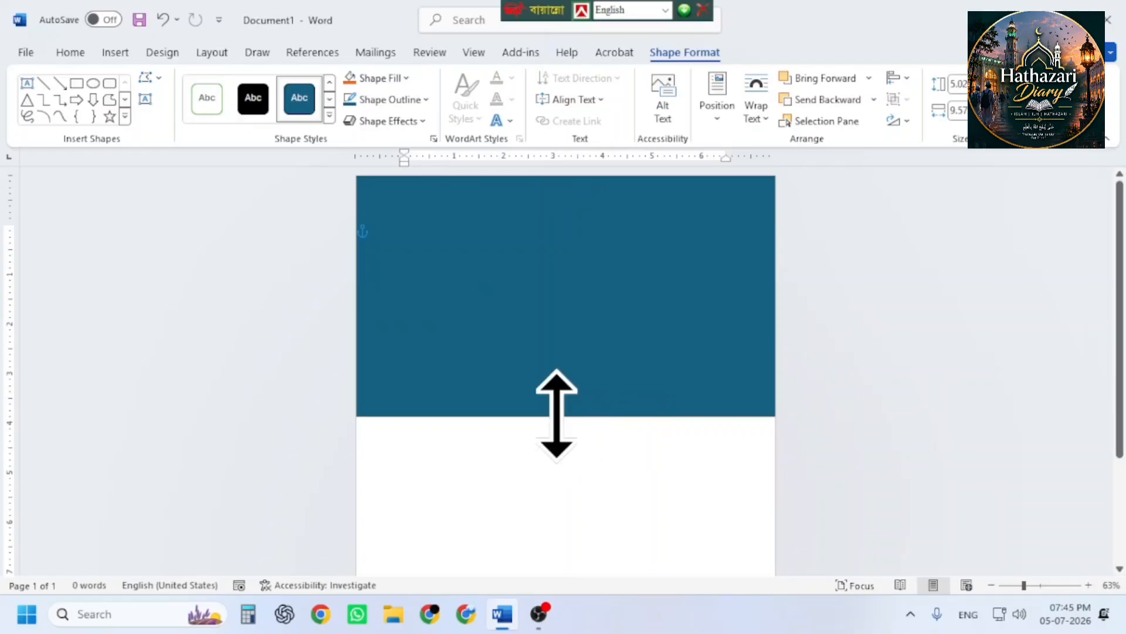
{"action": "left_click_drag", "start_coordinate": [557, 414], "coordinate": [610, 304]}
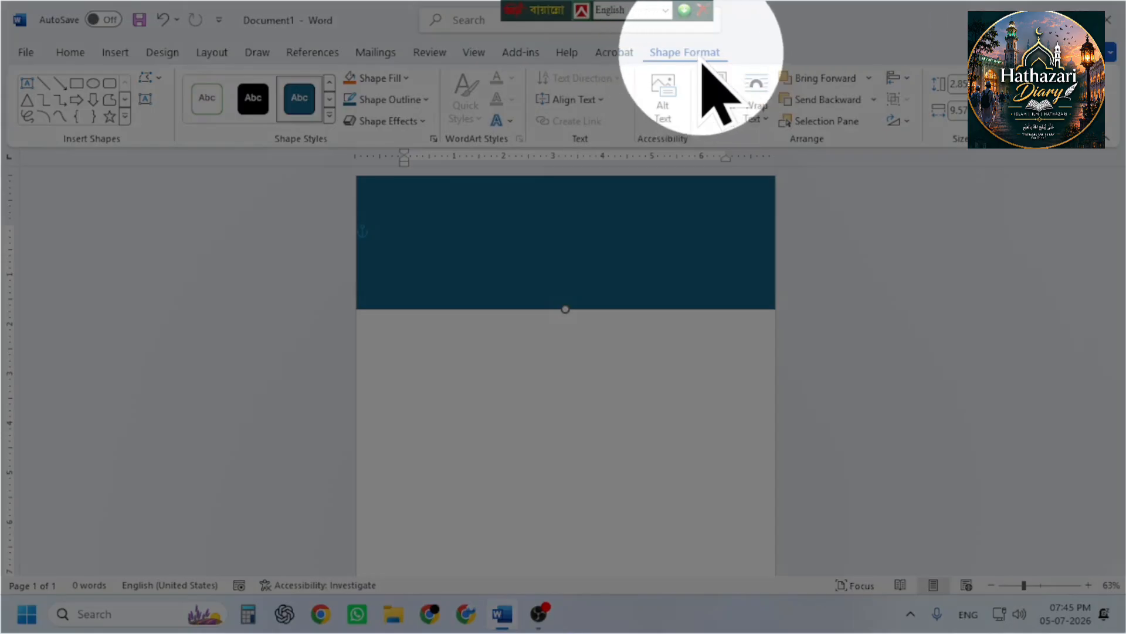
- Delete the blue band from the top of the page
{"action": "left_click", "coordinate": [68, 52]}
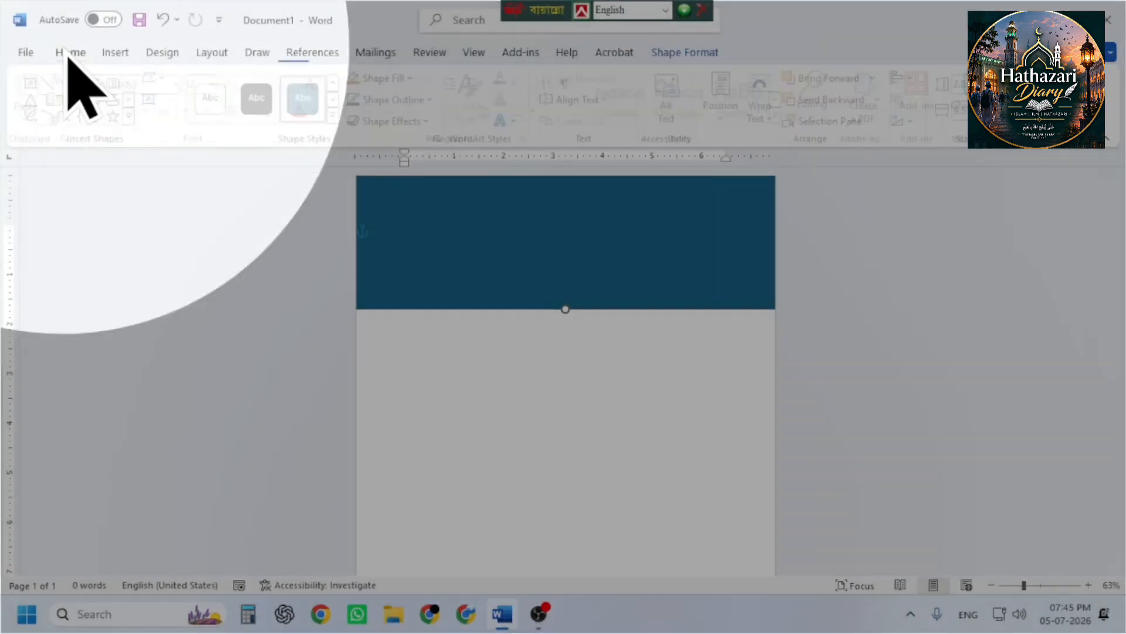
{"action": "left_click", "coordinate": [510, 415]}
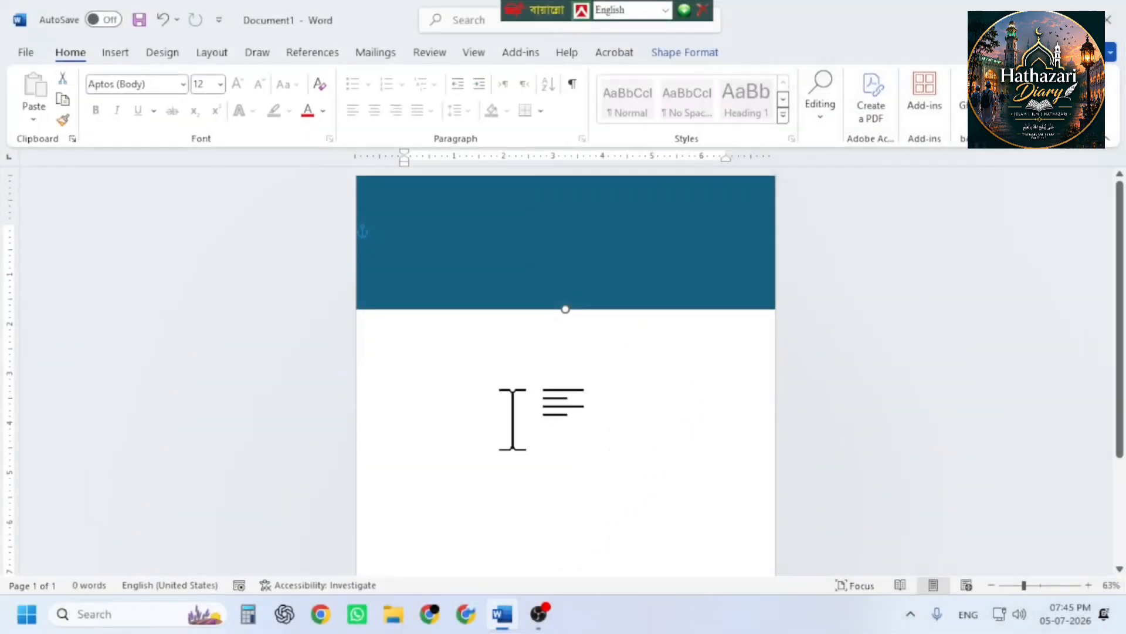
{"action": "left_click", "coordinate": [614, 259]}
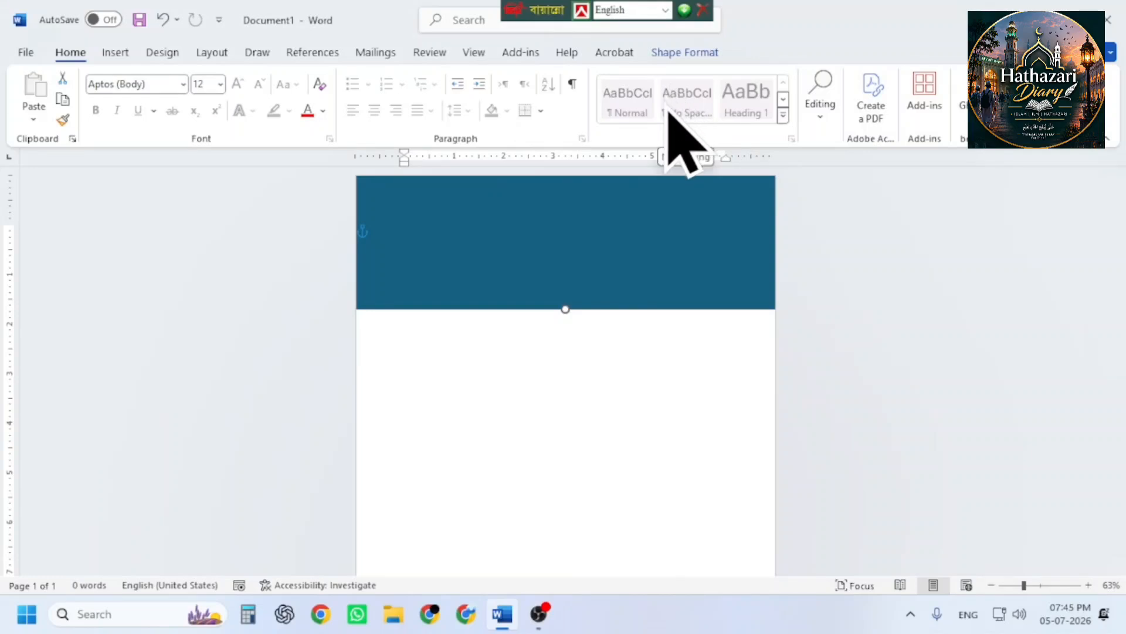
{"action": "left_click", "coordinate": [684, 52]}
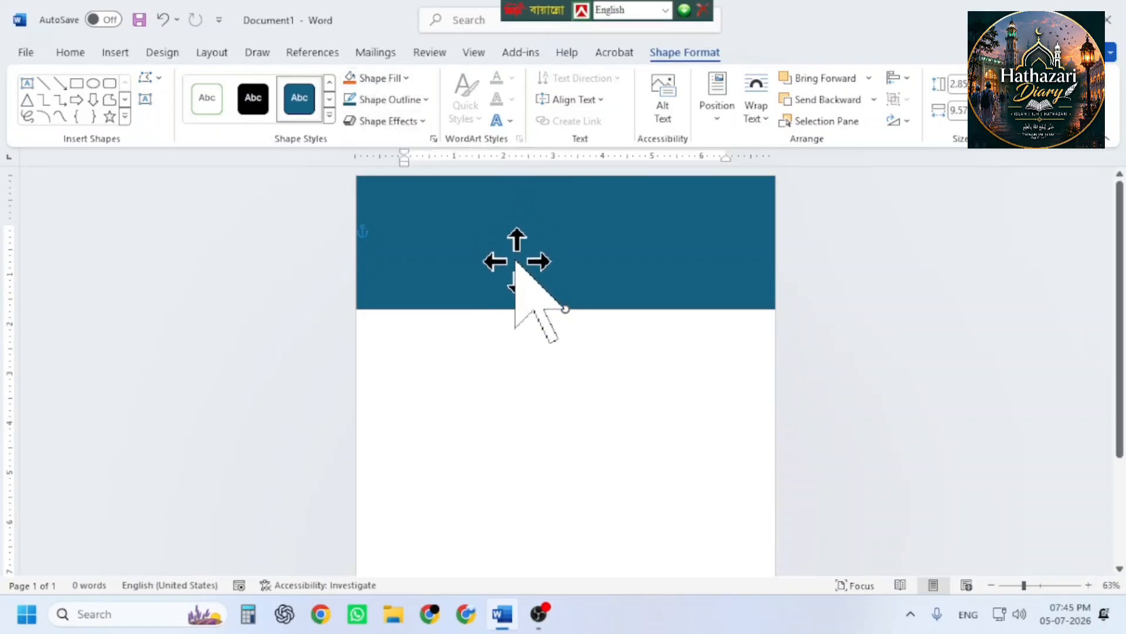
{"action": "key", "text": "Delete"}
- Draw a new rectangle about 4.07 inches wide and 3.4 inches high in the upper part of the page
{"action": "left_click", "coordinate": [115, 53]}
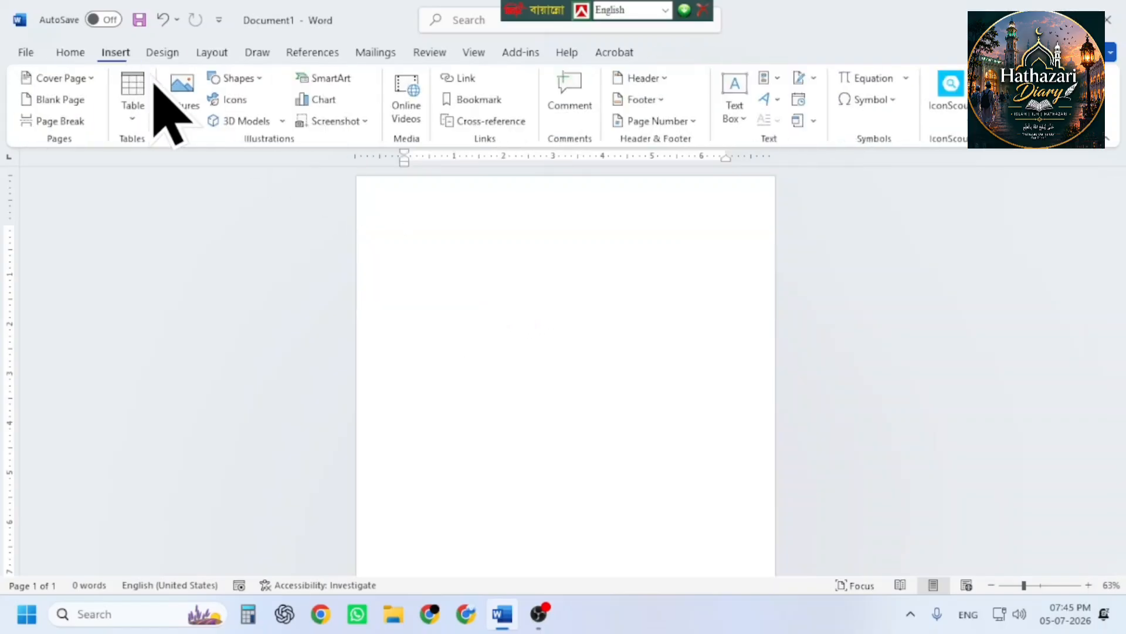
{"action": "left_click", "coordinate": [232, 78]}
{"action": "left_click", "coordinate": [262, 117]}
{"action": "left_click_drag", "start_coordinate": [423, 236], "coordinate": [624, 405]}
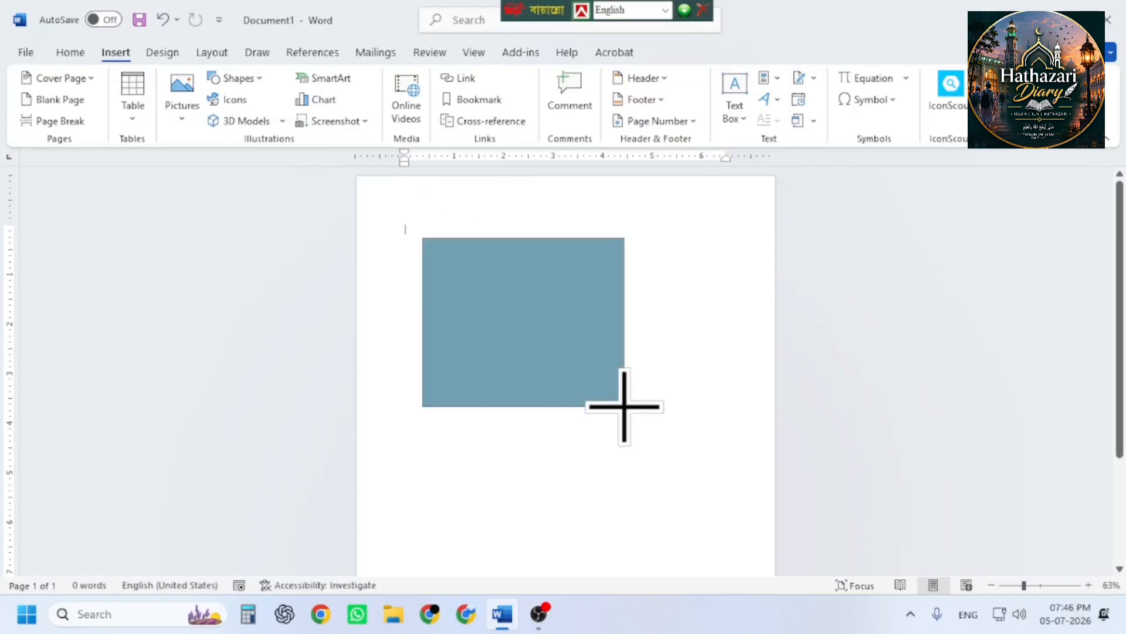
- Move the rectangle slightly up and to the right so it sits closer to the middle of the page's width
{"action": "scroll", "coordinate": [446, 292], "scroll_direction": "up", "scroll_amount": 2}
{"action": "scroll", "coordinate": [444, 291], "scroll_direction": "up", "scroll_amount": 8}
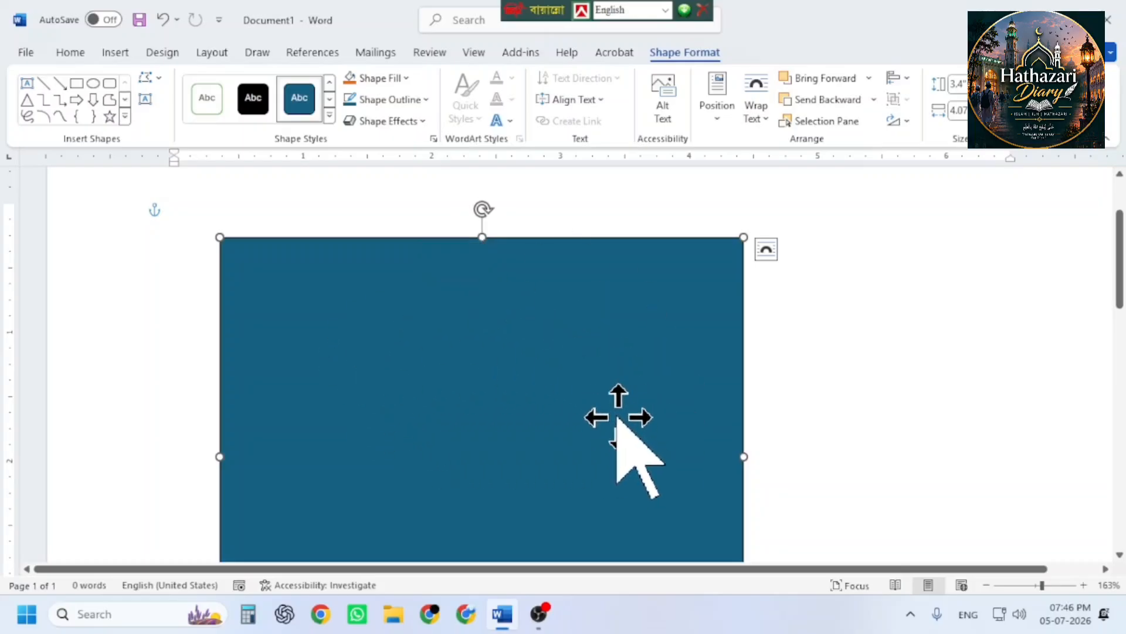
{"action": "scroll", "coordinate": [704, 241], "scroll_direction": "up", "scroll_amount": 6}
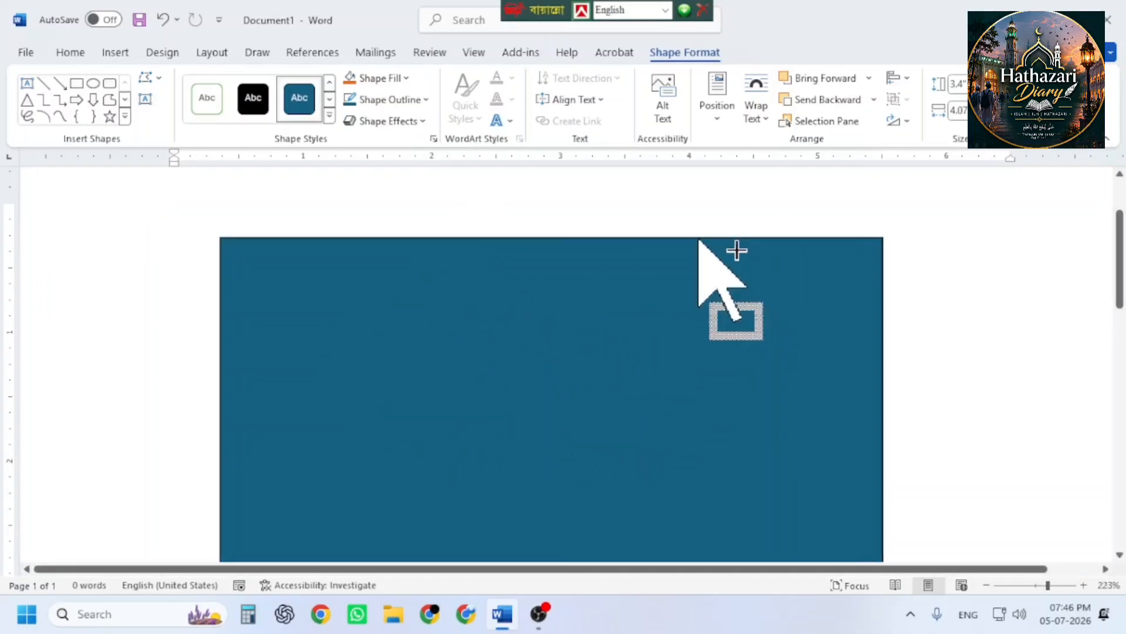
{"action": "scroll", "coordinate": [699, 240], "scroll_direction": "up", "scroll_amount": 10}
{"action": "left_click", "coordinate": [667, 246]}
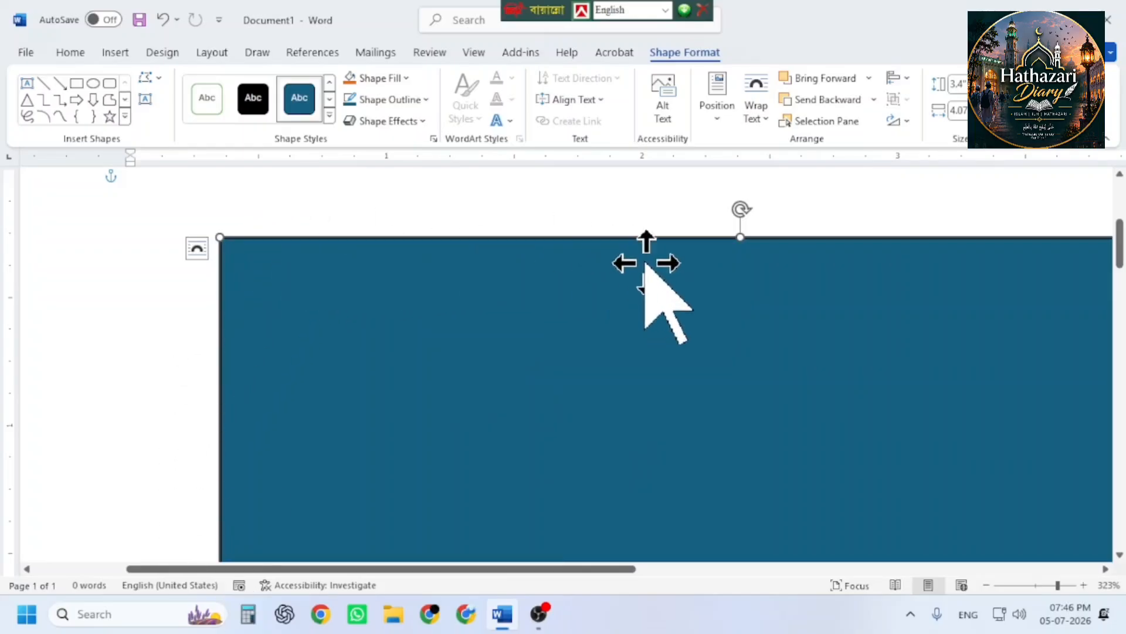
{"action": "left_click_drag", "start_coordinate": [646, 264], "coordinate": [656, 303]}
{"action": "scroll", "coordinate": [656, 302], "scroll_direction": "down", "scroll_amount": 15}
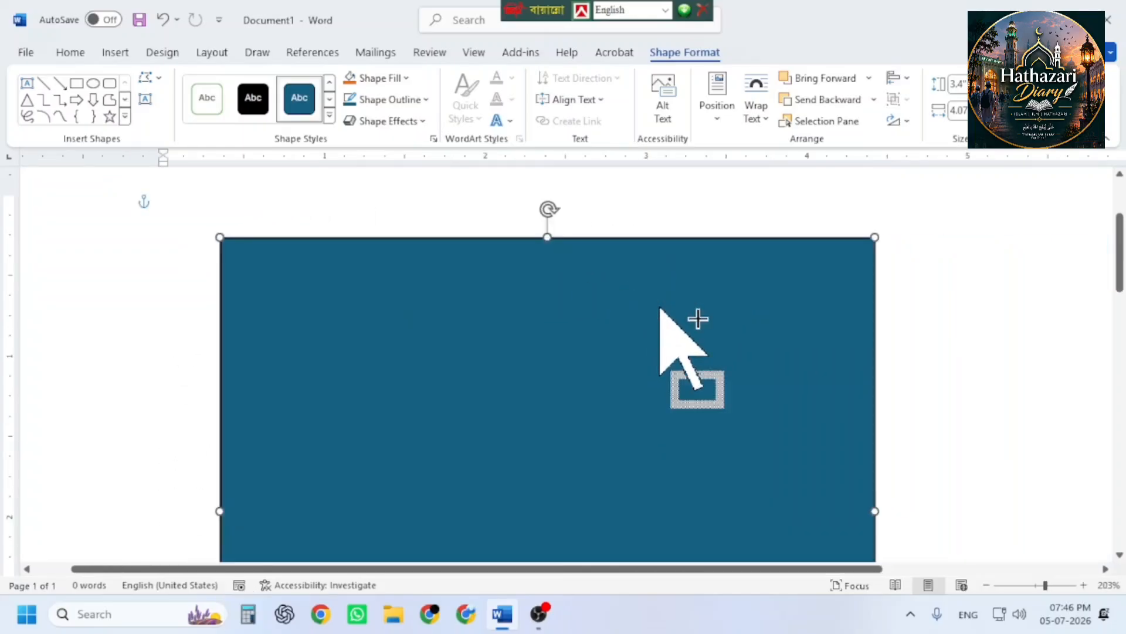
{"action": "scroll", "coordinate": [807, 351], "scroll_direction": "down", "scroll_amount": 6}
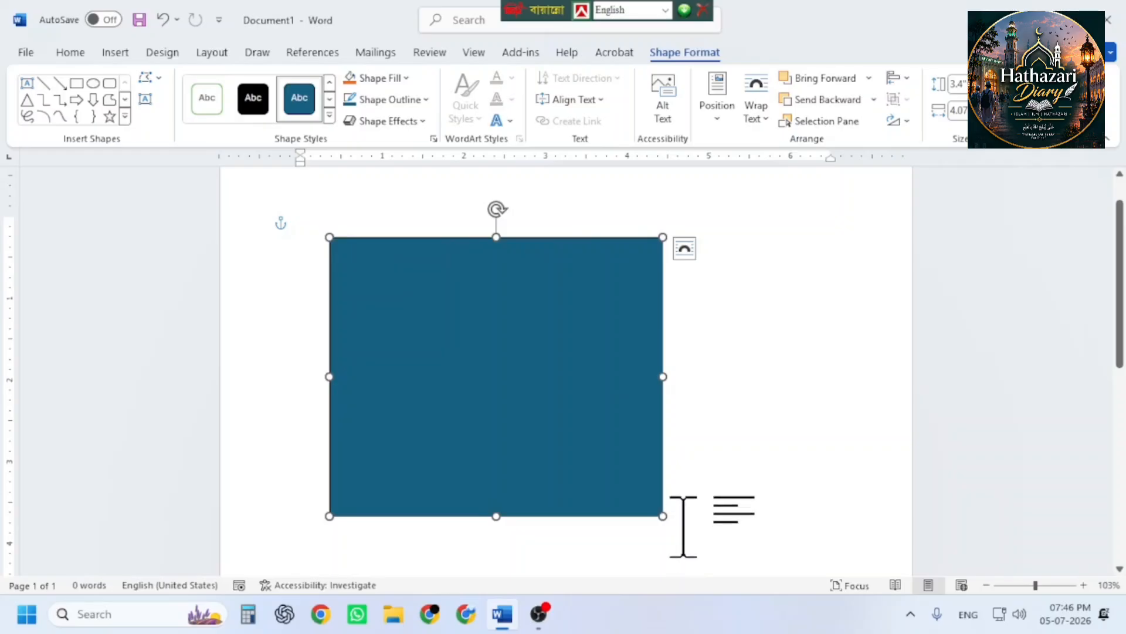
{"action": "left_click_drag", "start_coordinate": [535, 490], "coordinate": [598, 470]}
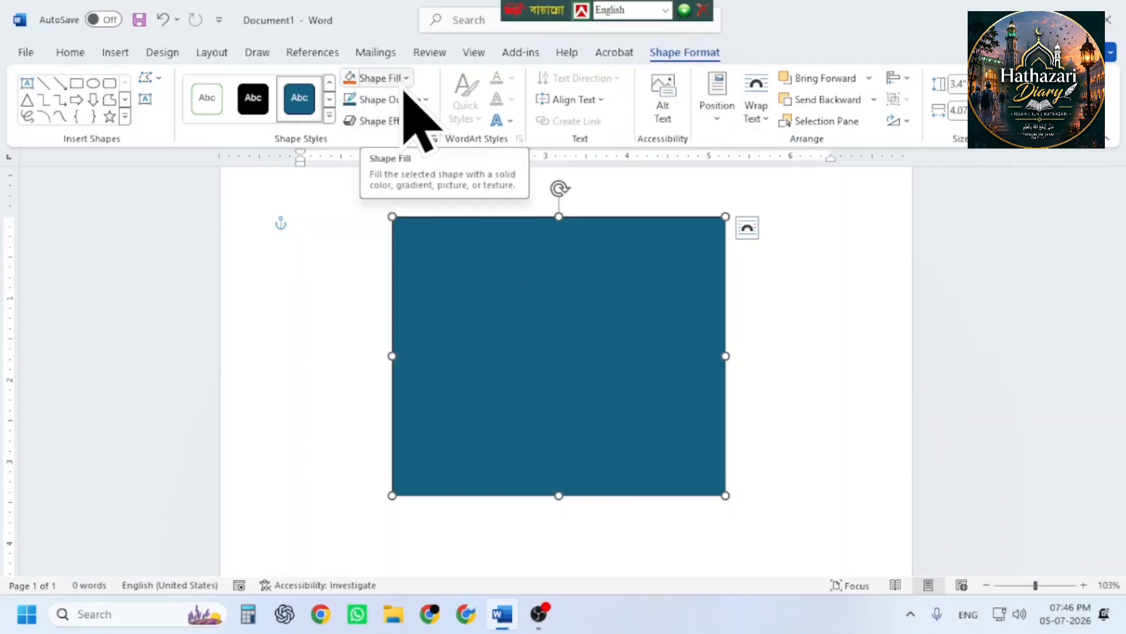
{"action": "key", "text": "ctrl"}
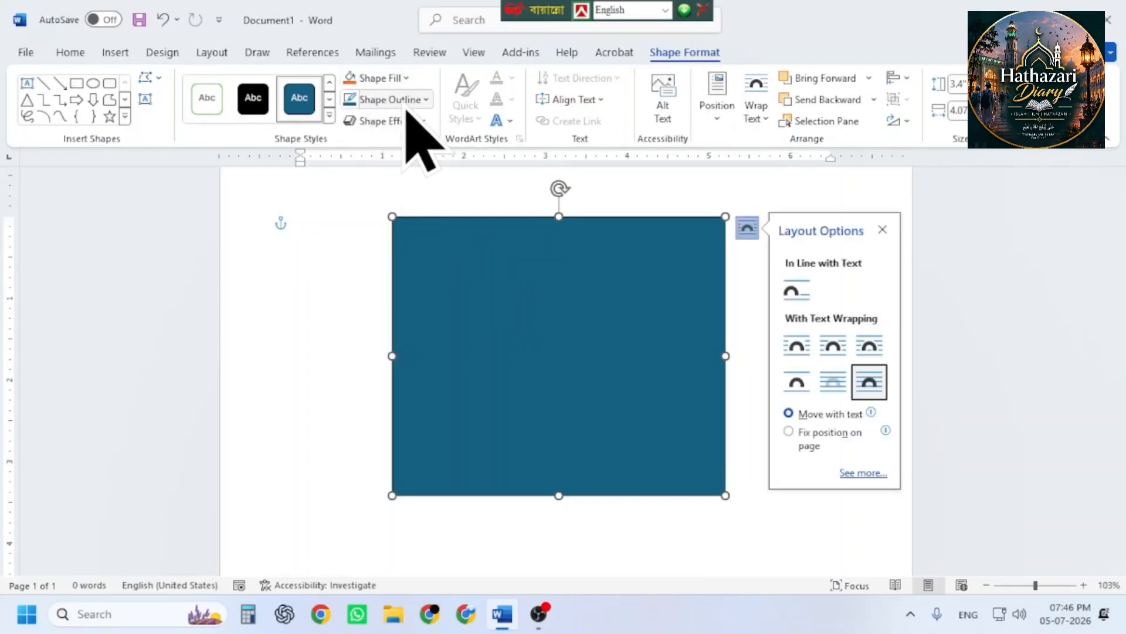
{"action": "left_click", "coordinate": [384, 78]}
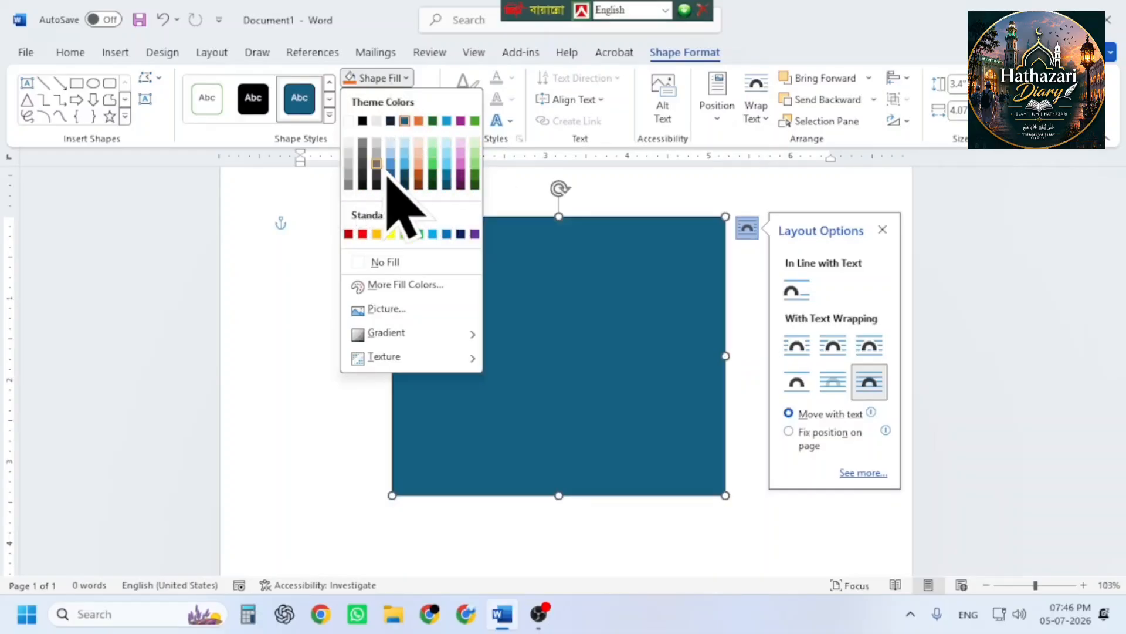
{"action": "left_click", "coordinate": [546, 306]}
{"action": "left_click", "coordinate": [386, 100]}
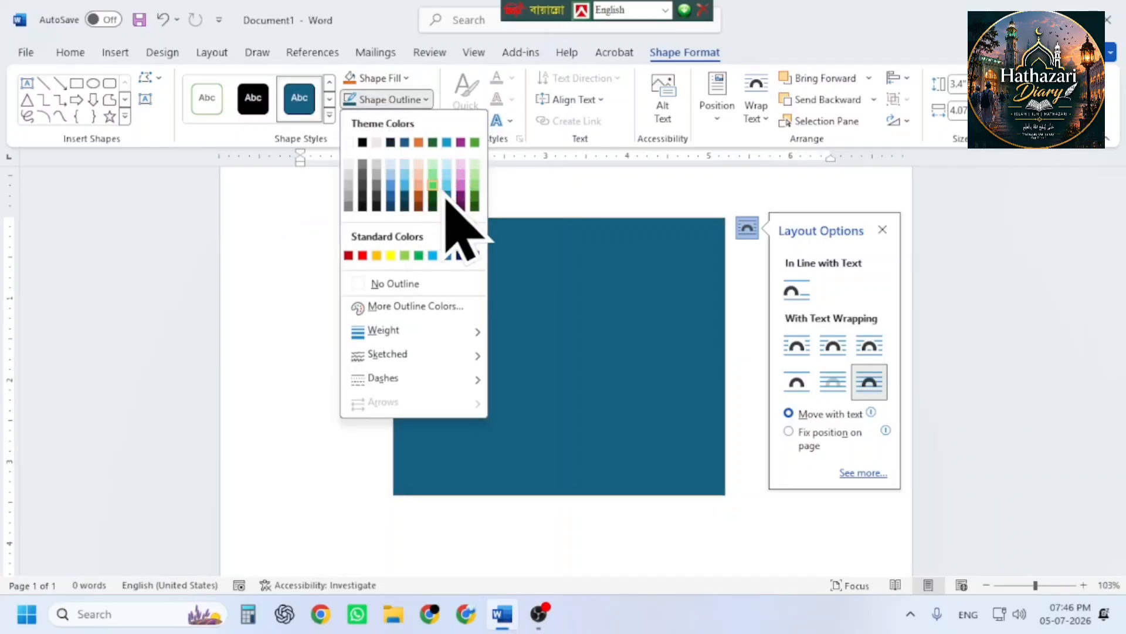
{"action": "left_click", "coordinate": [679, 301]}
- Set the blue rectangle's outline weight to 6 pt
{"action": "scroll", "coordinate": [535, 251], "scroll_direction": "up", "scroll_amount": 4, "text": "ctrl"}
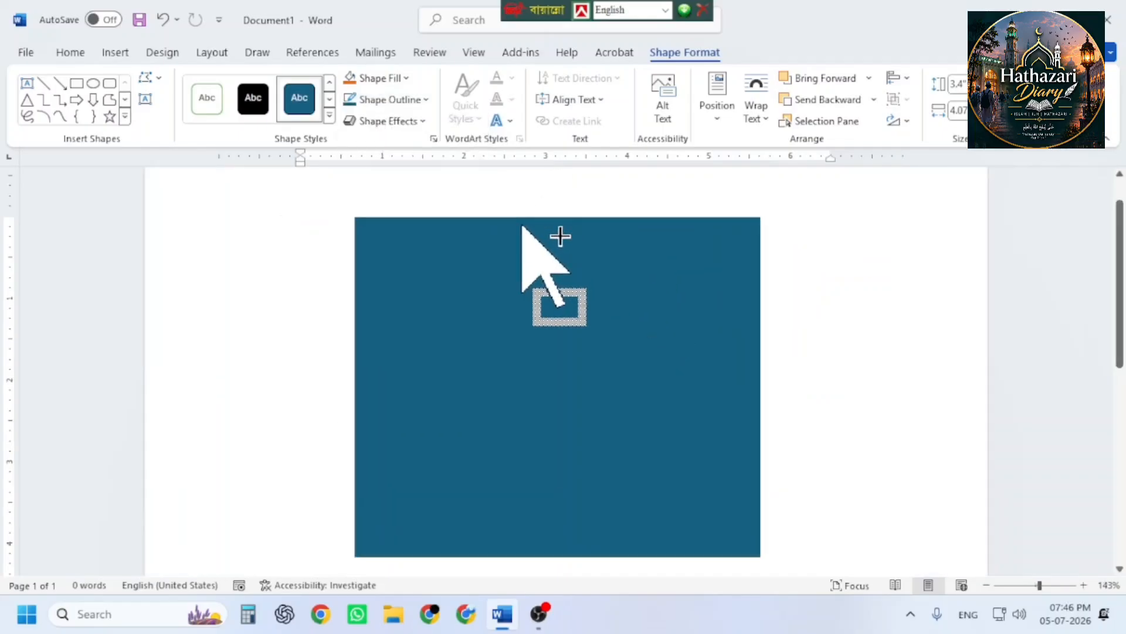
{"action": "left_click", "coordinate": [336, 227]}
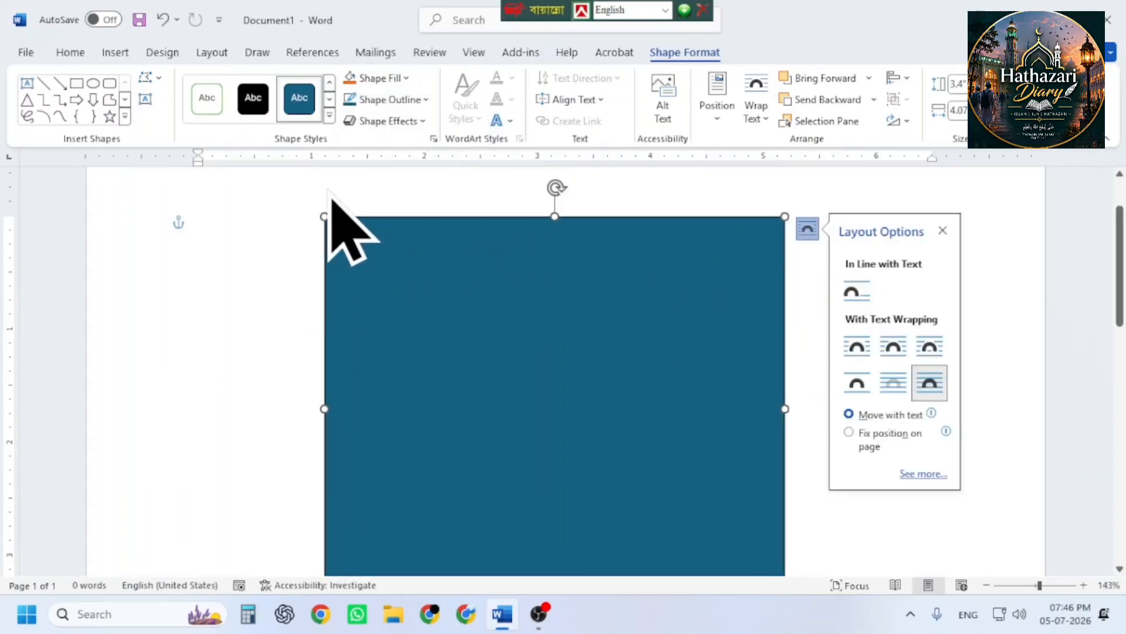
{"action": "left_click", "coordinate": [392, 101]}
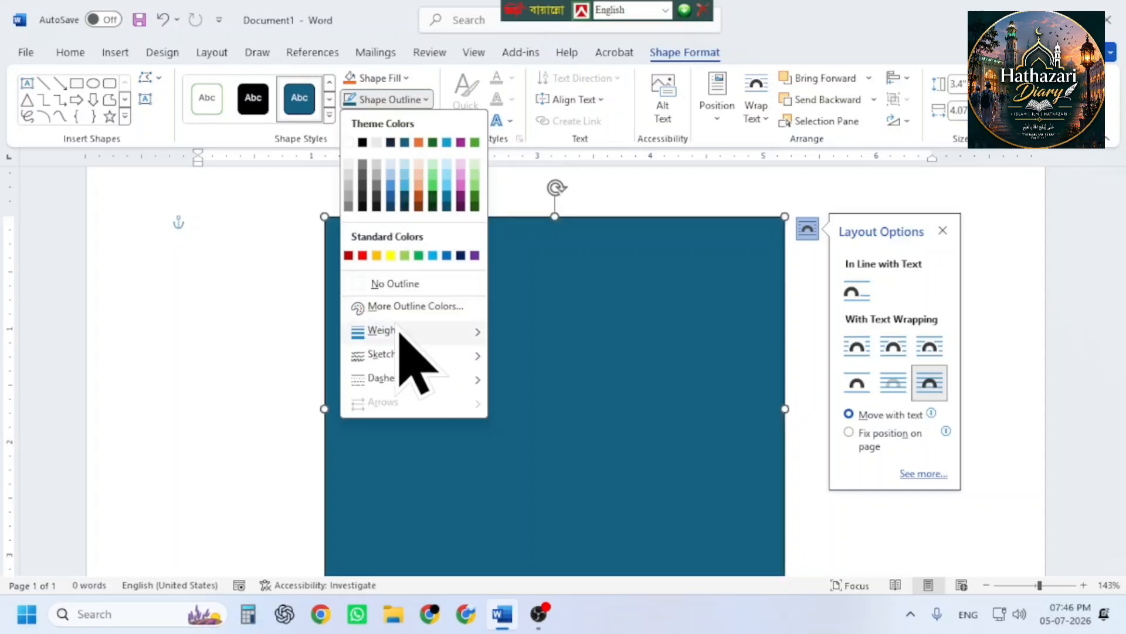
{"action": "mouse_move", "coordinate": [398, 332]}
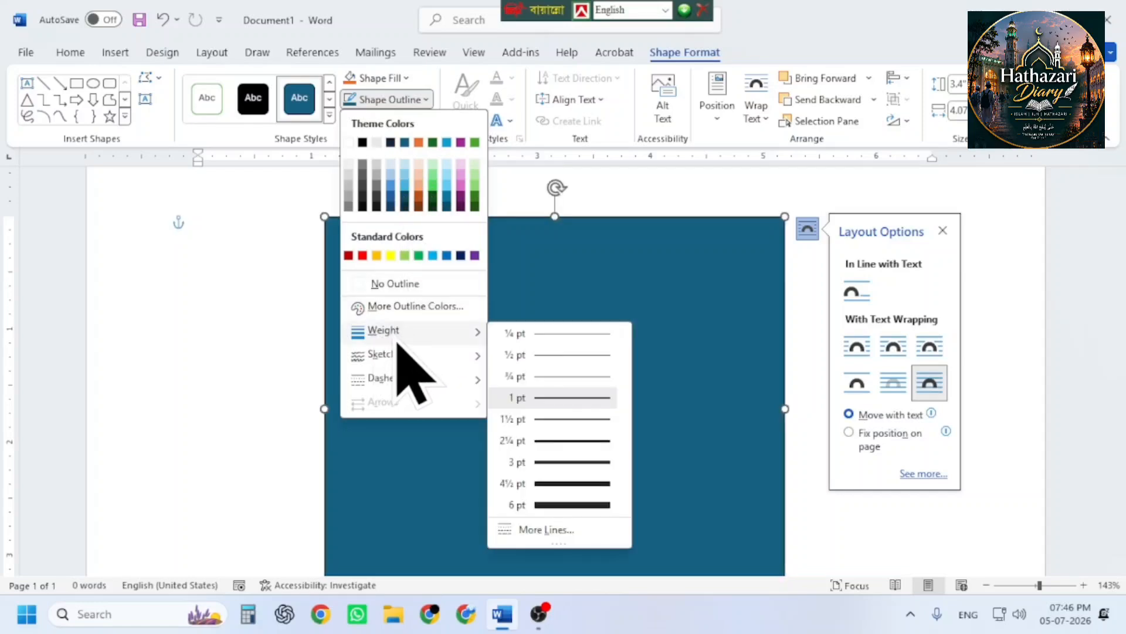
{"action": "left_click", "coordinate": [566, 504]}
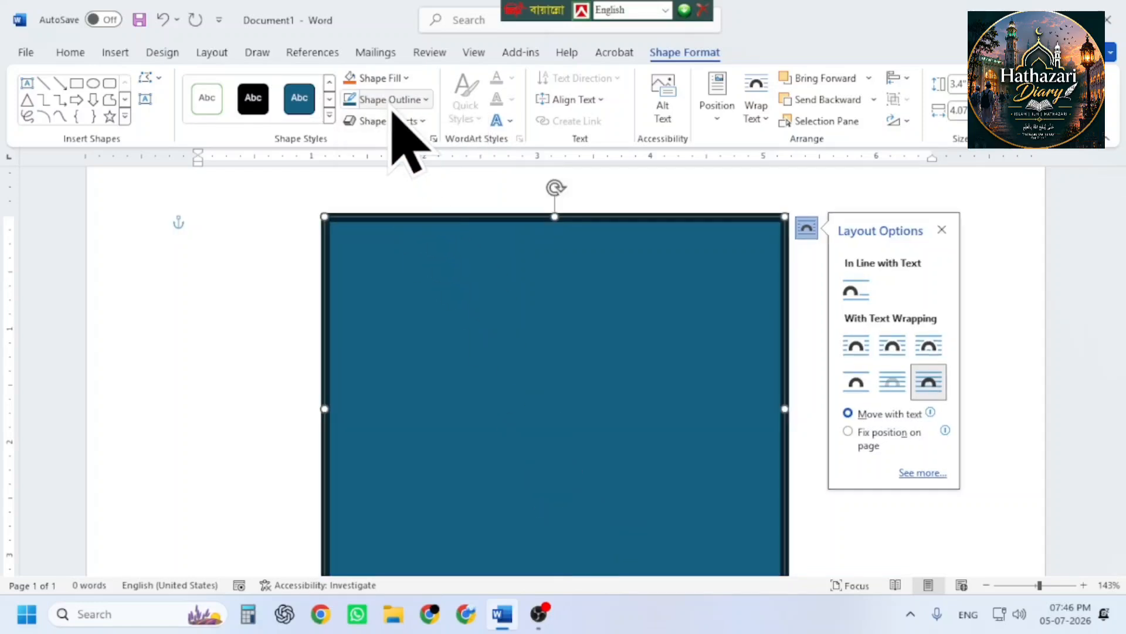
{"action": "left_click", "coordinate": [392, 100]}
{"action": "mouse_move", "coordinate": [422, 329]}
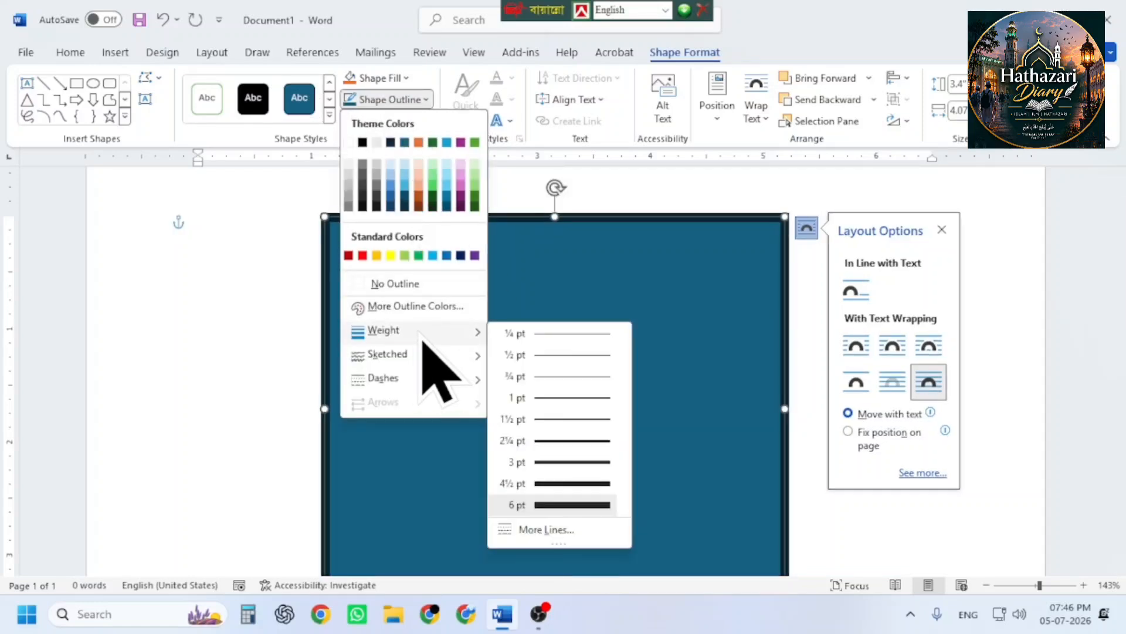
{"action": "left_click", "coordinate": [555, 504]}
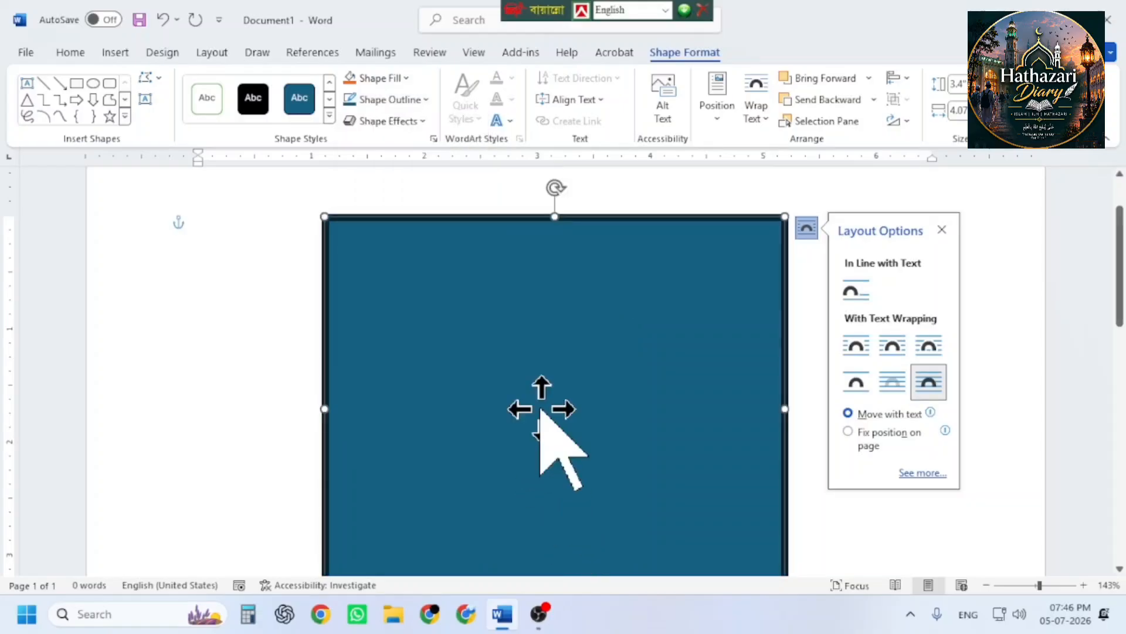
- Remove the outline from the blue rectangle and reselect the shape
{"action": "left_click", "coordinate": [392, 99]}
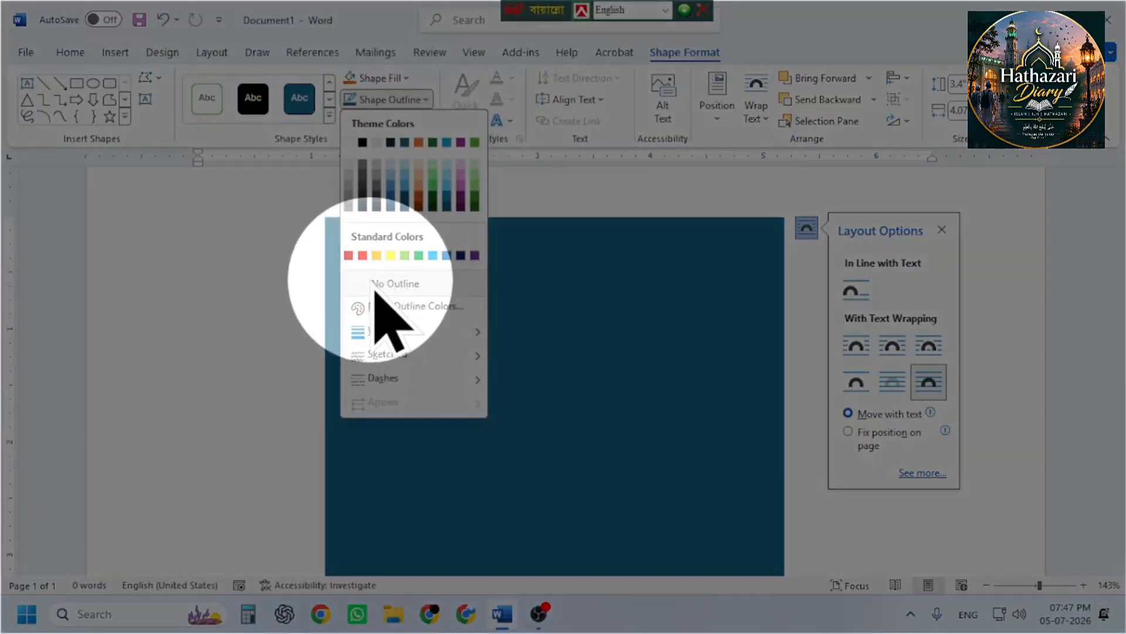
{"action": "left_click", "coordinate": [414, 281]}
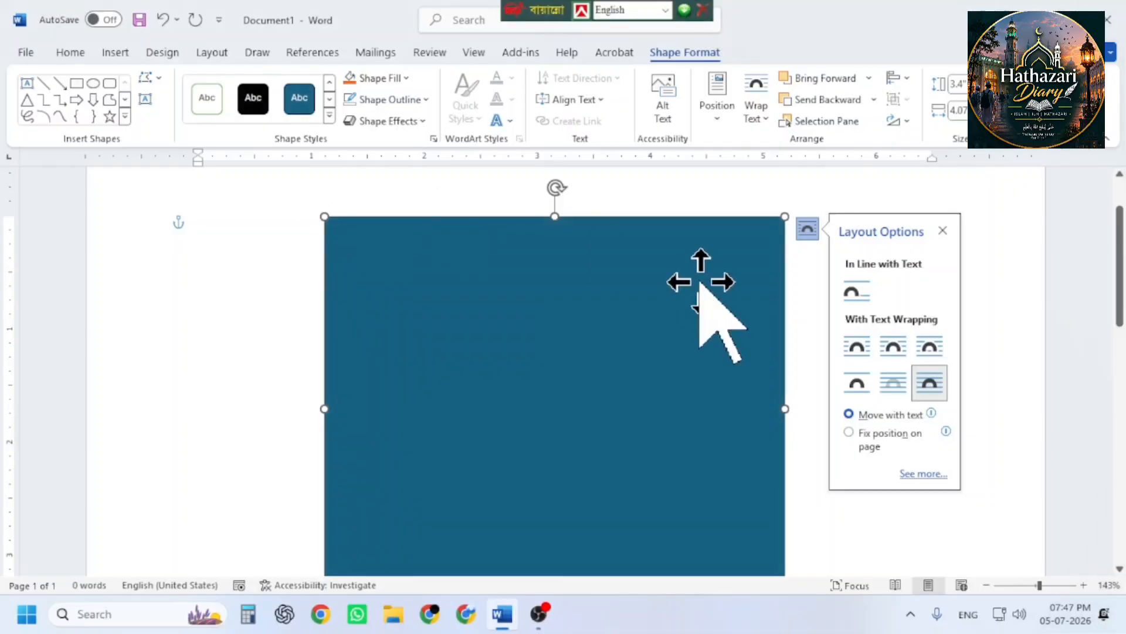
{"action": "scroll", "coordinate": [669, 253], "scroll_direction": "down", "scroll_amount": 6}
{"action": "left_click", "coordinate": [384, 297]}
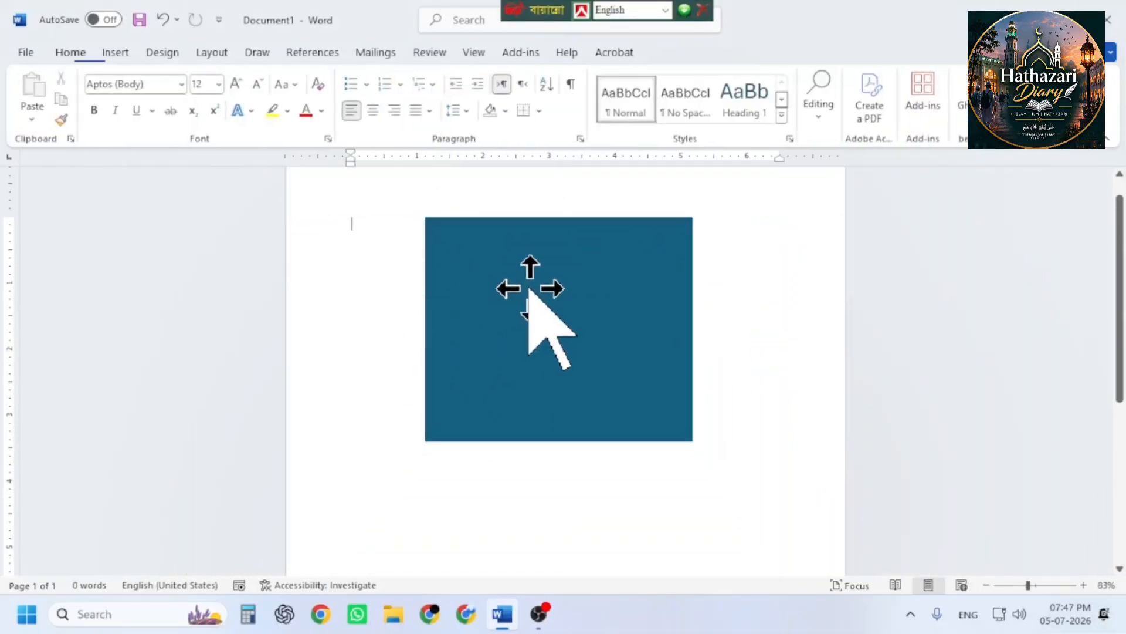
{"action": "left_click", "coordinate": [646, 314]}
- Give the rectangle a black outline and set its interior to No Fill
{"action": "left_click", "coordinate": [388, 78]}
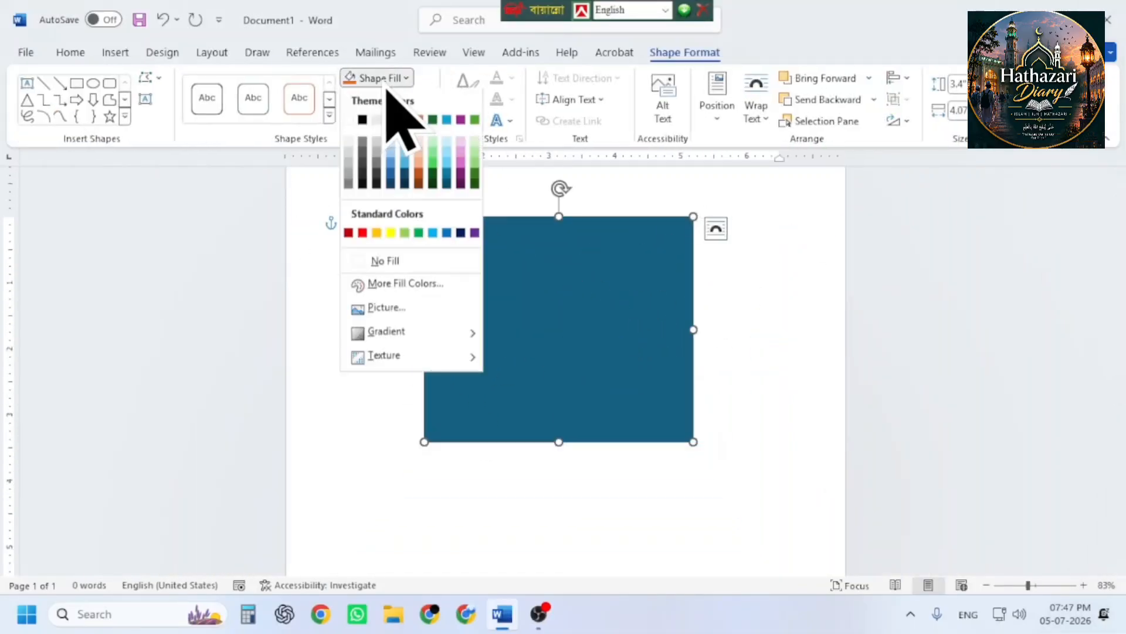
{"action": "left_click", "coordinate": [405, 121]}
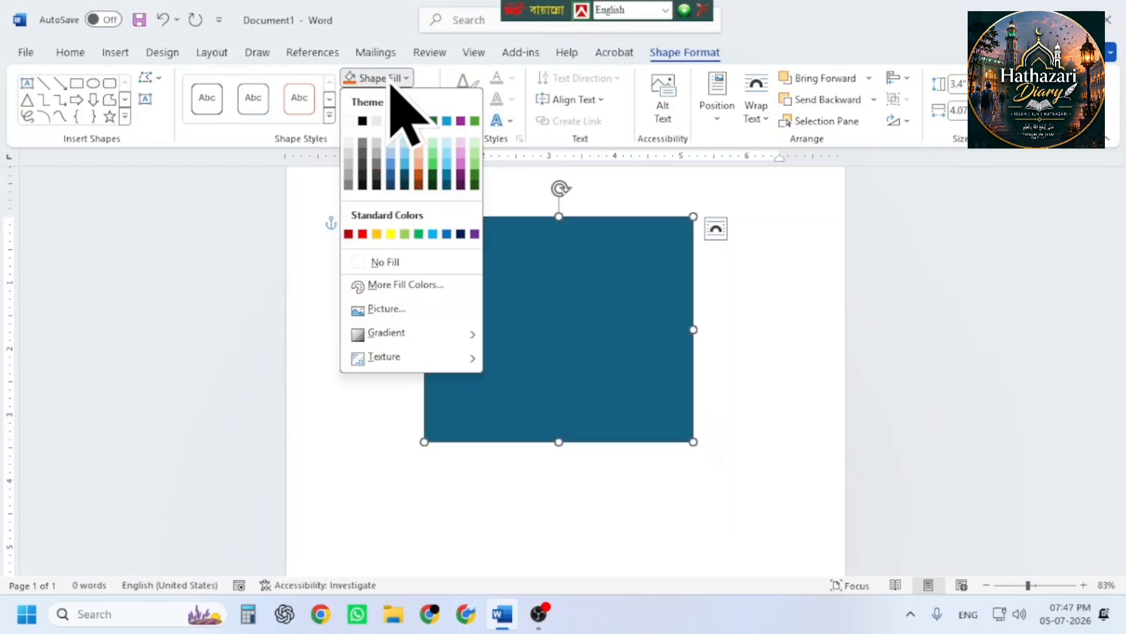
{"action": "left_click", "coordinate": [390, 101]}
{"action": "left_click", "coordinate": [364, 154]}
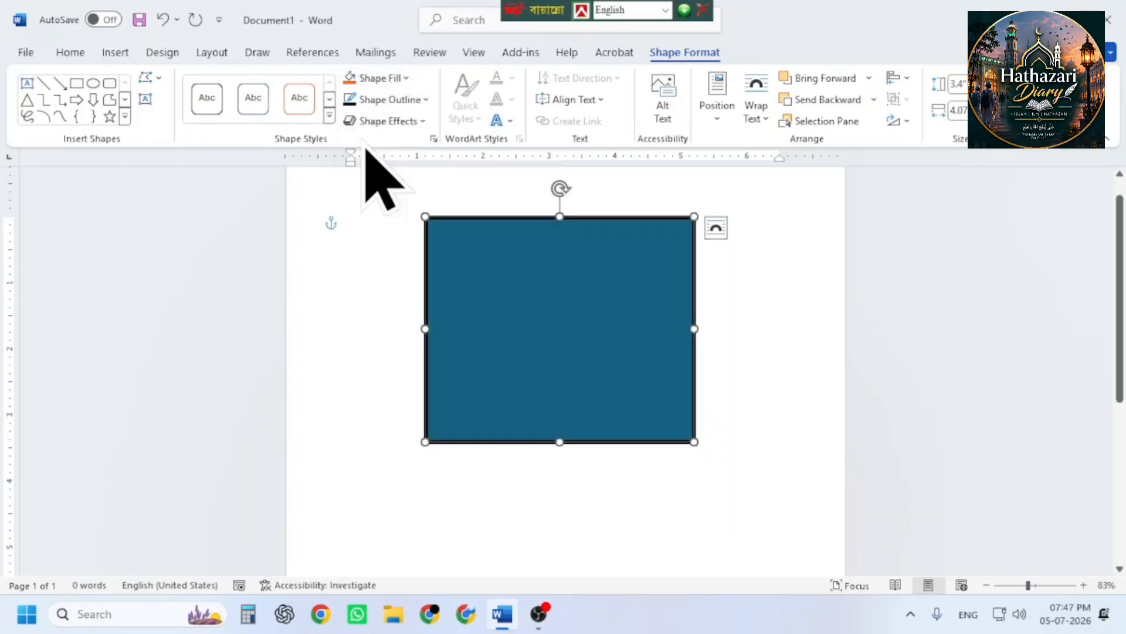
{"action": "left_click", "coordinate": [386, 85]}
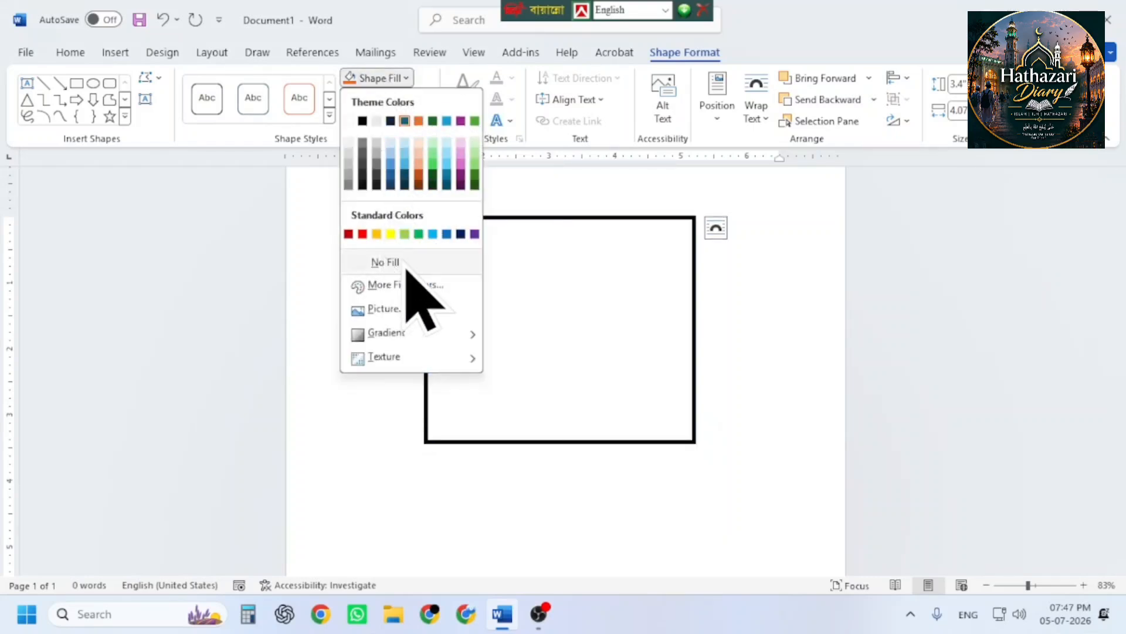
{"action": "left_click", "coordinate": [387, 263]}
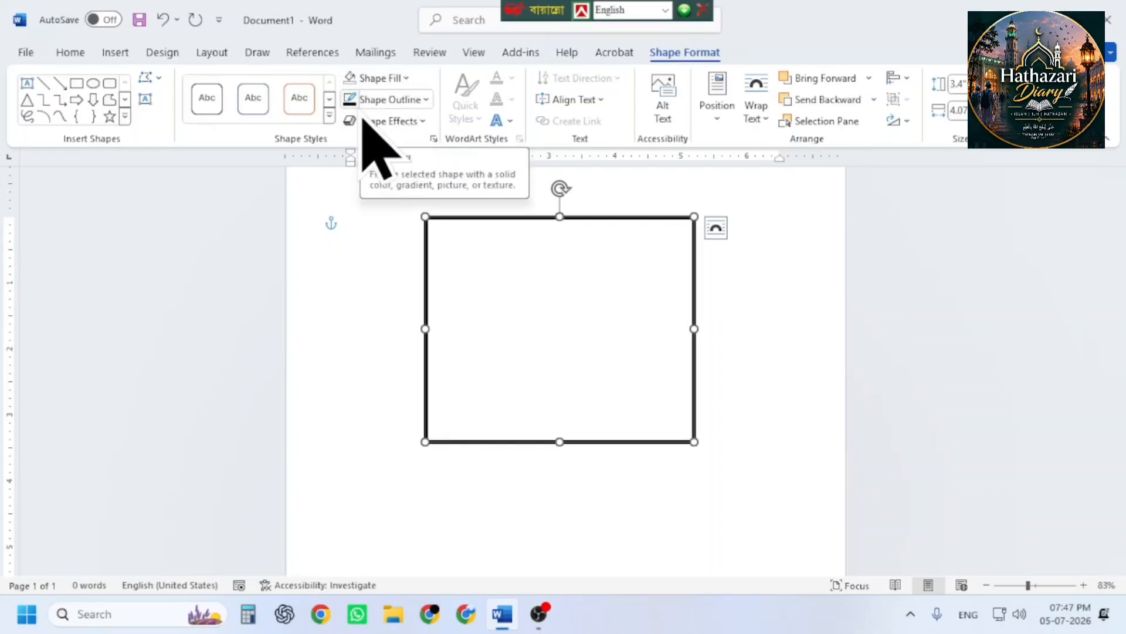
- Delete the unfilled rectangle with the black outline from the page
{"action": "left_click", "coordinate": [514, 210]}
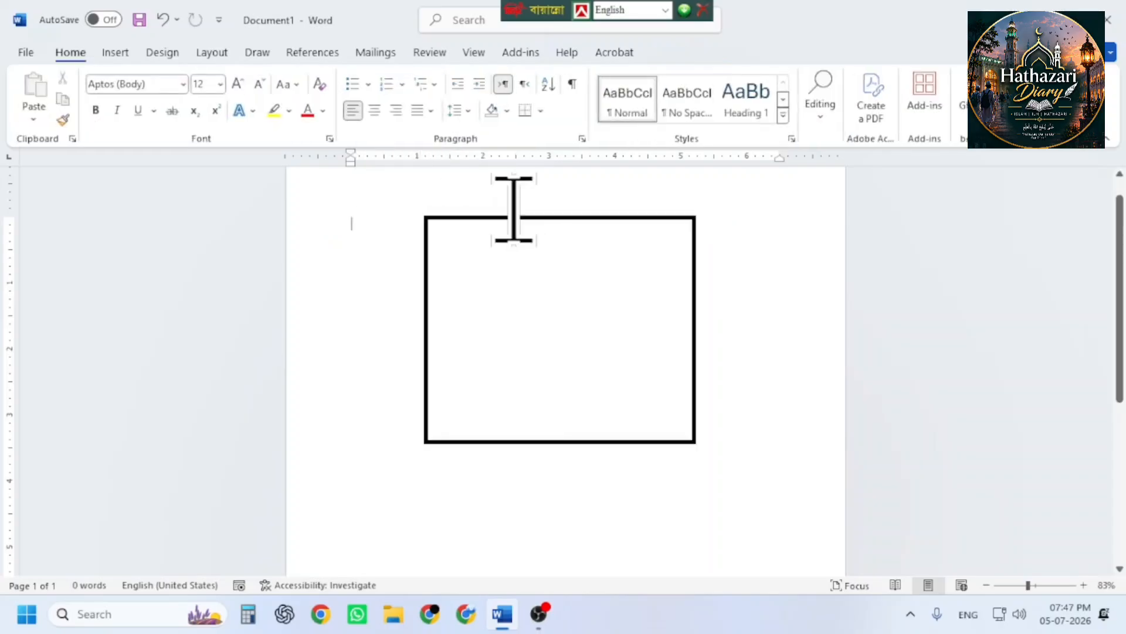
{"action": "left_click", "coordinate": [542, 221]}
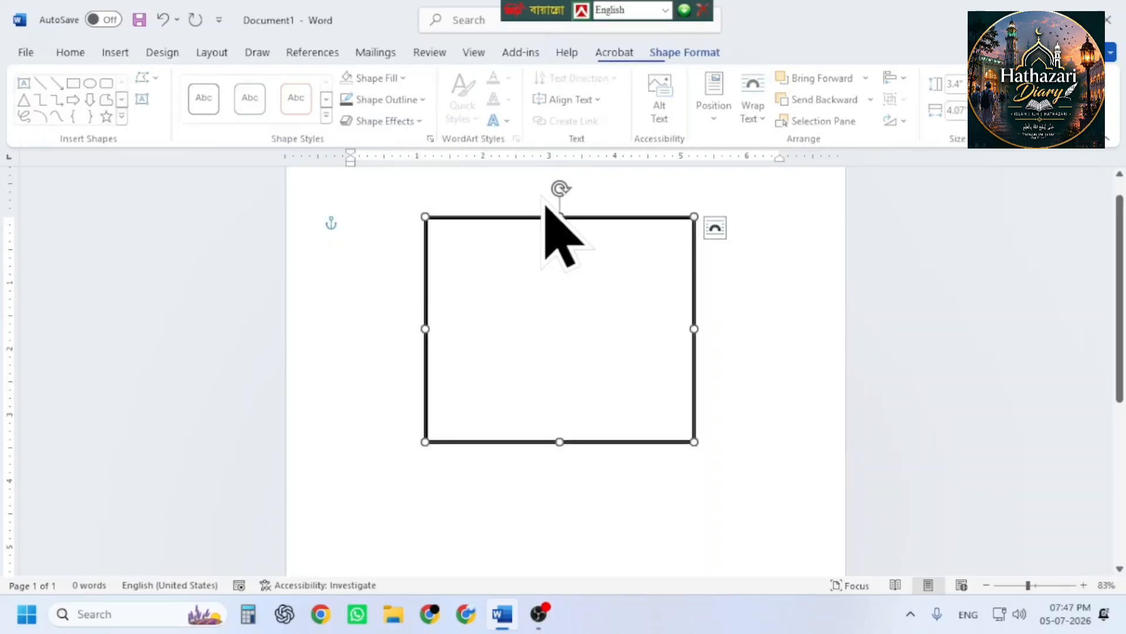
{"action": "key", "text": "Delete"}
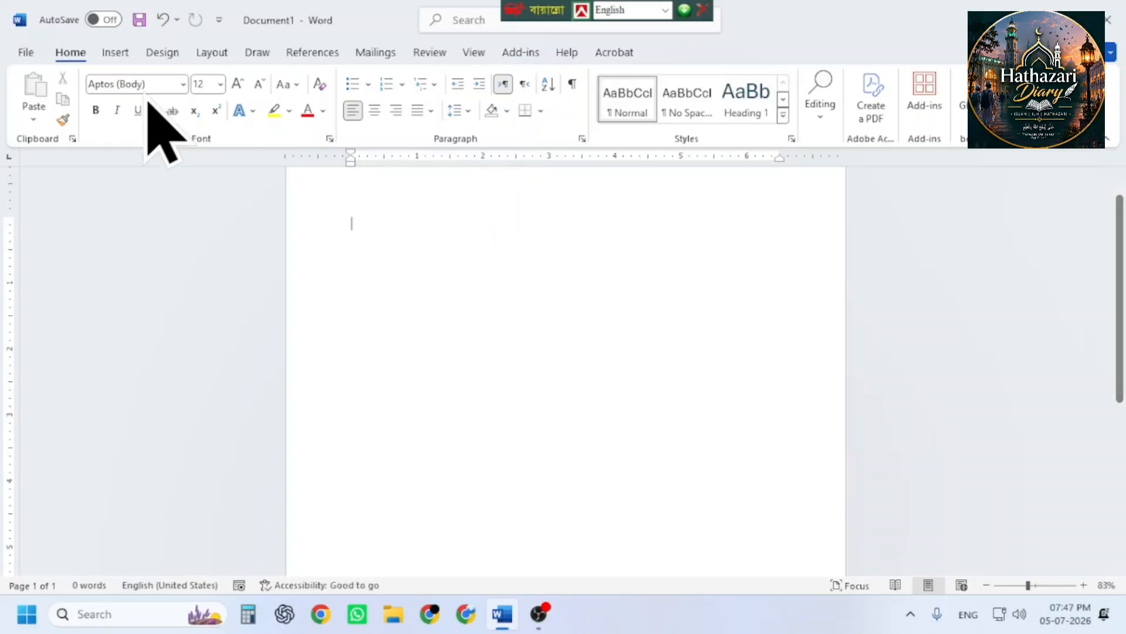
- Draw a new rectangle about 5.69 inches wide and 3.11 inches high near the page's top, and start a narrow oval overlapping its left end
{"action": "left_click", "coordinate": [115, 52]}
{"action": "left_click", "coordinate": [237, 78]}
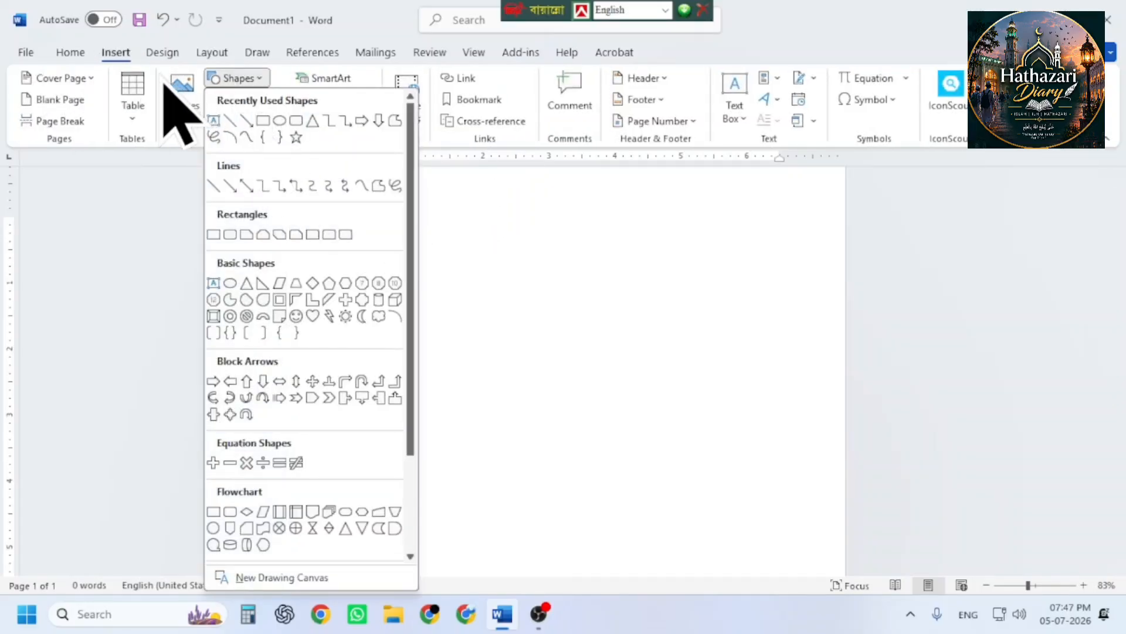
{"action": "left_click", "coordinate": [262, 122]}
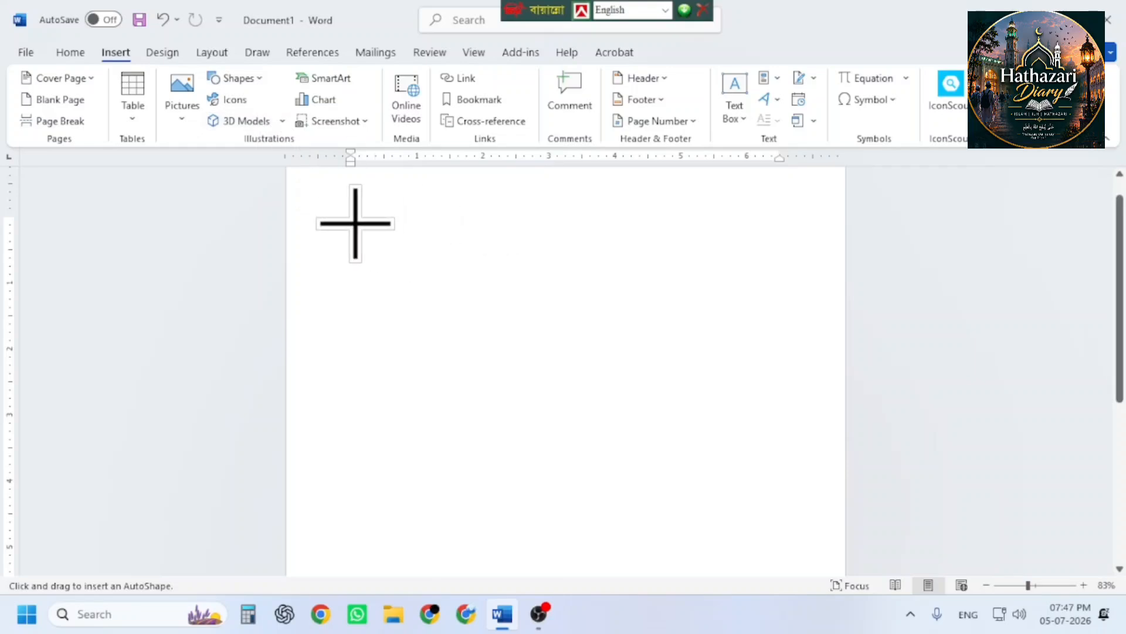
{"action": "left_click_drag", "start_coordinate": [354, 221], "coordinate": [724, 409]}
{"action": "left_click_drag", "start_coordinate": [730, 425], "coordinate": [731, 427]}
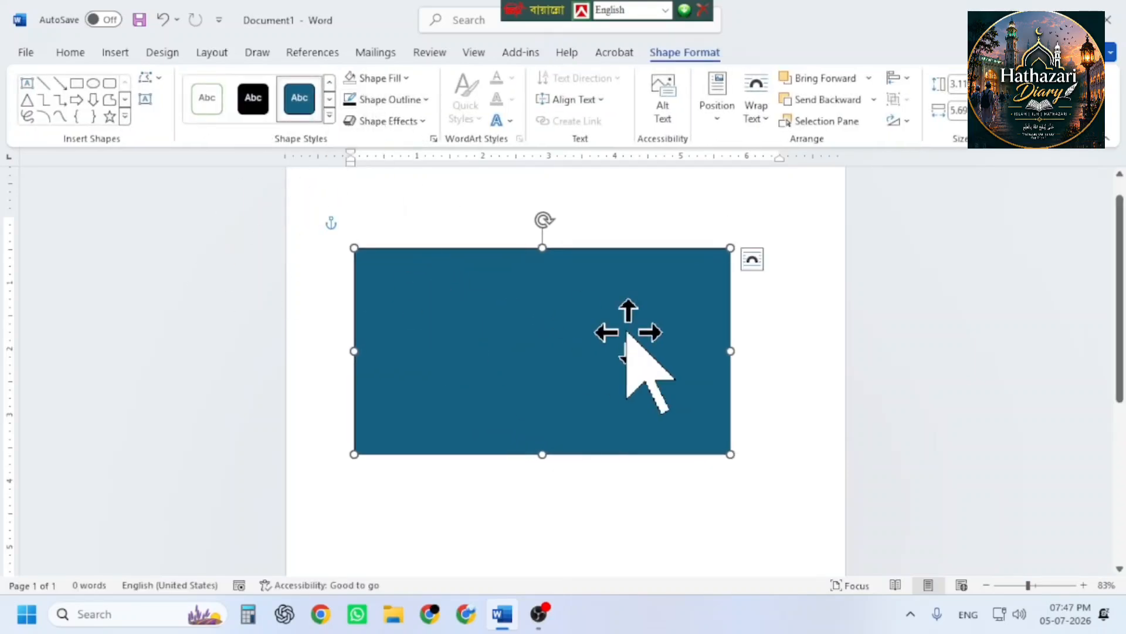
{"action": "left_click", "coordinate": [93, 84]}
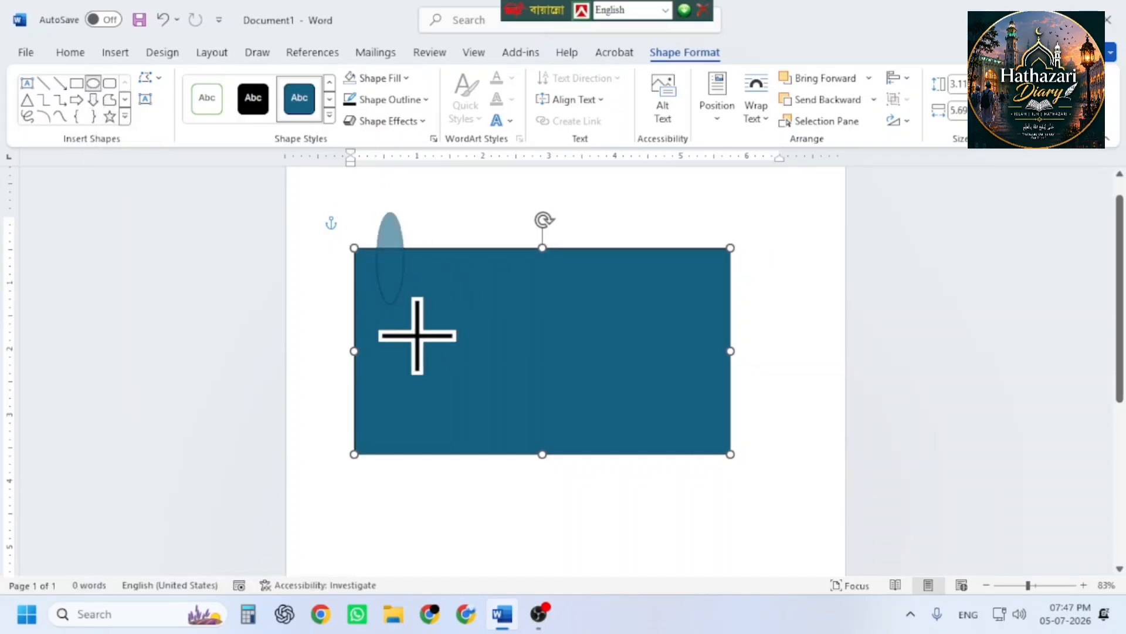
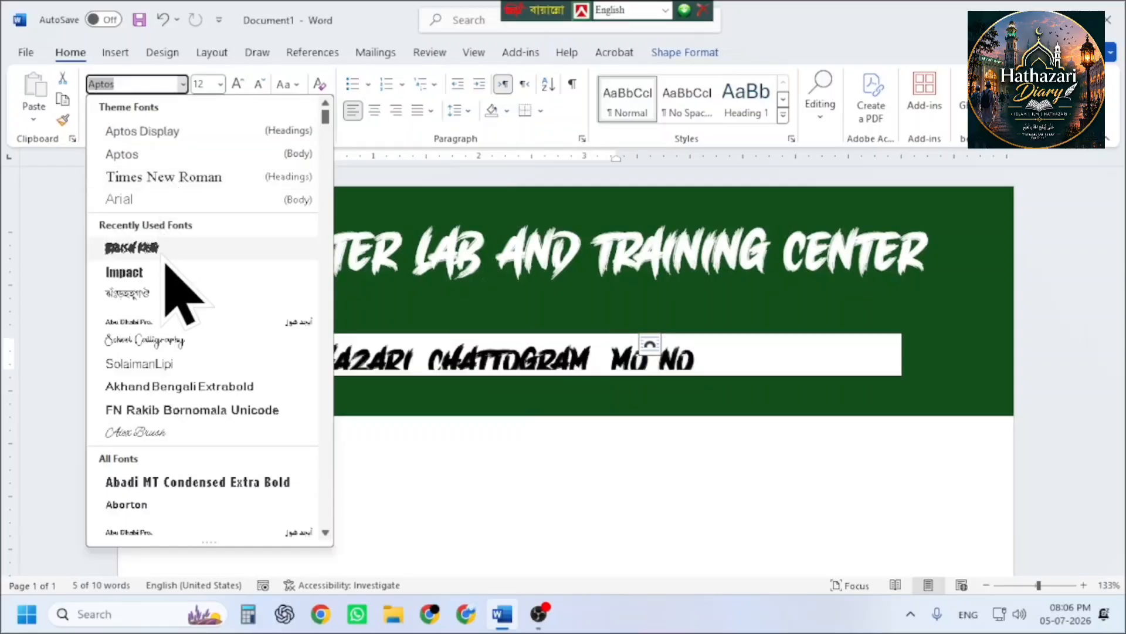
- Set the font of the address and phone text box to Impact and remove the box's fill and outline
{"action": "left_click", "coordinate": [165, 273]}
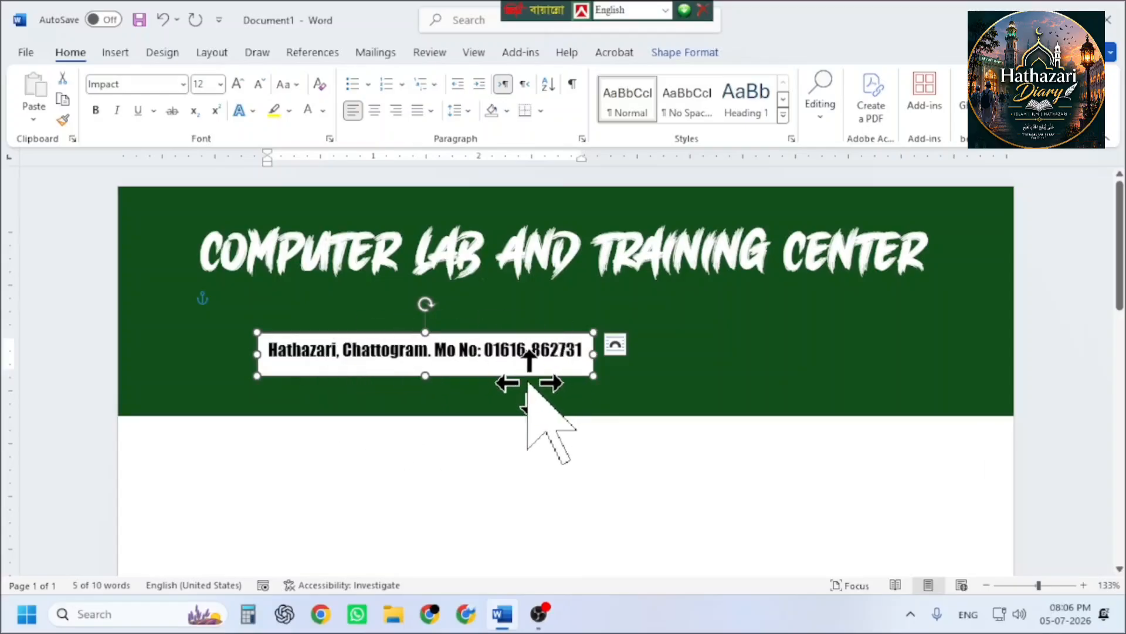
{"action": "left_click", "coordinate": [685, 53]}
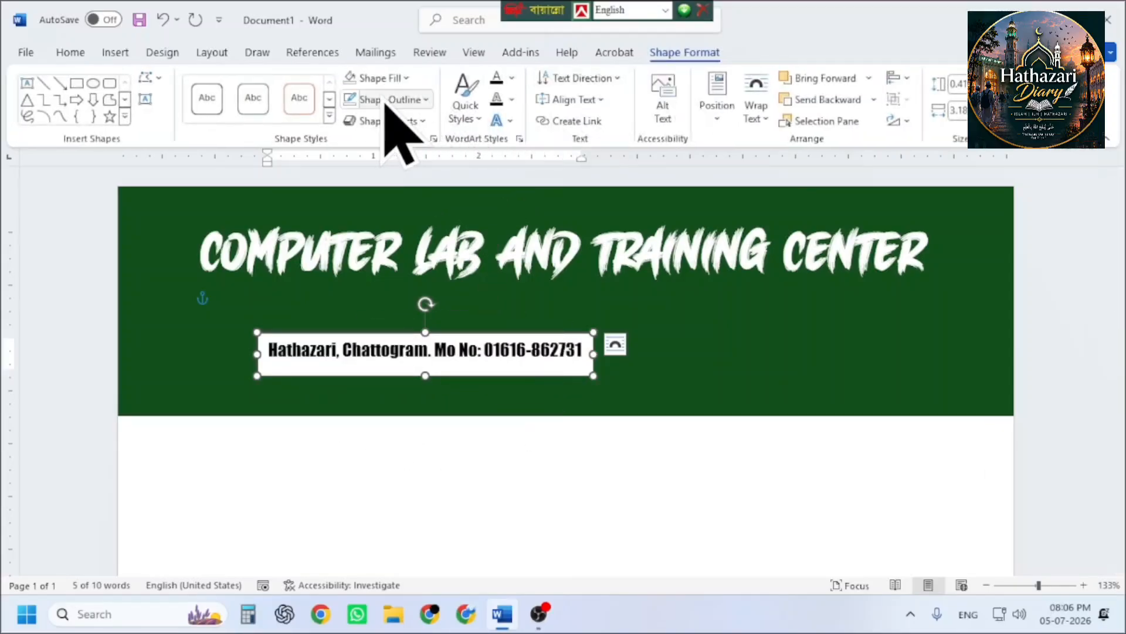
{"action": "left_click", "coordinate": [375, 79]}
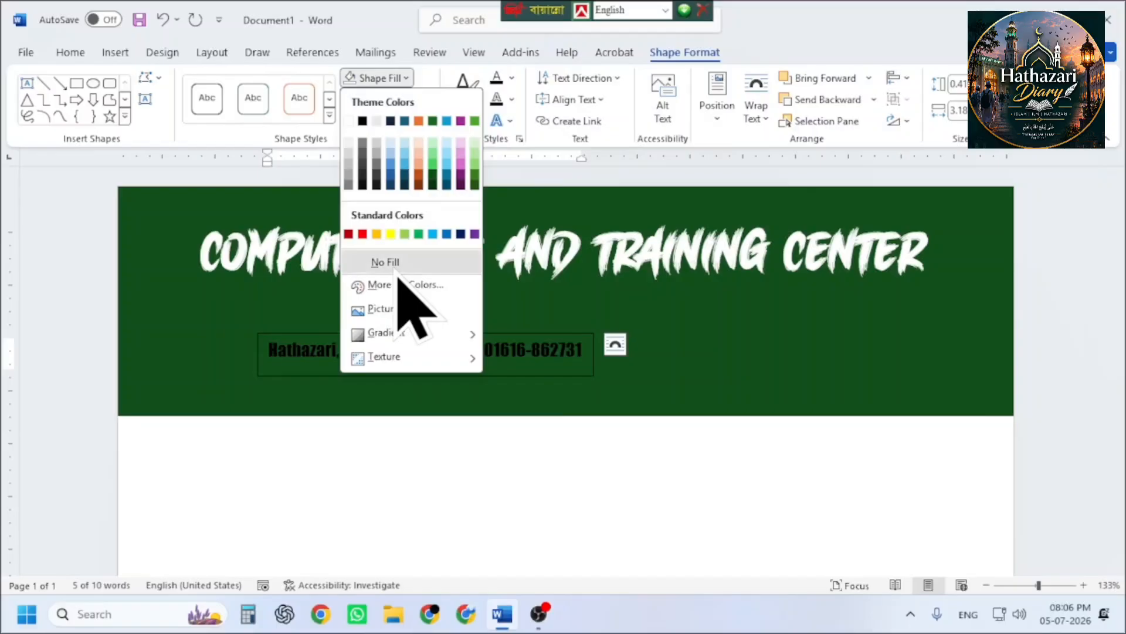
{"action": "left_click", "coordinate": [398, 268]}
{"action": "left_click", "coordinate": [399, 100]}
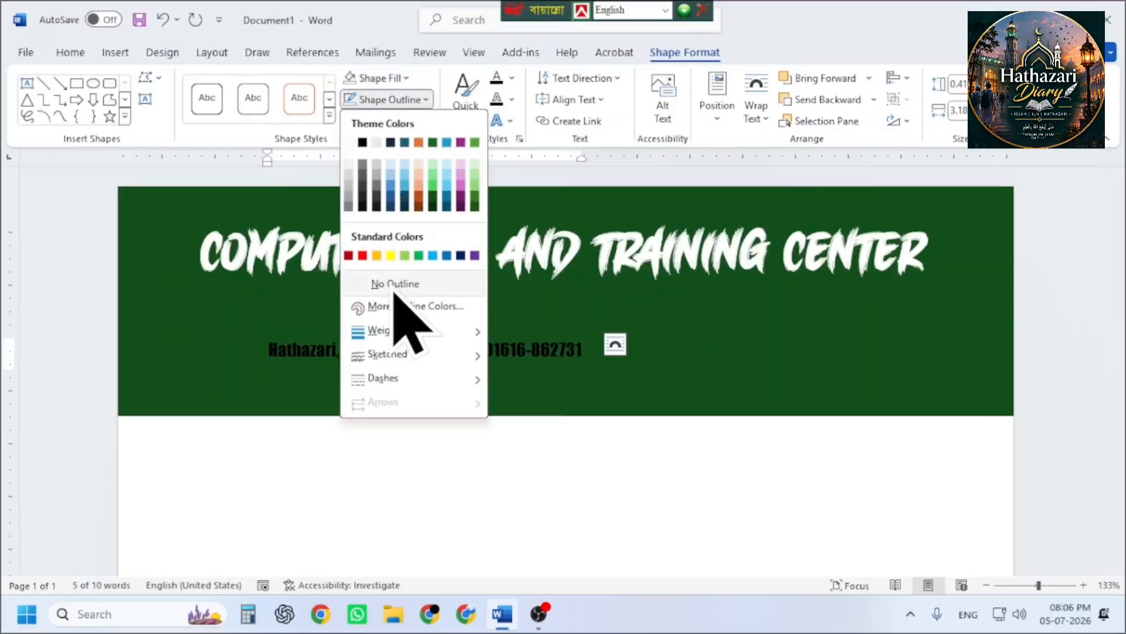
{"action": "left_click", "coordinate": [394, 287]}
- Move the address text box off the green banner onto the white page area below it
{"action": "left_click_drag", "start_coordinate": [477, 336], "coordinate": [502, 469]}
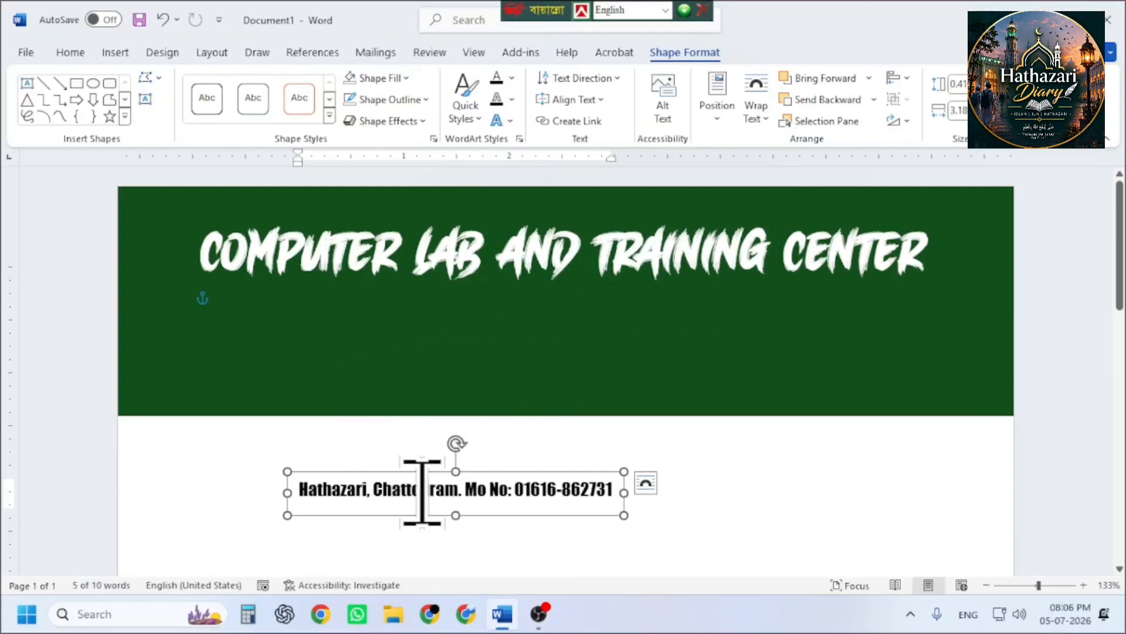
{"action": "left_click_drag", "start_coordinate": [434, 458], "coordinate": [473, 490]}
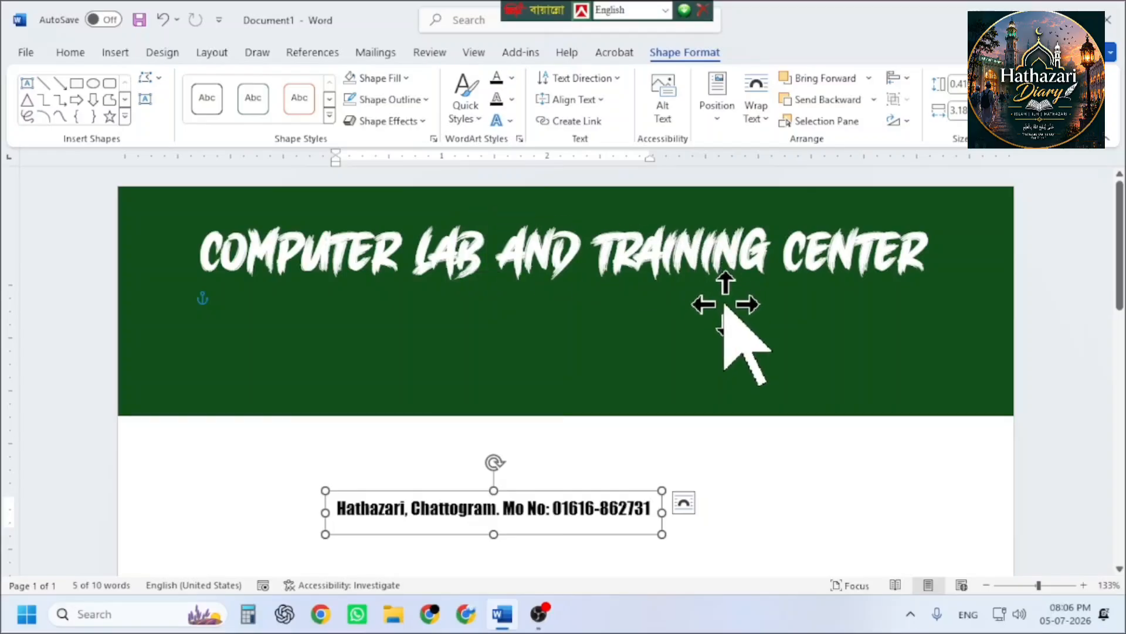
- Draw a rounded rectangle about 4.5 inches wide and 0.38 inches high just below the title on the green banner, and adjust its corner rounding
{"action": "left_click", "coordinate": [115, 53]}
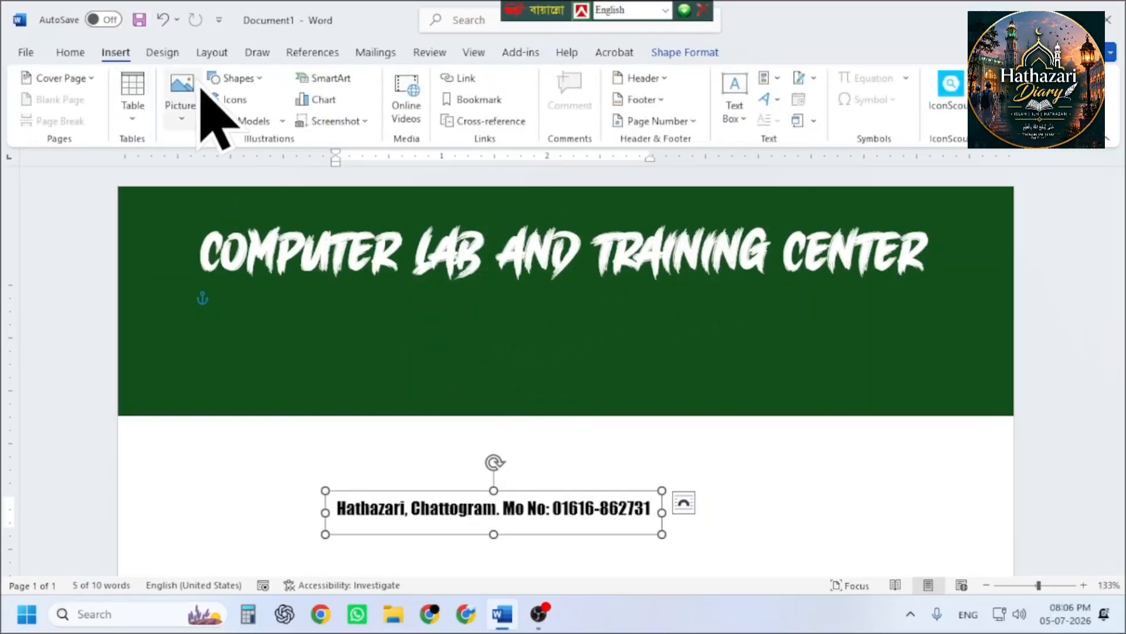
{"action": "left_click", "coordinate": [234, 78]}
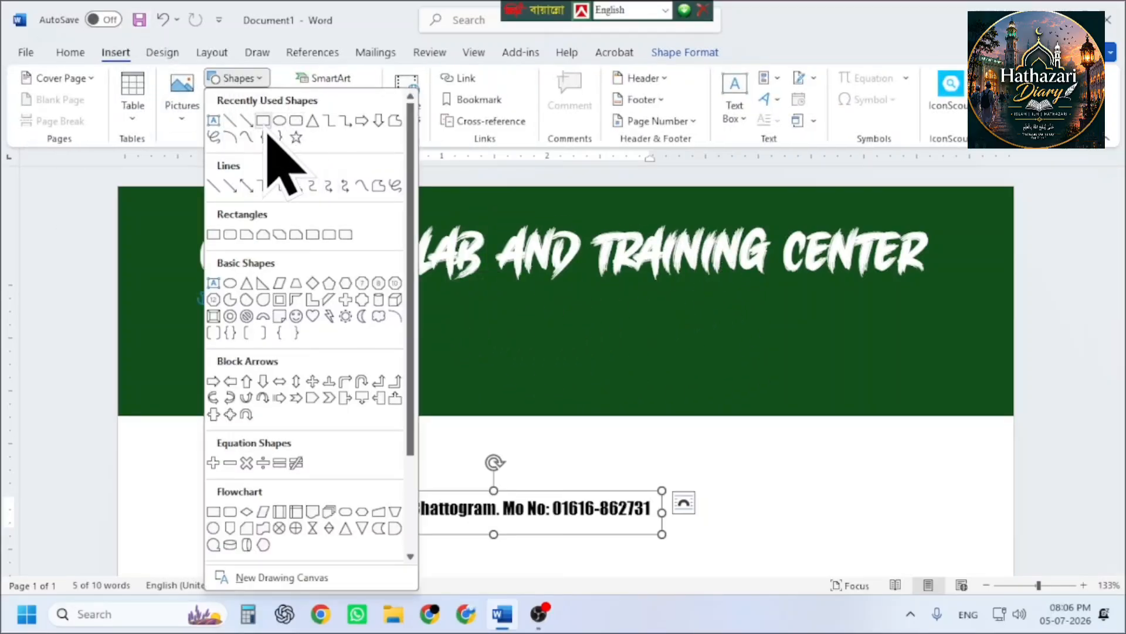
{"action": "left_click", "coordinate": [297, 122]}
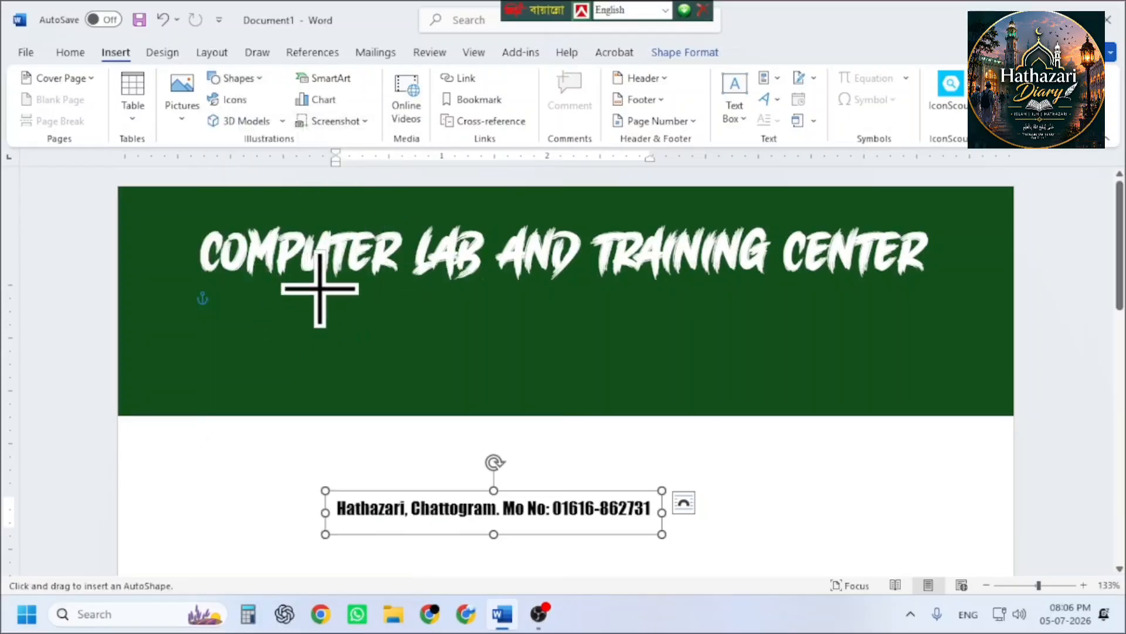
{"action": "left_click_drag", "start_coordinate": [319, 289], "coordinate": [796, 329]}
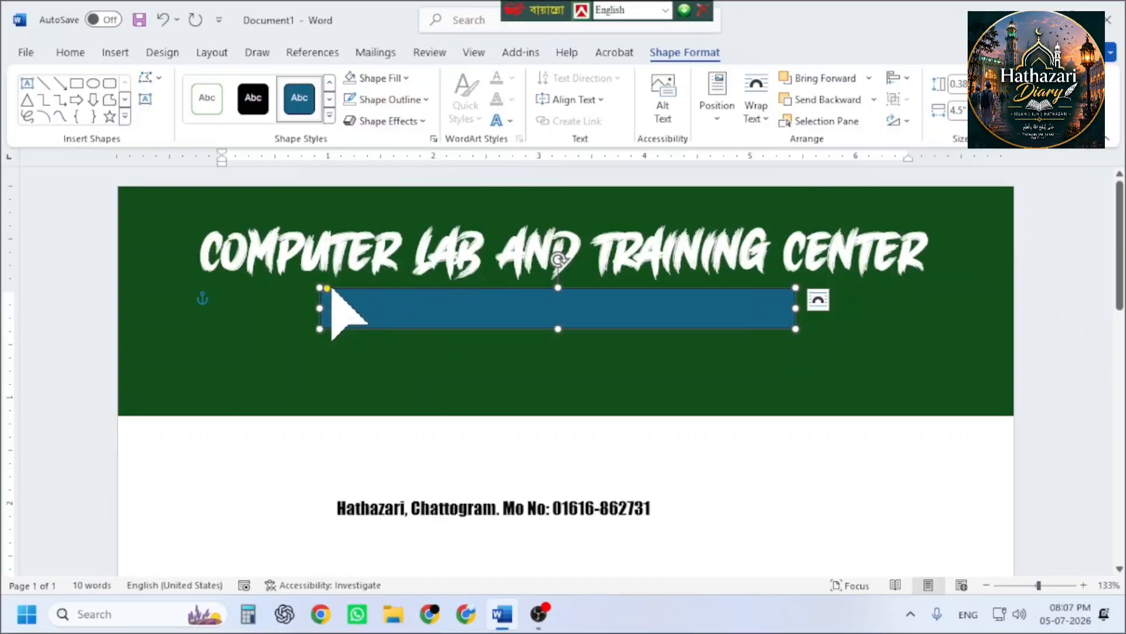
{"action": "left_click_drag", "start_coordinate": [327, 288], "coordinate": [329, 294]}
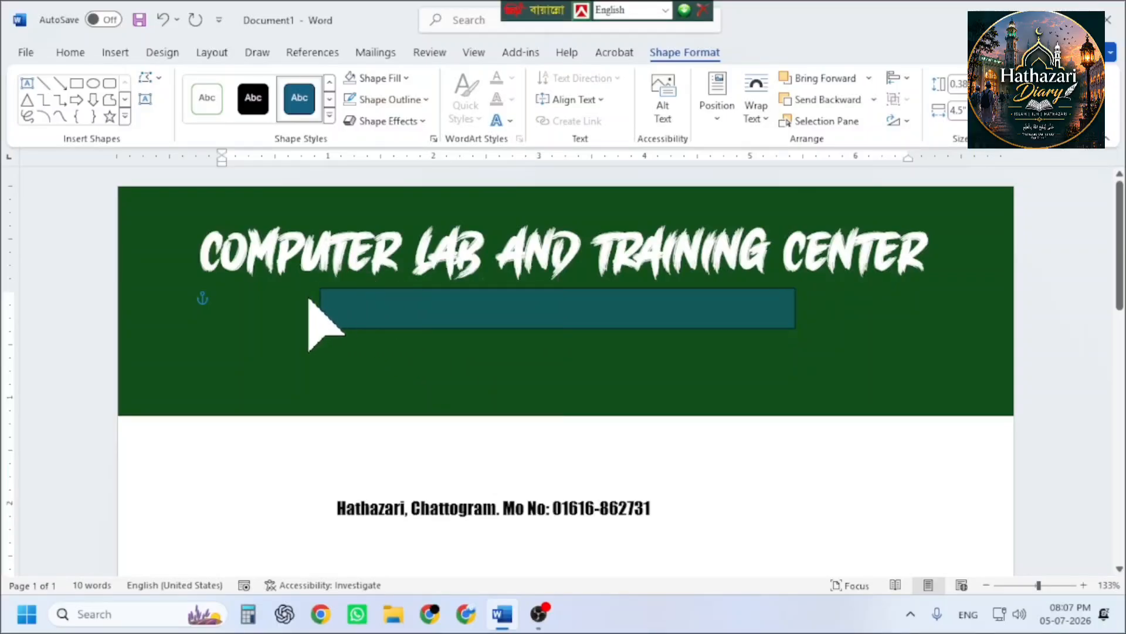
{"action": "left_click_drag", "start_coordinate": [315, 292], "coordinate": [483, 304]}
{"action": "left_click_drag", "start_coordinate": [340, 288], "coordinate": [329, 292]}
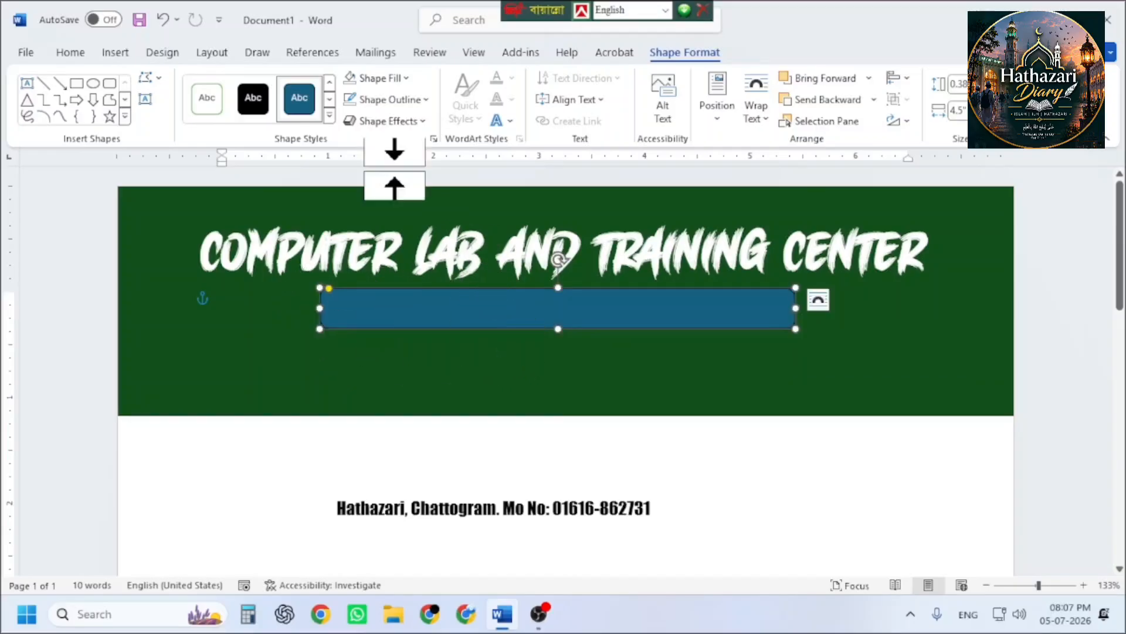
- Remove the rounded rectangle's outline and fill it with white
{"action": "left_click", "coordinate": [393, 100]}
{"action": "left_click", "coordinate": [396, 284]}
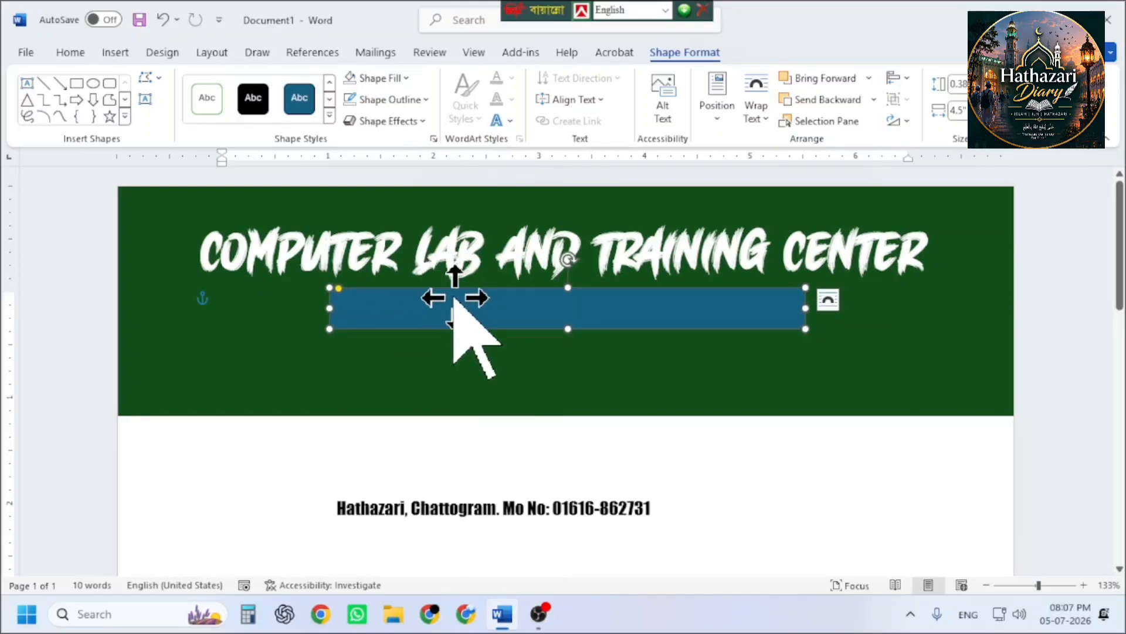
{"action": "left_click", "coordinate": [380, 78]}
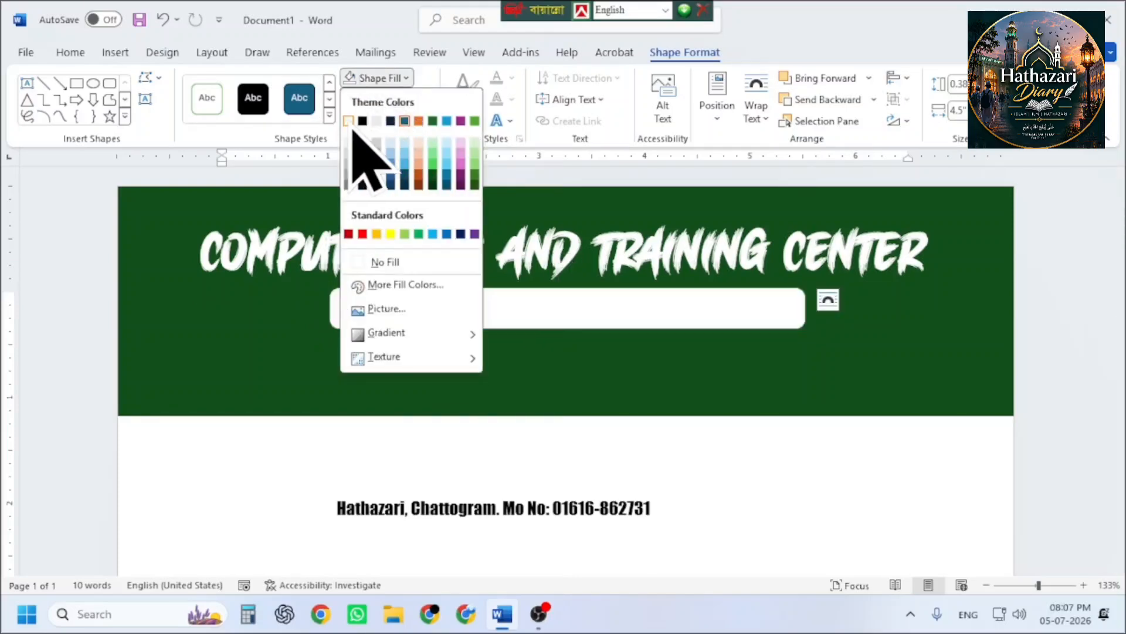
{"action": "left_click", "coordinate": [353, 119]}
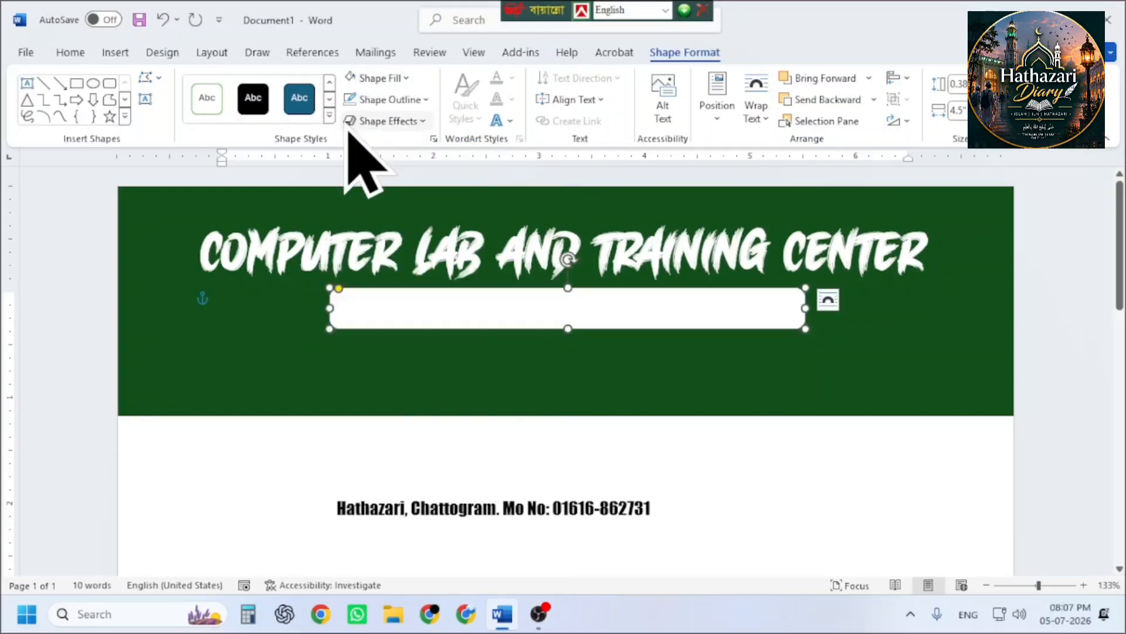
- Move the address and phone text box onto the white rounded rectangle, bring it forward, and show the Selection pane listing the page's objects
{"action": "left_click", "coordinate": [549, 521]}
{"action": "left_click_drag", "start_coordinate": [537, 491], "coordinate": [599, 286]}
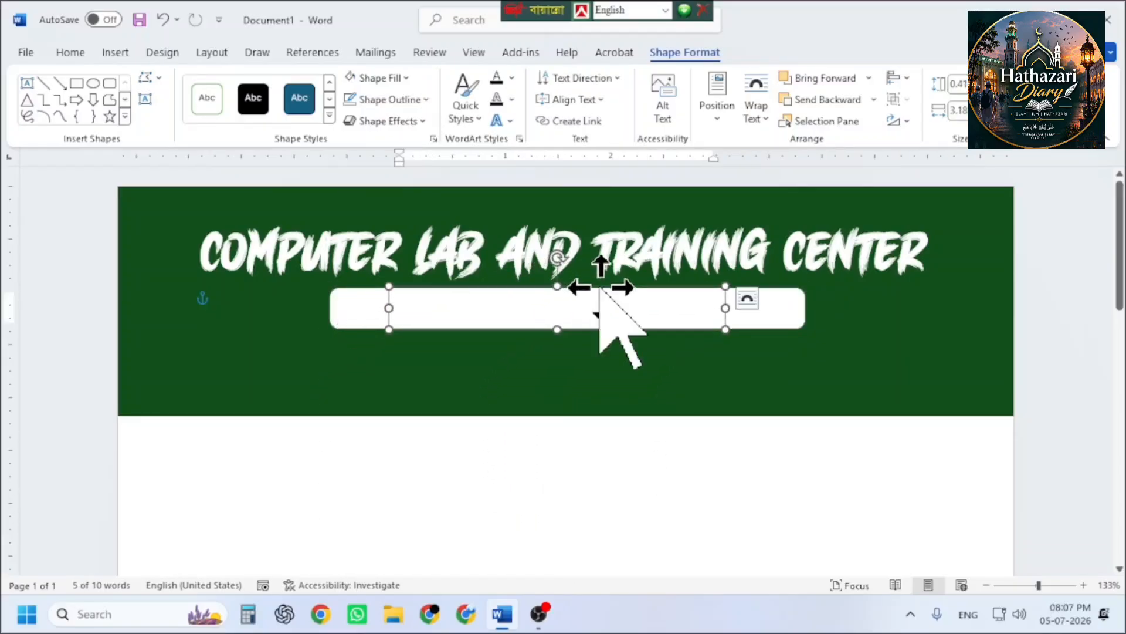
{"action": "left_click", "coordinate": [833, 82]}
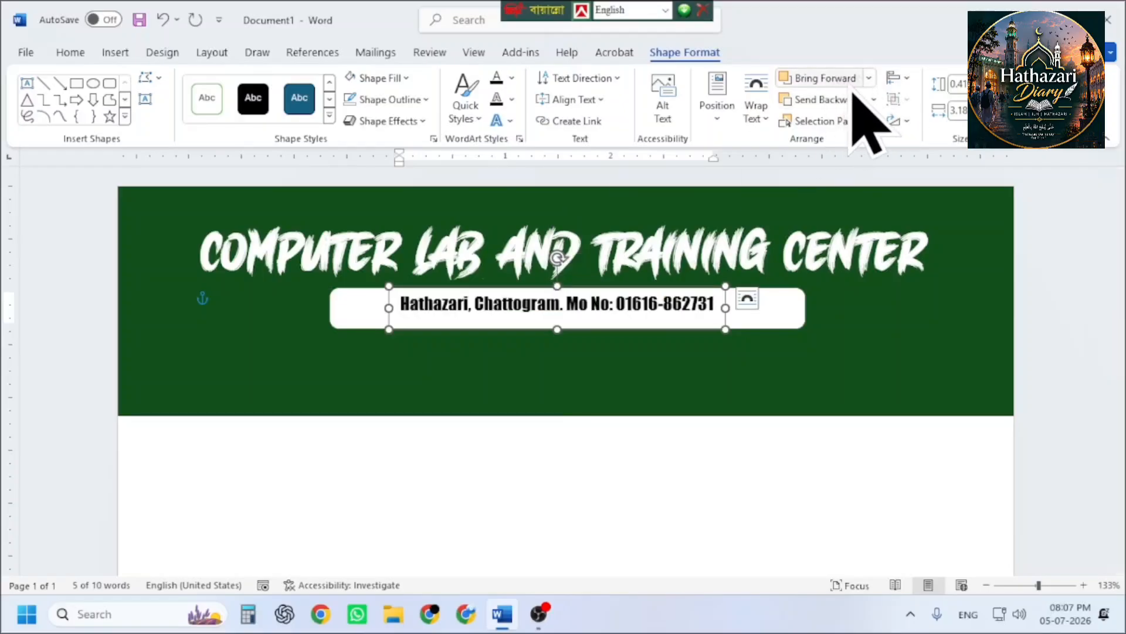
{"action": "left_click", "coordinate": [850, 122]}
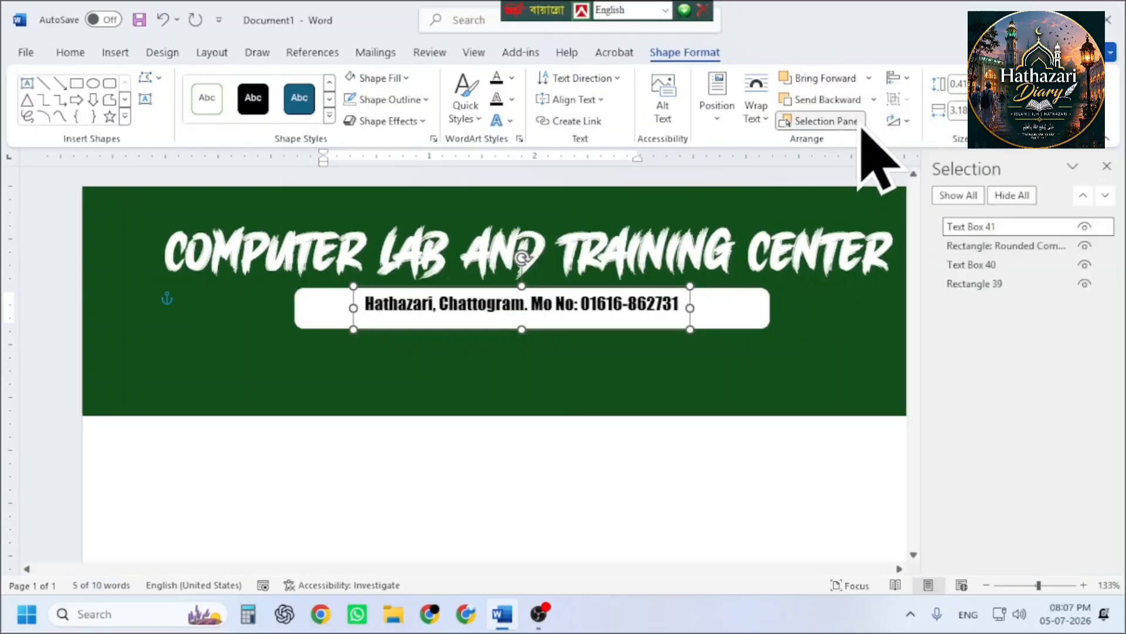
{"action": "left_click_drag", "start_coordinate": [974, 226], "coordinate": [1013, 230]}
{"action": "scroll", "coordinate": [483, 294], "scroll_direction": "up", "scroll_amount": 5, "text": "ctrl"}
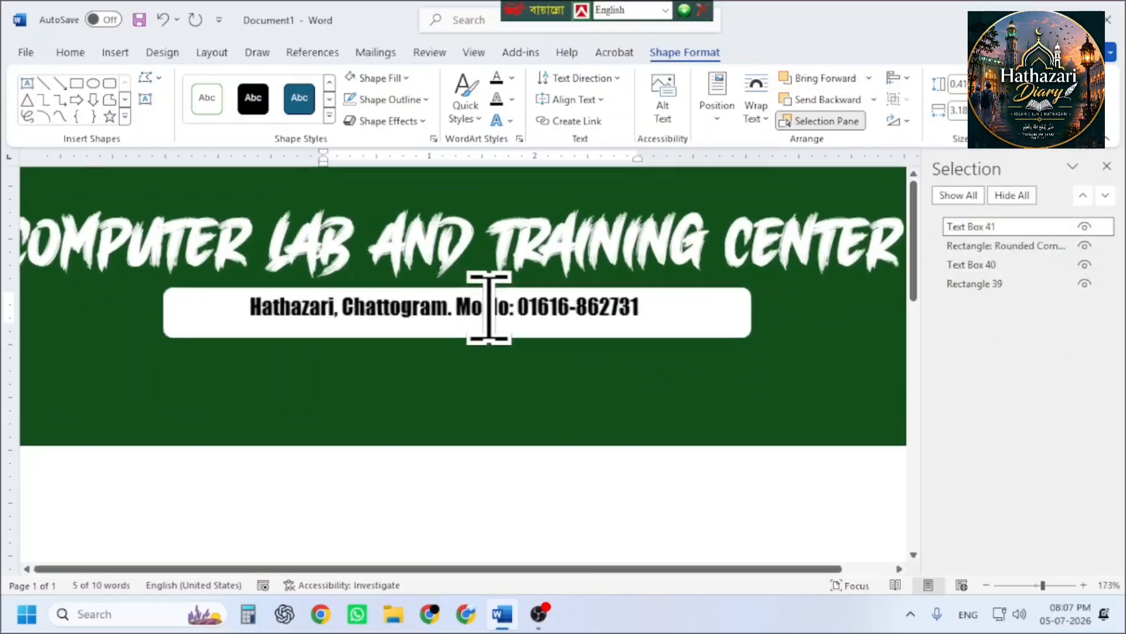
- Increase the address text's font size to 16 and shift its text box so it sits within the white rounded rectangle
{"action": "left_click", "coordinate": [61, 56]}
{"action": "left_click", "coordinate": [236, 85]}
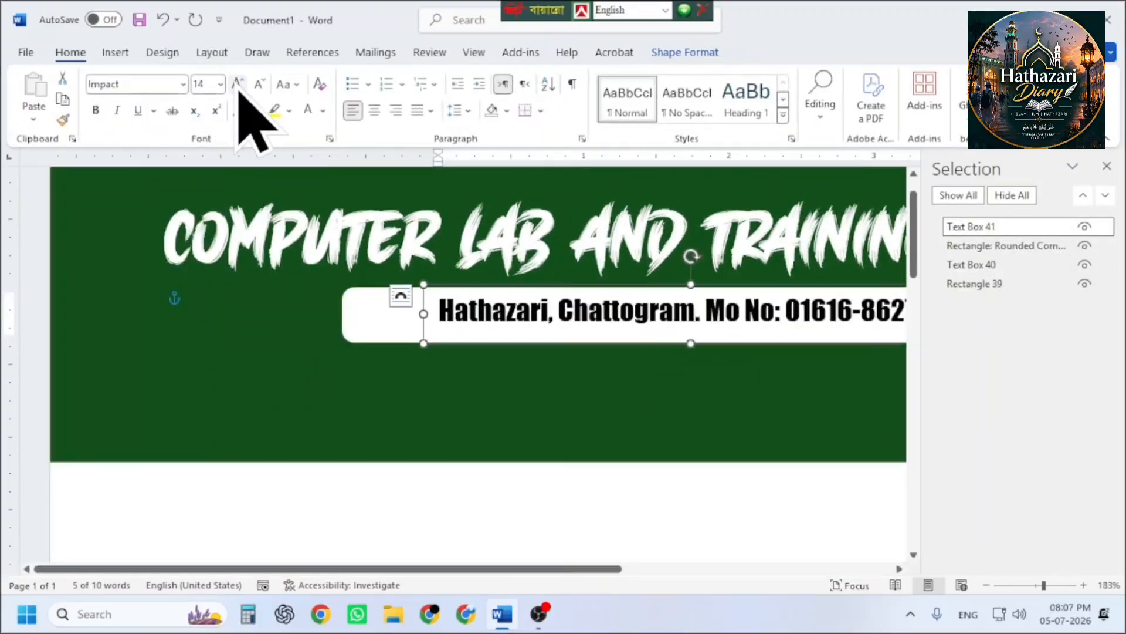
{"action": "left_click", "coordinate": [236, 86]}
{"action": "scroll", "coordinate": [673, 367], "scroll_direction": "down", "scroll_amount": 3, "text": "ctrl"}
{"action": "left_click", "coordinate": [707, 288]}
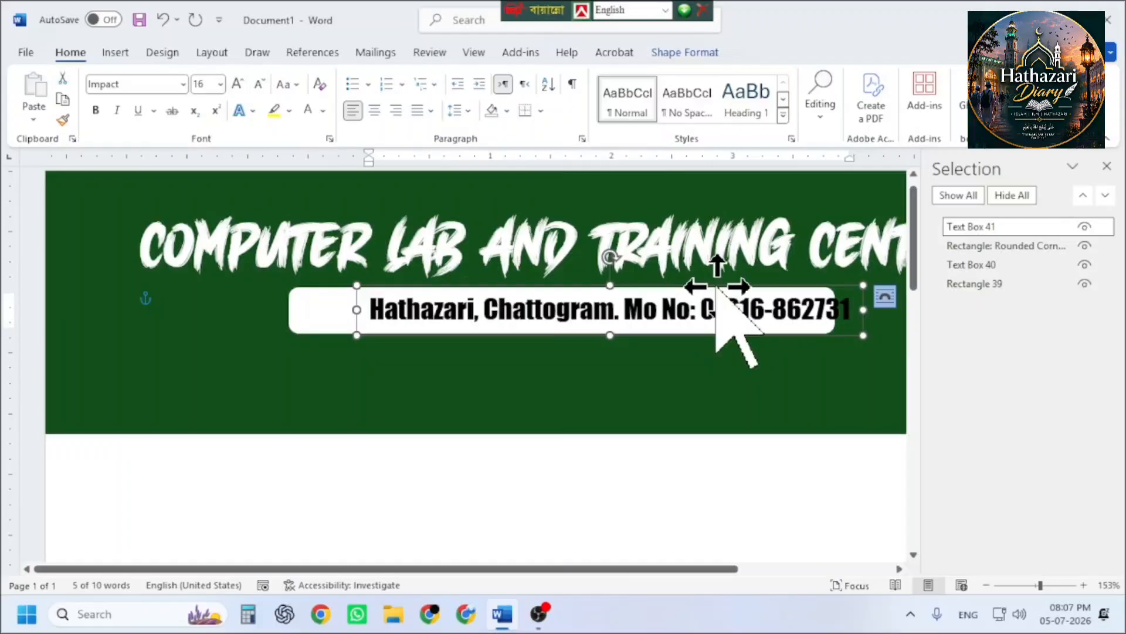
{"action": "left_click_drag", "start_coordinate": [717, 286], "coordinate": [673, 285]}
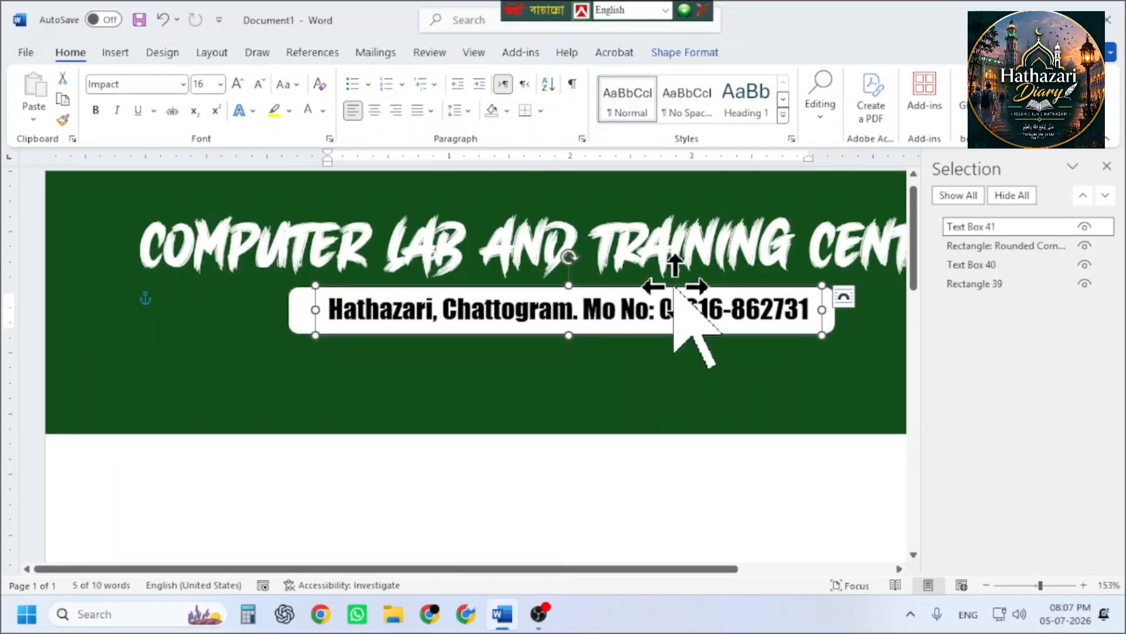
- Change the address and phone text's font color to dark green
{"action": "left_click", "coordinate": [324, 111]}
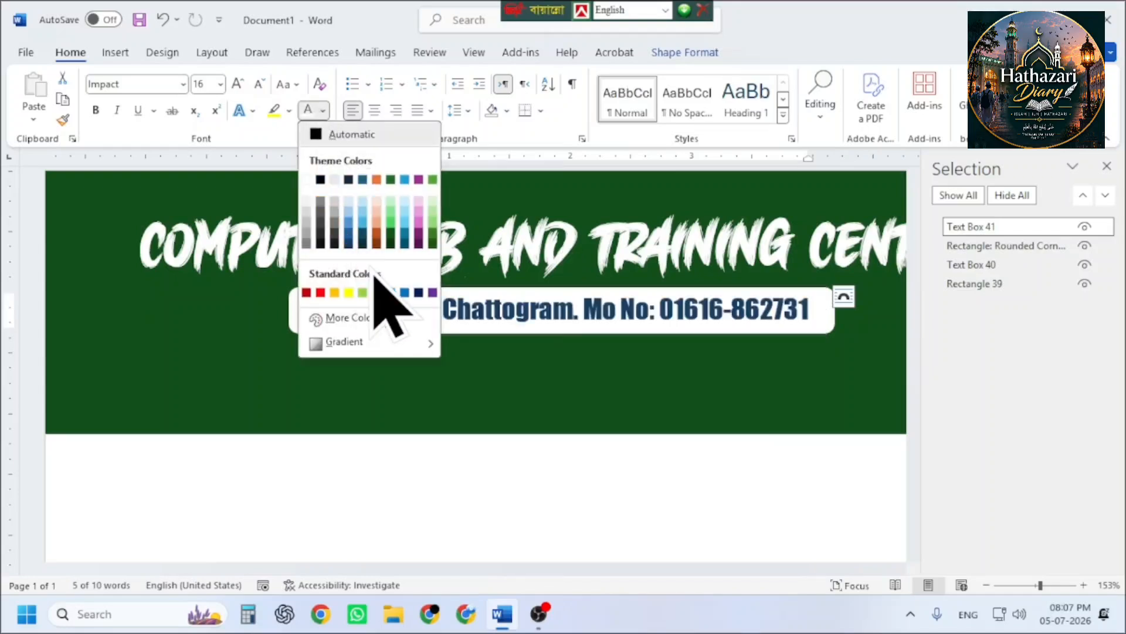
{"action": "left_click", "coordinate": [391, 233]}
{"action": "scroll", "coordinate": [480, 409], "scroll_direction": "down", "scroll_amount": 3}
{"action": "left_click", "coordinate": [474, 450]}
{"action": "scroll", "coordinate": [561, 370], "scroll_direction": "down", "scroll_amount": 4}
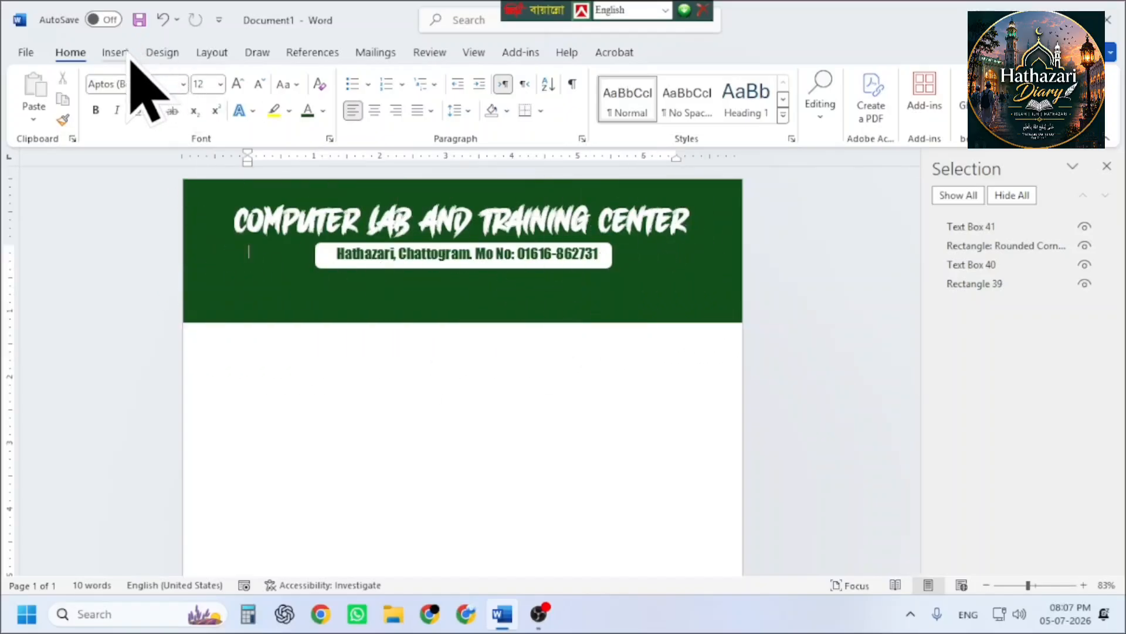
- Draw a rectangle about 0.51 inches high across the green banner's lower edge and stretch it past the page's left edge to about 8.76 inches wide
{"action": "left_click", "coordinate": [116, 52]}
{"action": "left_click", "coordinate": [234, 78]}
{"action": "left_click", "coordinate": [265, 123]}
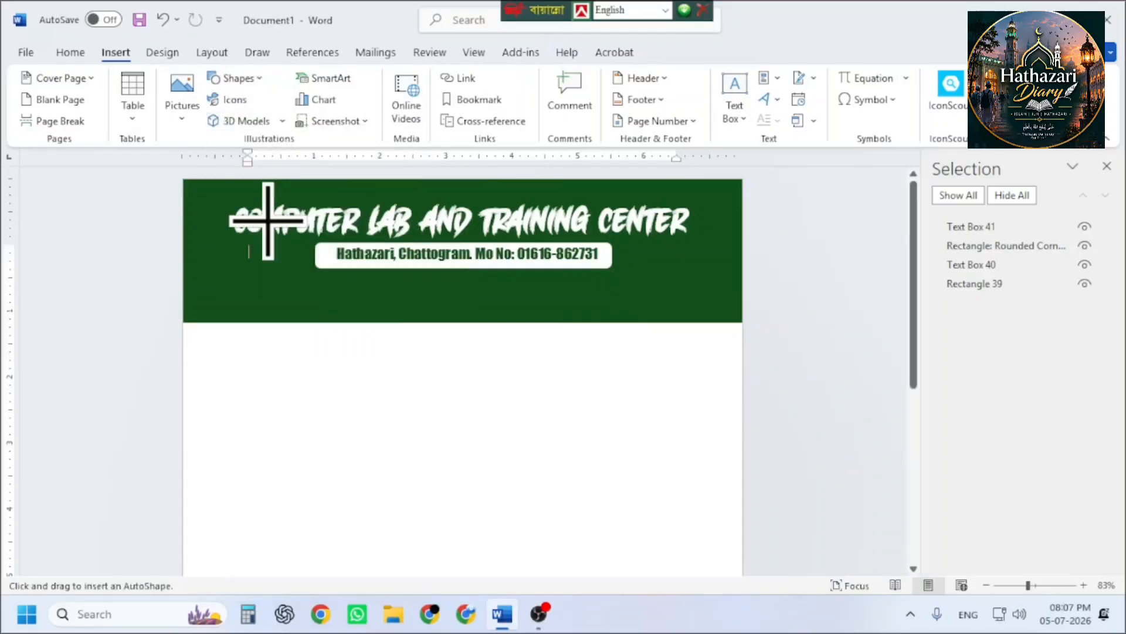
{"action": "left_click_drag", "start_coordinate": [186, 288], "coordinate": [745, 324]}
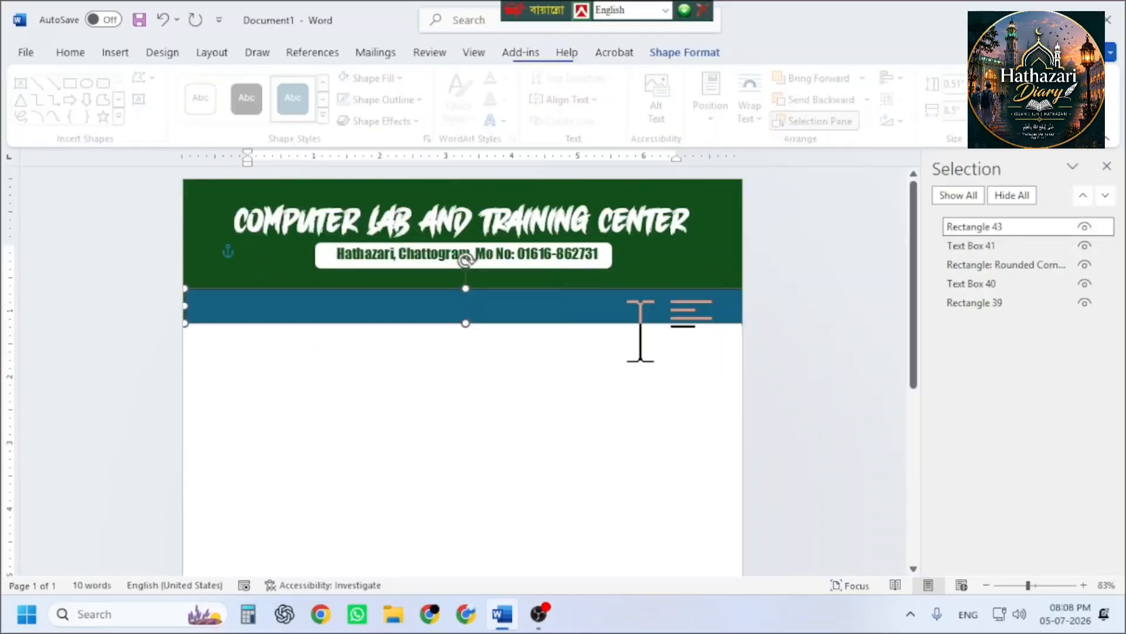
{"action": "left_click_drag", "start_coordinate": [184, 302], "coordinate": [167, 302]}
- Remove the new strip's outline and fill it with the standard golden orange color
{"action": "left_click", "coordinate": [389, 99]}
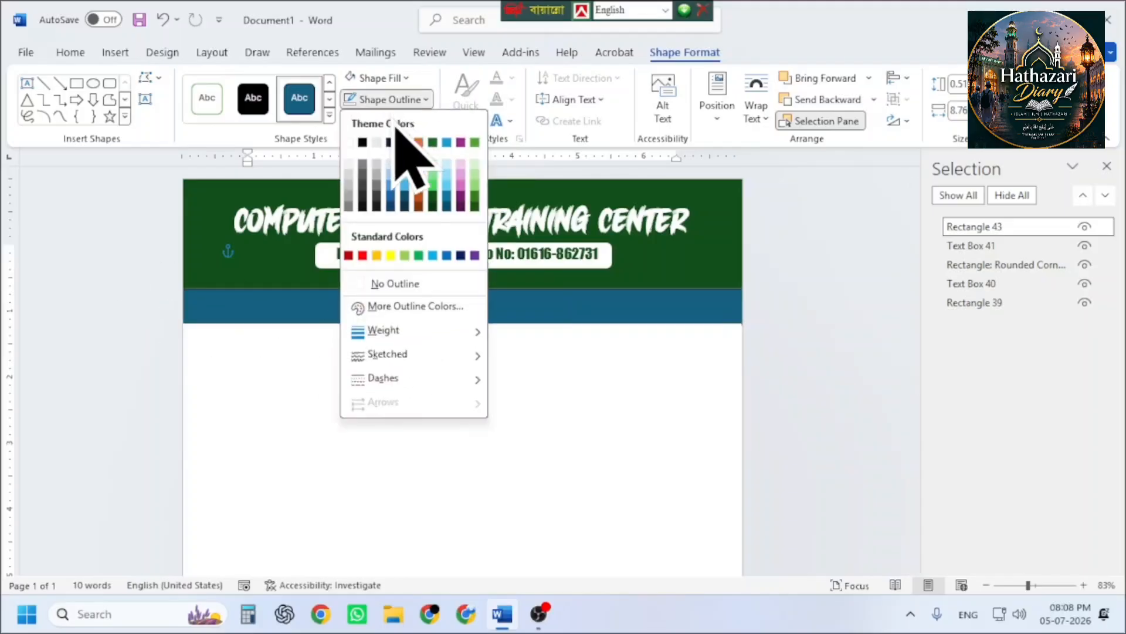
{"action": "left_click", "coordinate": [393, 287]}
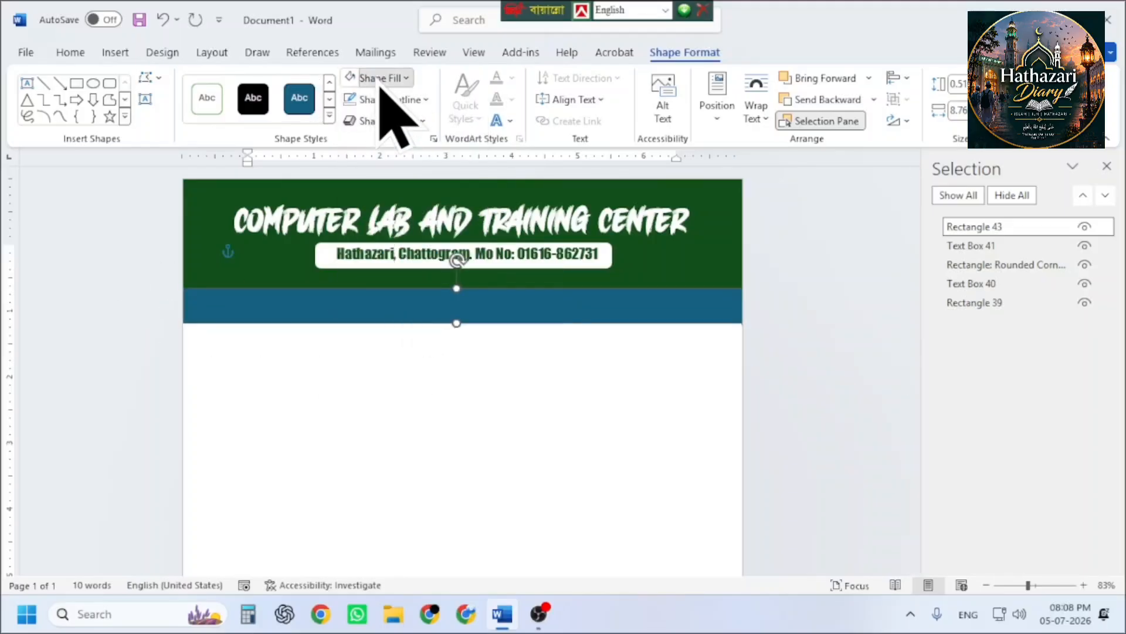
{"action": "left_click", "coordinate": [380, 82]}
{"action": "left_click", "coordinate": [377, 234]}
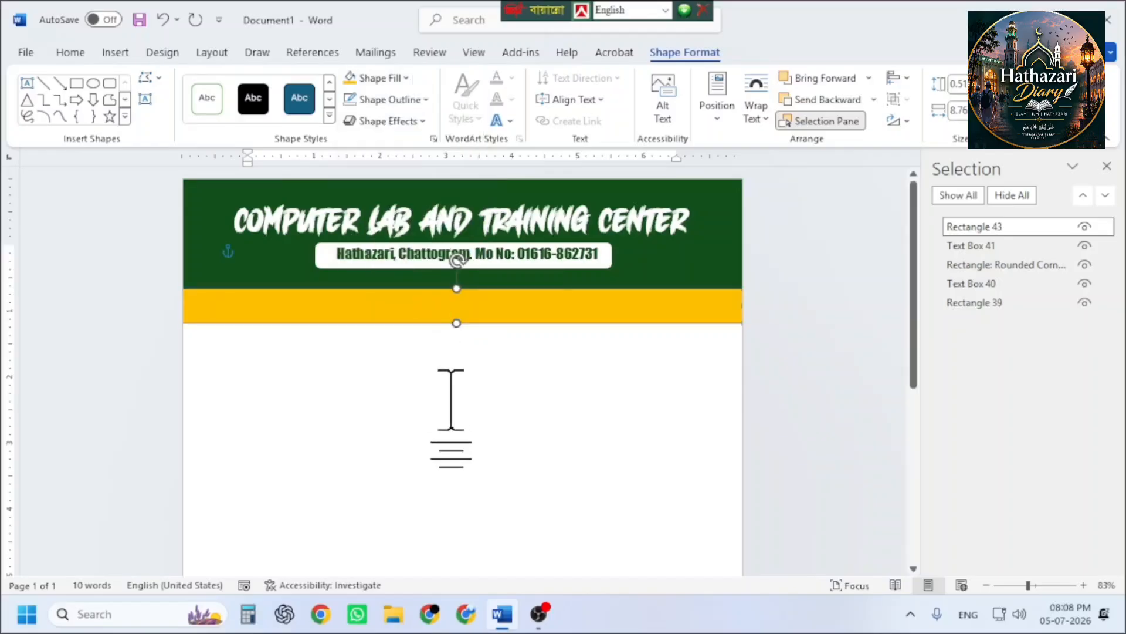
{"action": "left_click", "coordinate": [451, 404]}
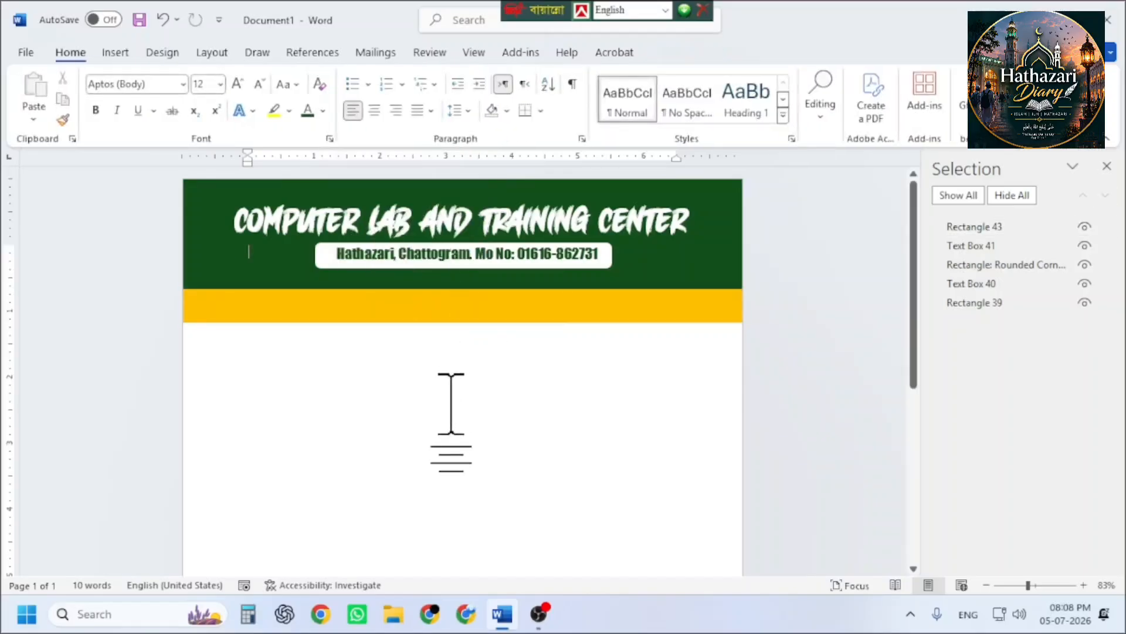
- Shorten the green banner from its lower edge, then slim and raise the golden strip so its lower edge matches the banner's
{"action": "scroll", "coordinate": [446, 394], "scroll_direction": "up", "scroll_amount": 2, "text": "ctrl"}
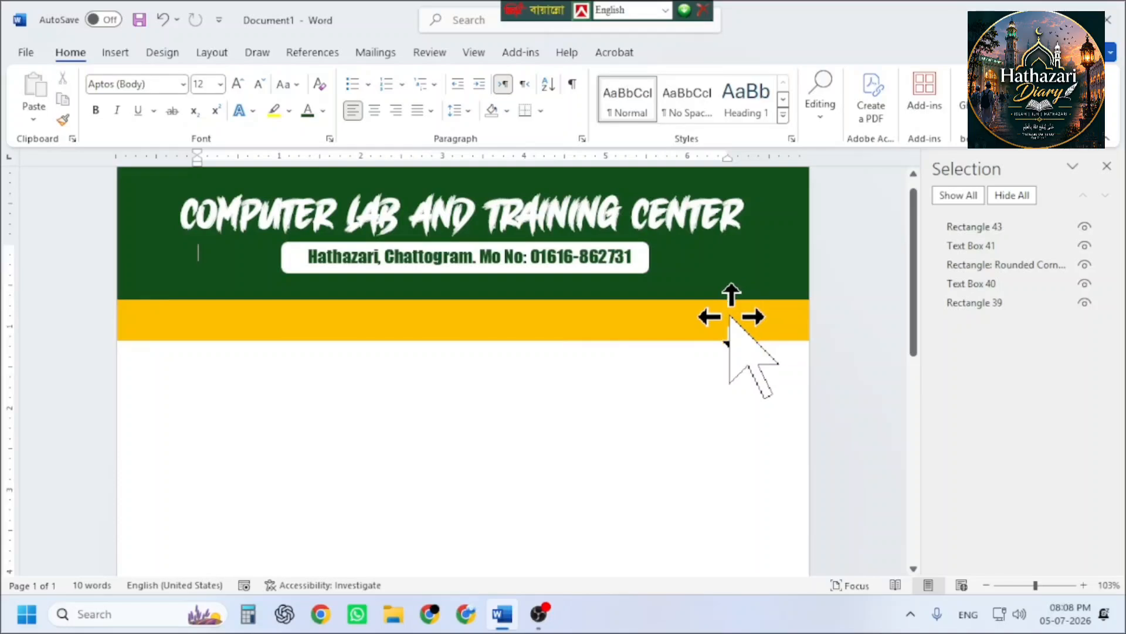
{"action": "scroll", "coordinate": [717, 321], "scroll_direction": "up", "scroll_amount": 1, "text": "ctrl"}
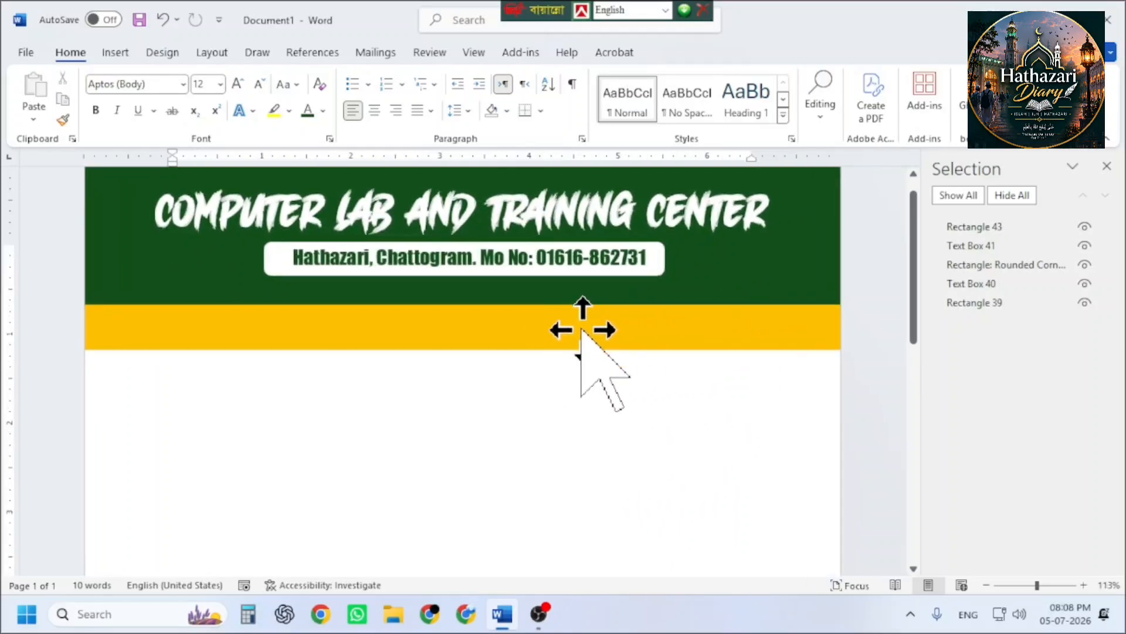
{"action": "left_click", "coordinate": [469, 320]}
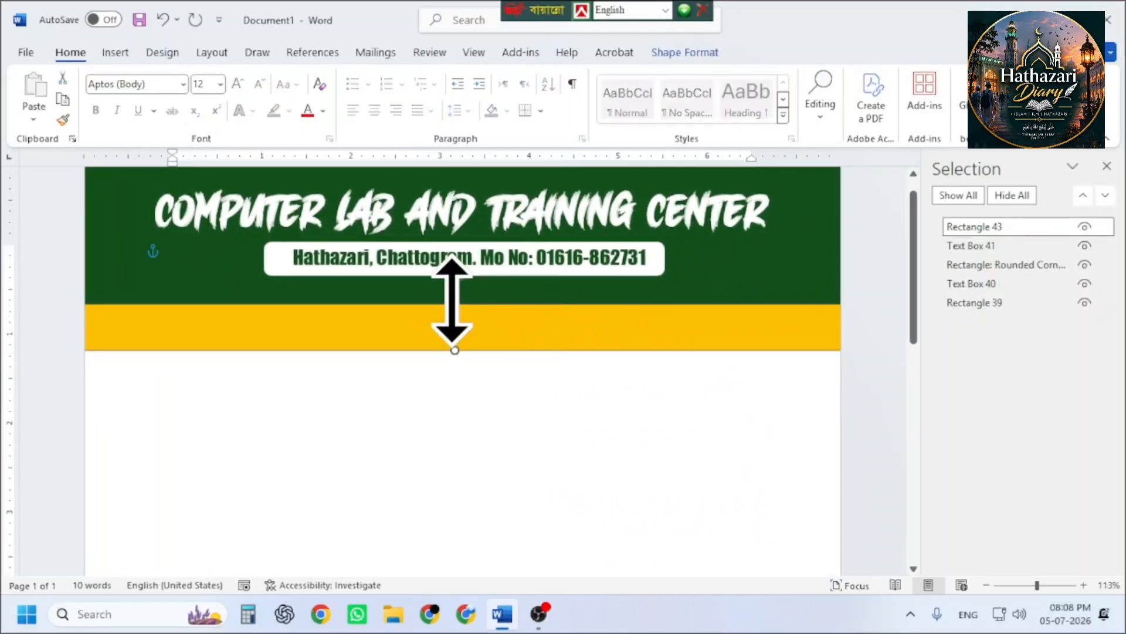
{"action": "left_click", "coordinate": [780, 276]}
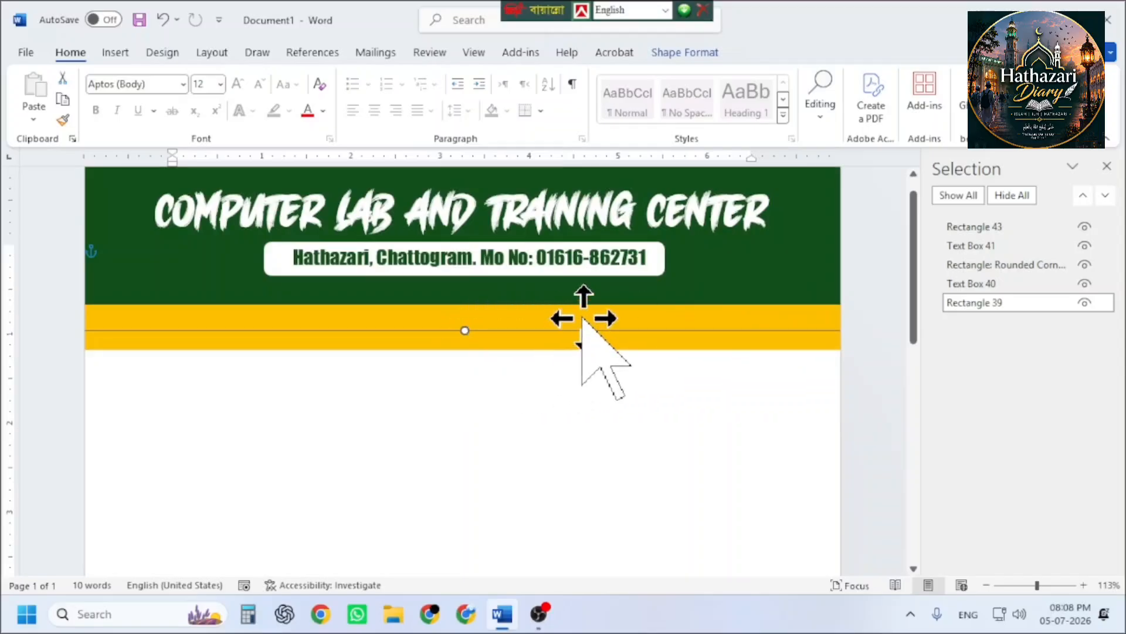
{"action": "left_click", "coordinate": [457, 352]}
{"action": "left_click_drag", "start_coordinate": [456, 351], "coordinate": [463, 293]}
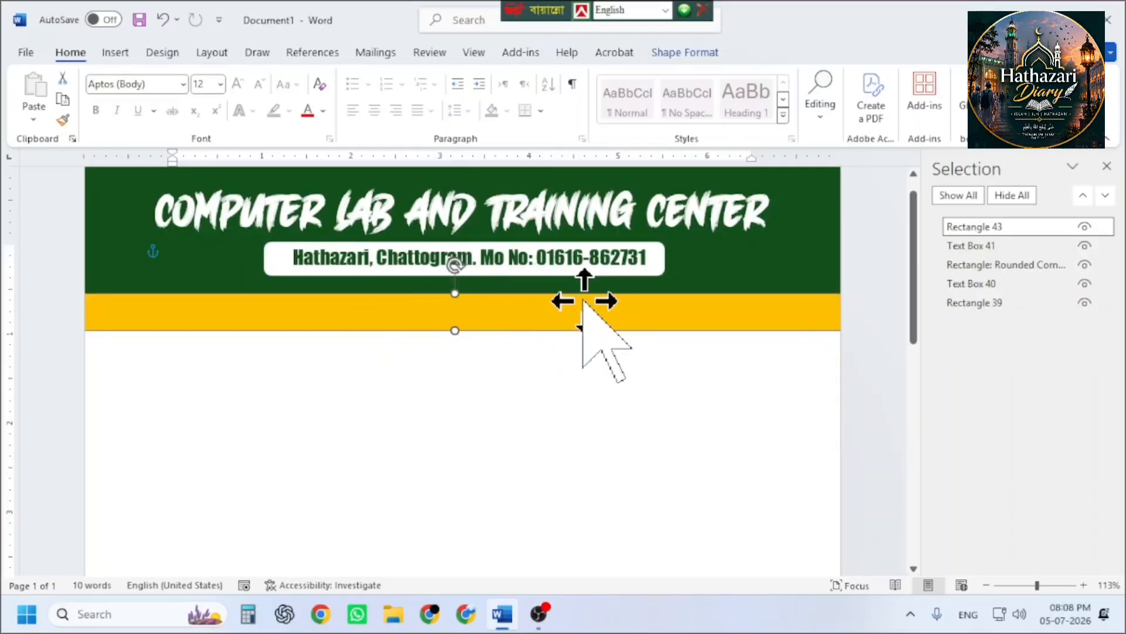
- Draw a narrow text box about 1 inch high over the right part of the golden strip and enter the label "Date:"
{"action": "scroll", "coordinate": [829, 340], "scroll_direction": "up", "scroll_amount": 4}
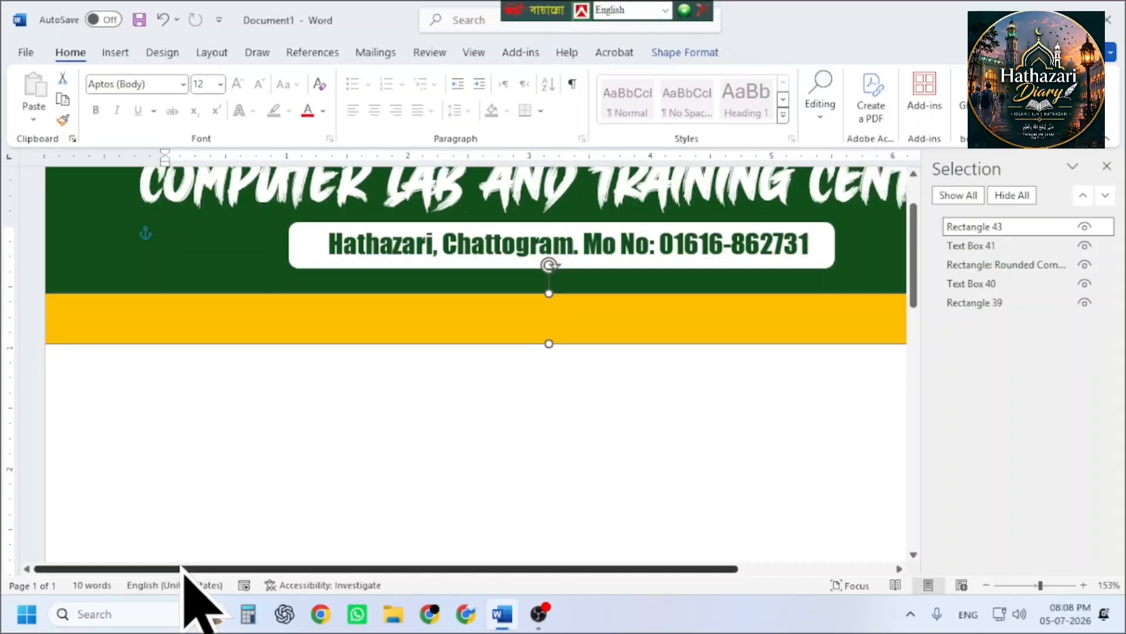
{"action": "left_click_drag", "start_coordinate": [182, 568], "coordinate": [387, 556]}
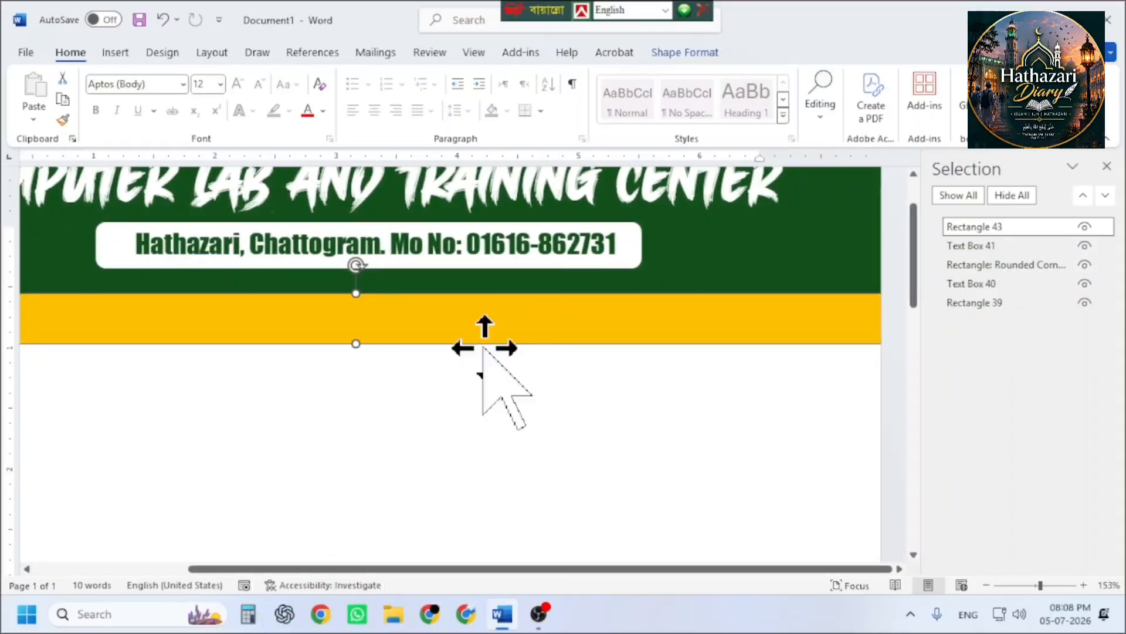
{"action": "left_click", "coordinate": [115, 52]}
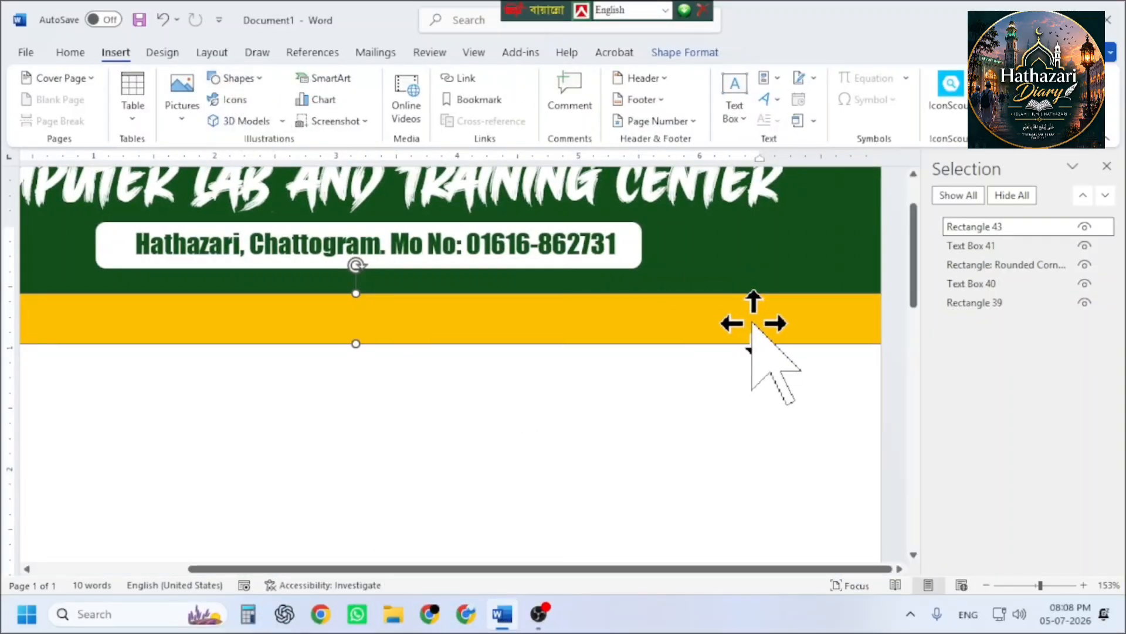
{"action": "left_click", "coordinate": [240, 79]}
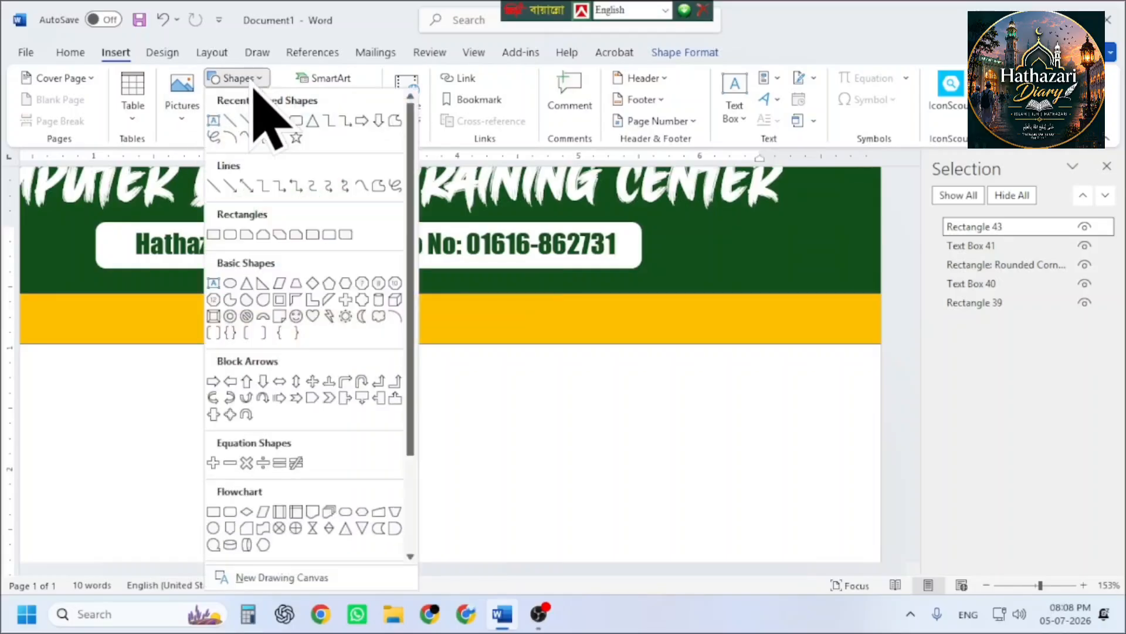
{"action": "left_click", "coordinate": [223, 135]}
{"action": "left_click_drag", "start_coordinate": [628, 309], "coordinate": [665, 431]}
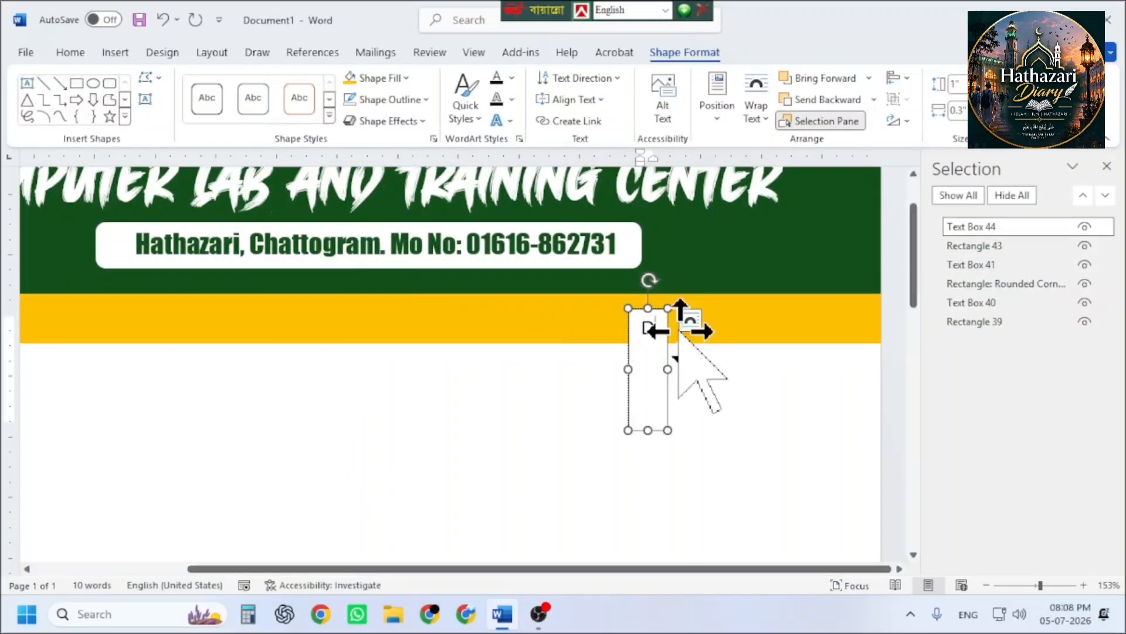
{"action": "type", "text": "Da"}
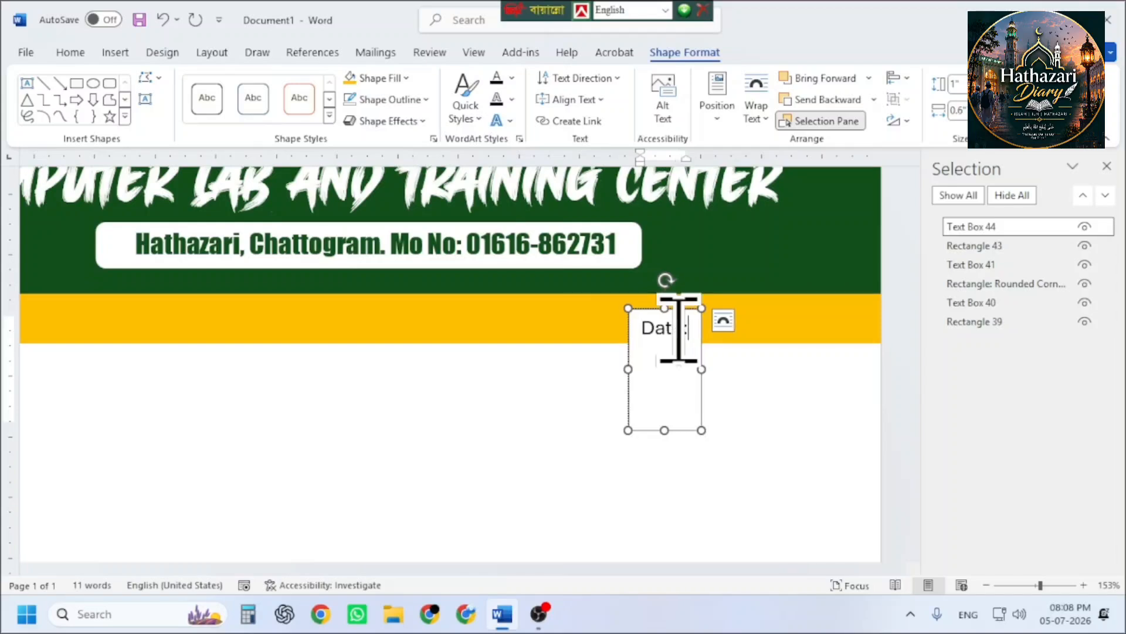
- Complete the "Date:" label and shorten its text box from the lower edge to fit the single line
{"action": "type", "text": "te:"}
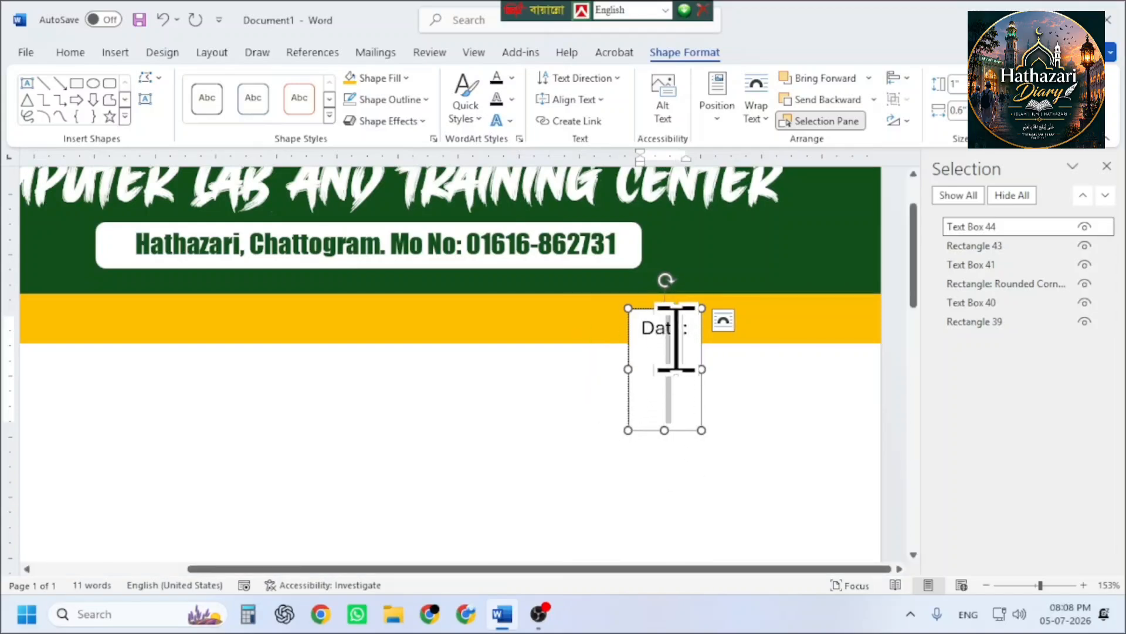
{"action": "left_click", "coordinate": [670, 430]}
{"action": "left_click_drag", "start_coordinate": [664, 430], "coordinate": [669, 350]}
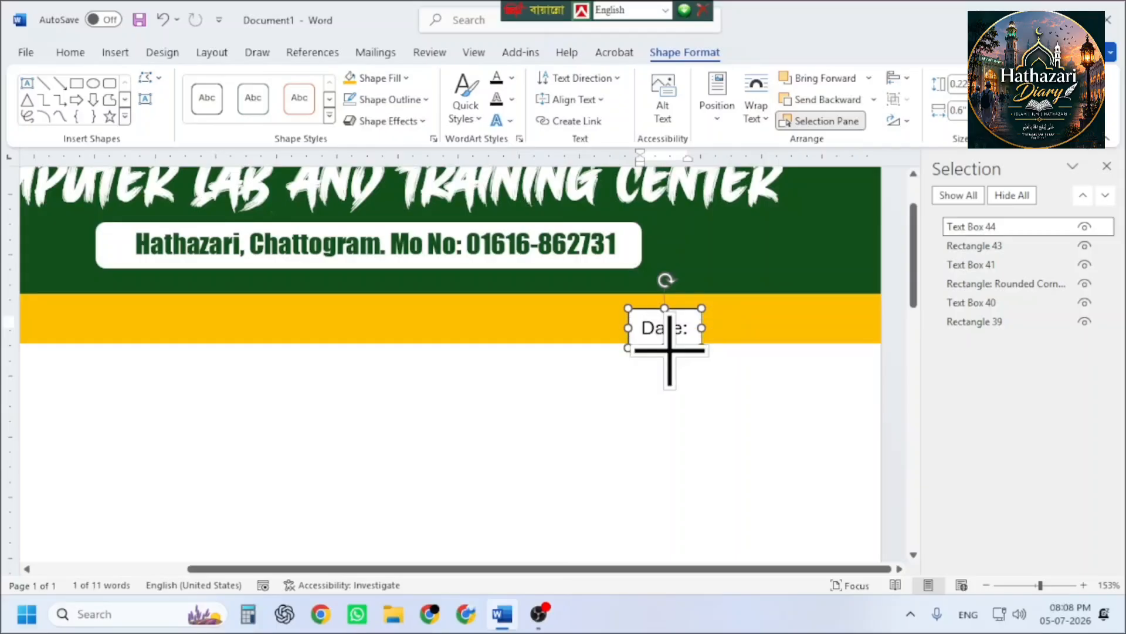
- Format the "Date:" label in Impact at size 16 and raise its text box into the golden strip
{"action": "left_click", "coordinate": [70, 53]}
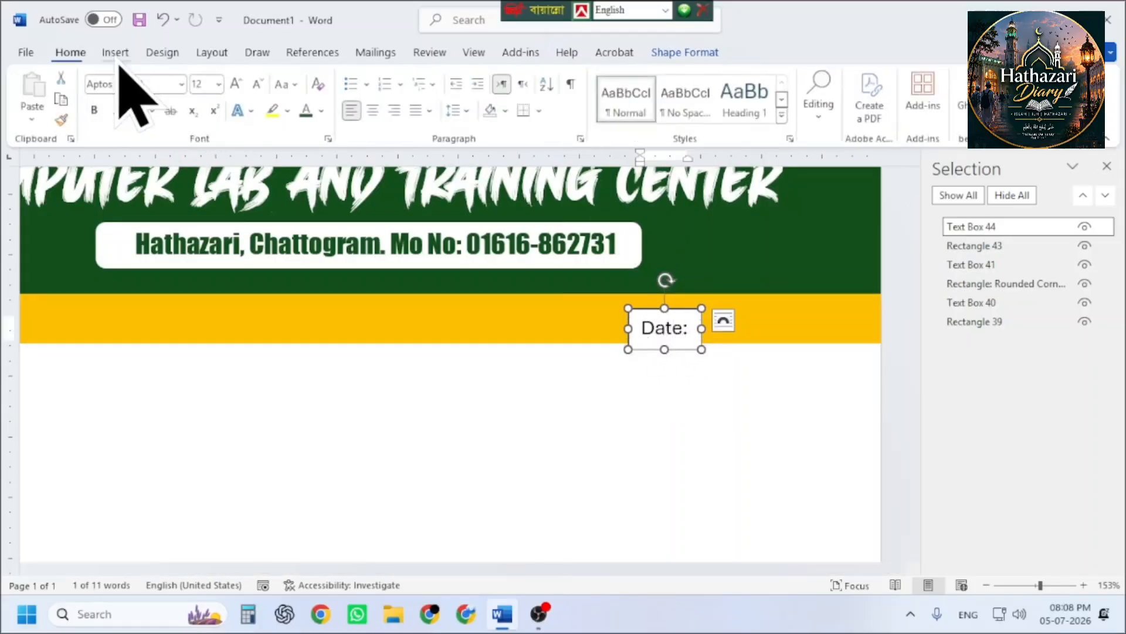
{"action": "left_click", "coordinate": [239, 86]}
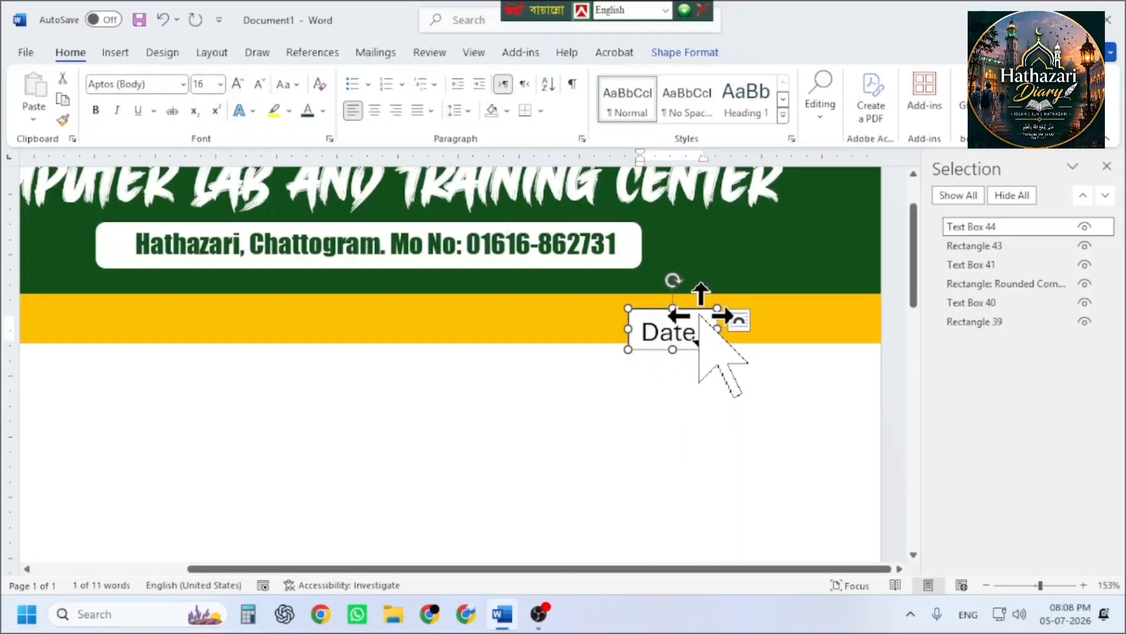
{"action": "left_click_drag", "start_coordinate": [696, 310], "coordinate": [695, 298]}
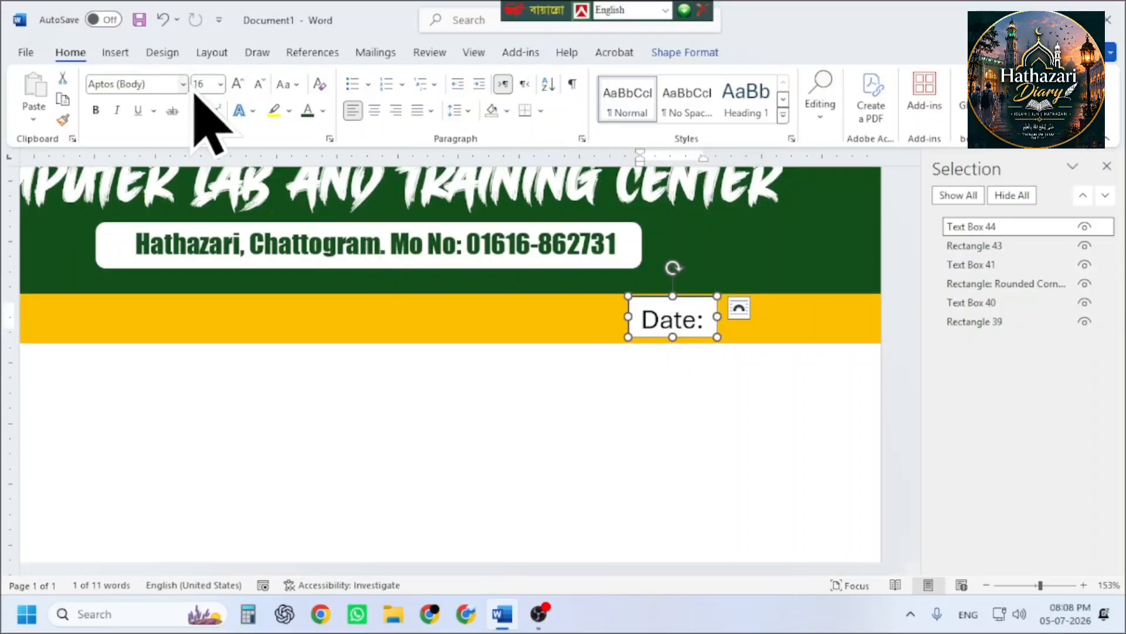
{"action": "left_click", "coordinate": [184, 85]}
{"action": "left_click", "coordinate": [141, 247]}
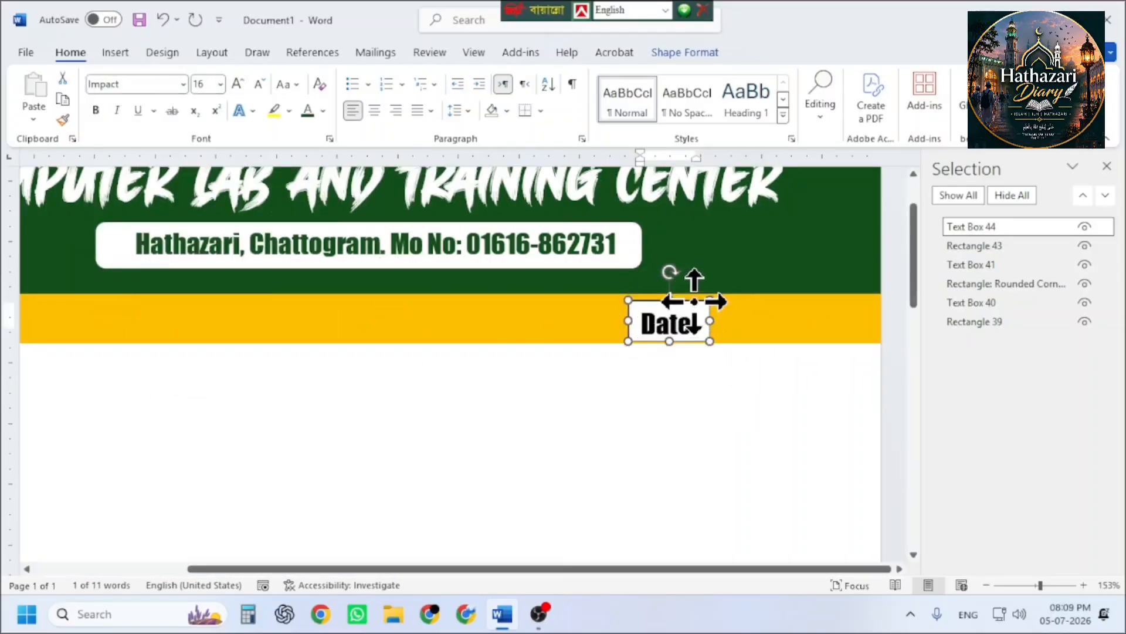
- Remove the fill and outline from the "Date:" text box
{"action": "left_click", "coordinate": [684, 54]}
{"action": "left_click", "coordinate": [387, 78]}
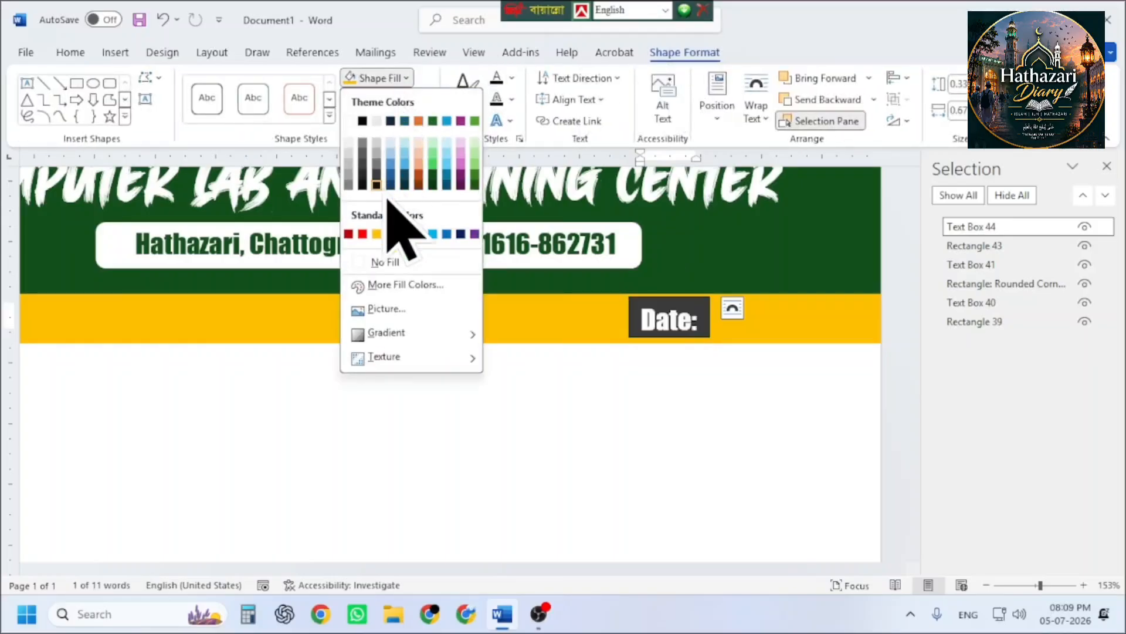
{"action": "left_click", "coordinate": [394, 264]}
{"action": "left_click", "coordinate": [390, 100]}
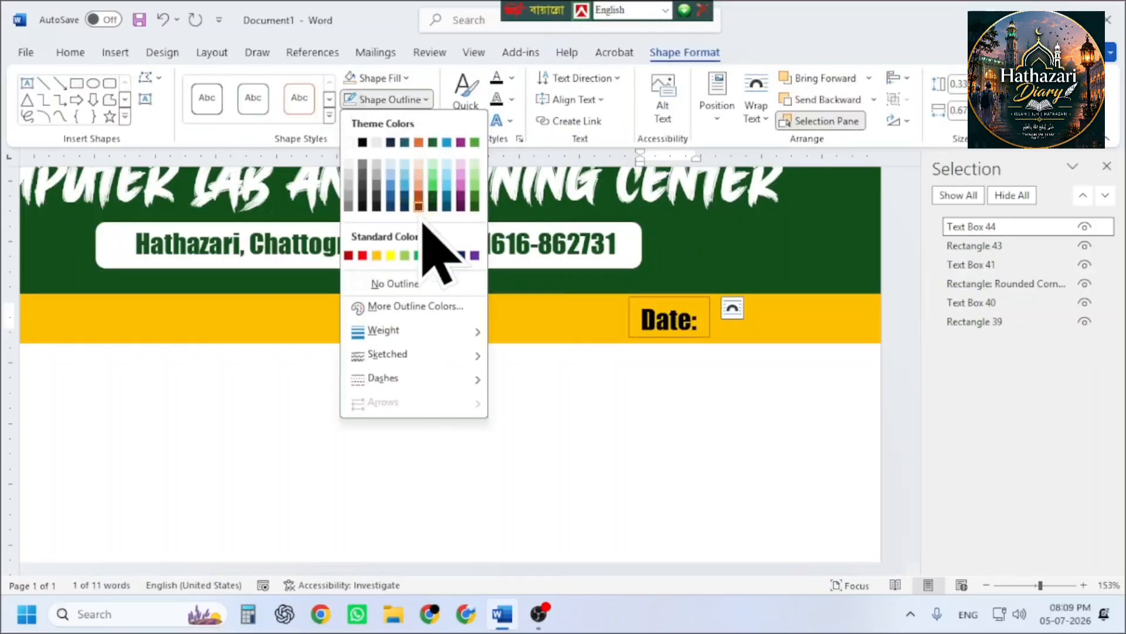
{"action": "left_click", "coordinate": [412, 293]}
- Shift the "Date:" text box slightly left along the golden strip
{"action": "scroll", "coordinate": [302, 314], "scroll_direction": "down", "scroll_amount": 7}
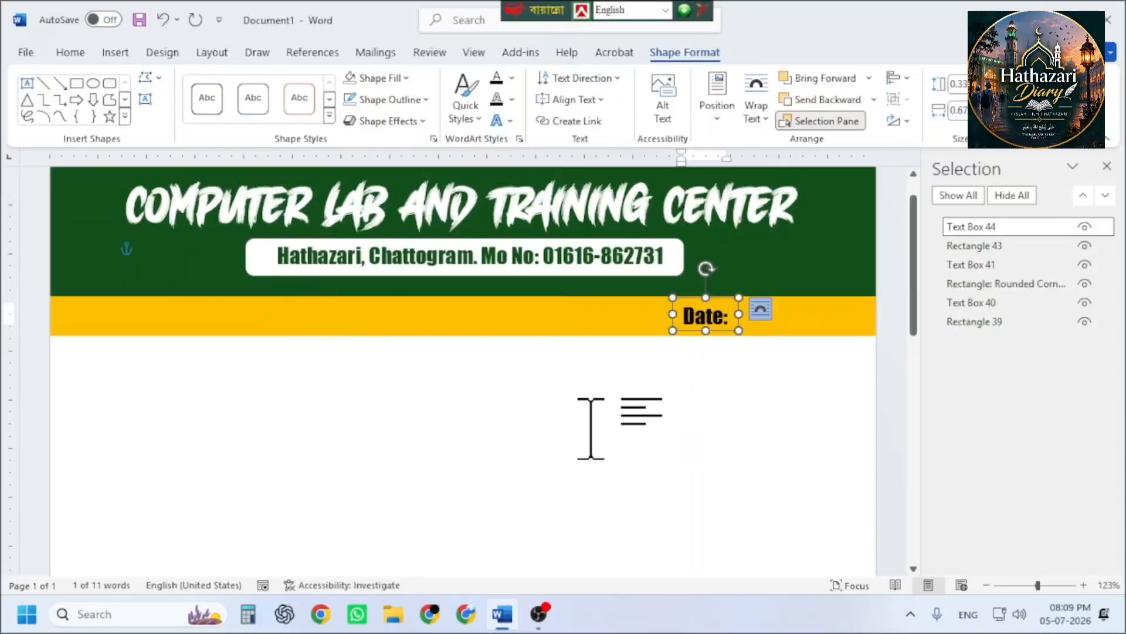
{"action": "scroll", "coordinate": [649, 301], "scroll_direction": "up", "scroll_amount": 3}
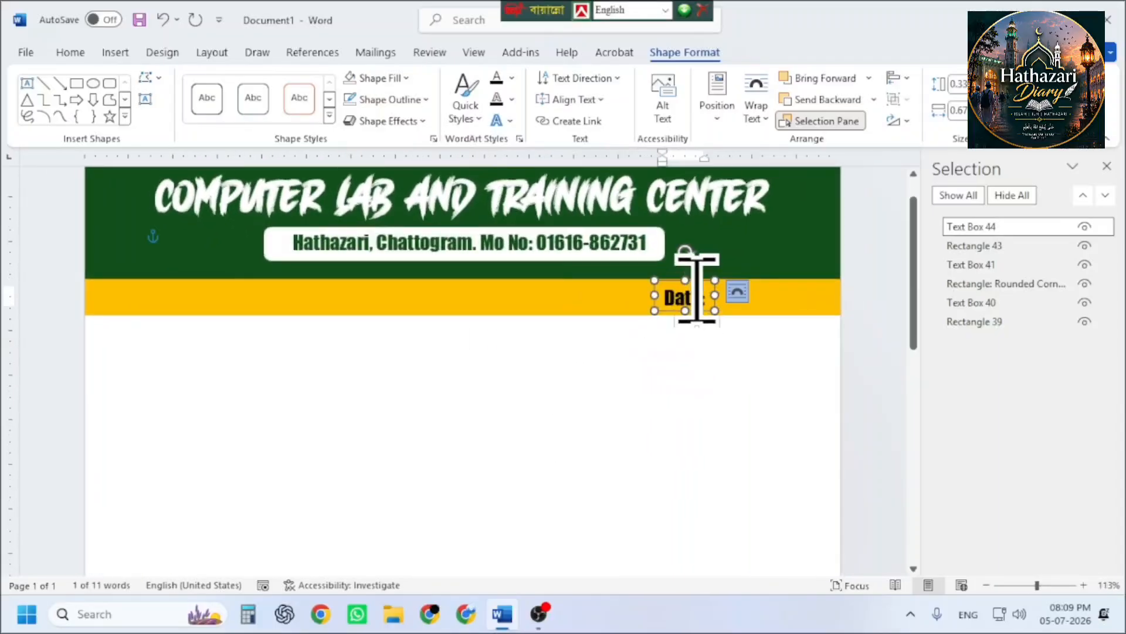
{"action": "left_click_drag", "start_coordinate": [703, 280], "coordinate": [693, 279]}
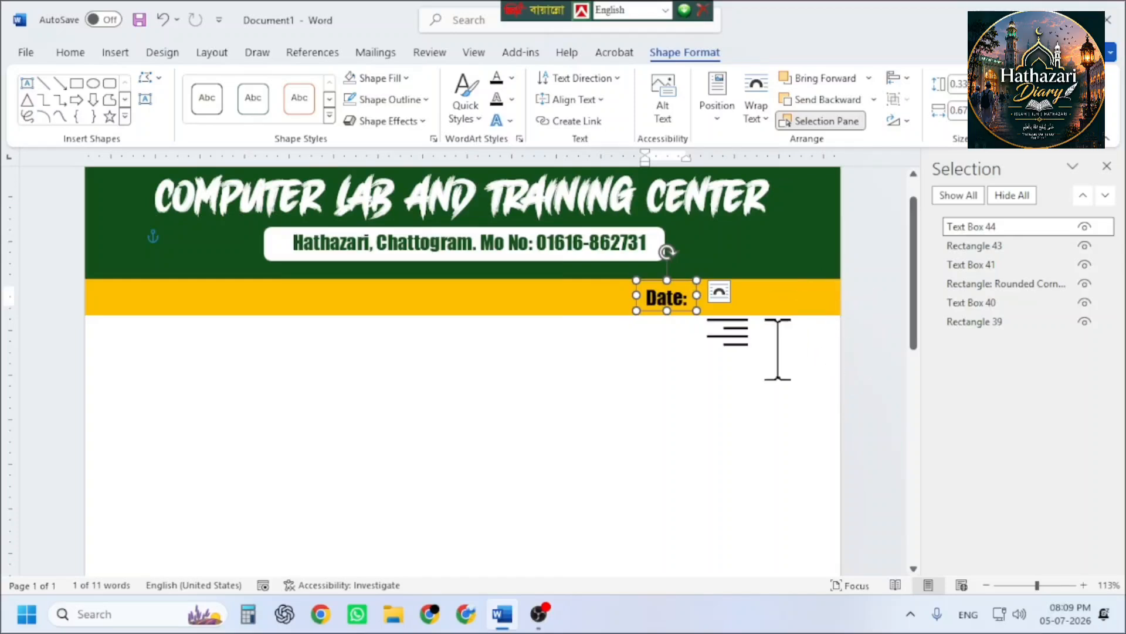
- Draw a small rectangle about 0.47 inches wide and 0.26 inches high on the golden strip, just right of the "Date:" label
{"action": "scroll", "coordinate": [482, 434], "scroll_direction": "up", "scroll_amount": 2}
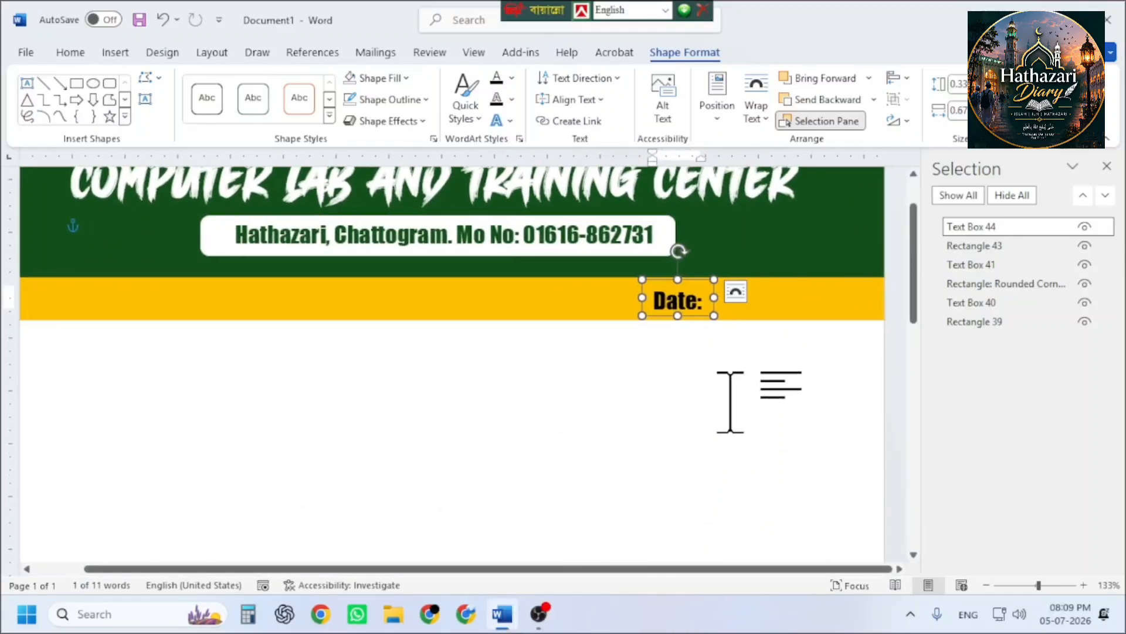
{"action": "left_click", "coordinate": [804, 378]}
{"action": "left_click", "coordinate": [116, 52]}
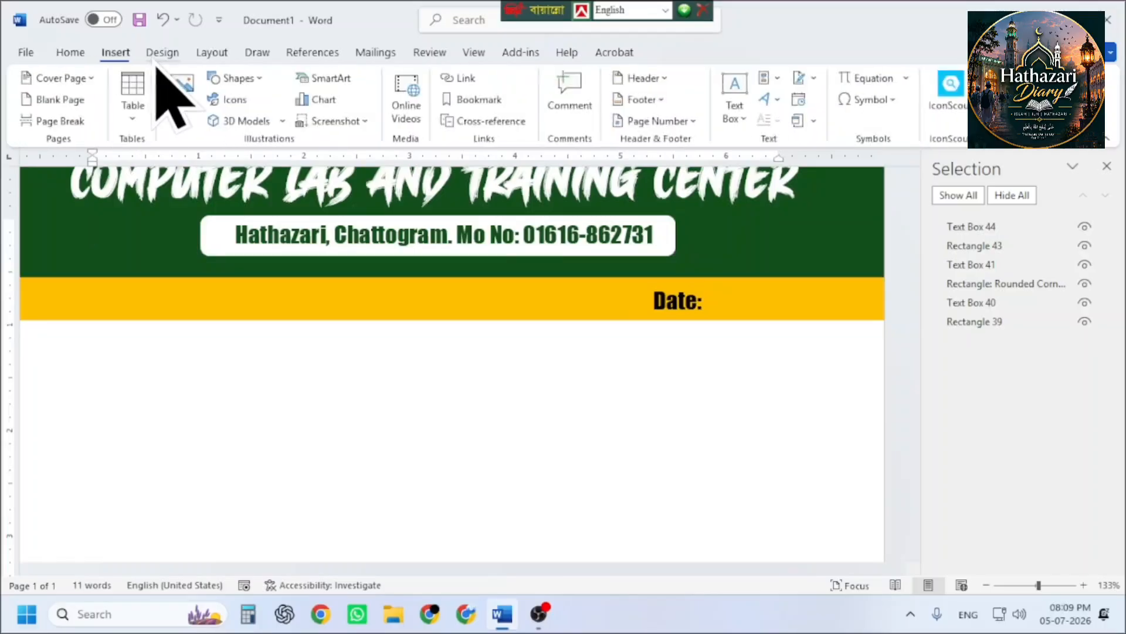
{"action": "left_click", "coordinate": [237, 78]}
{"action": "left_click", "coordinate": [263, 124]}
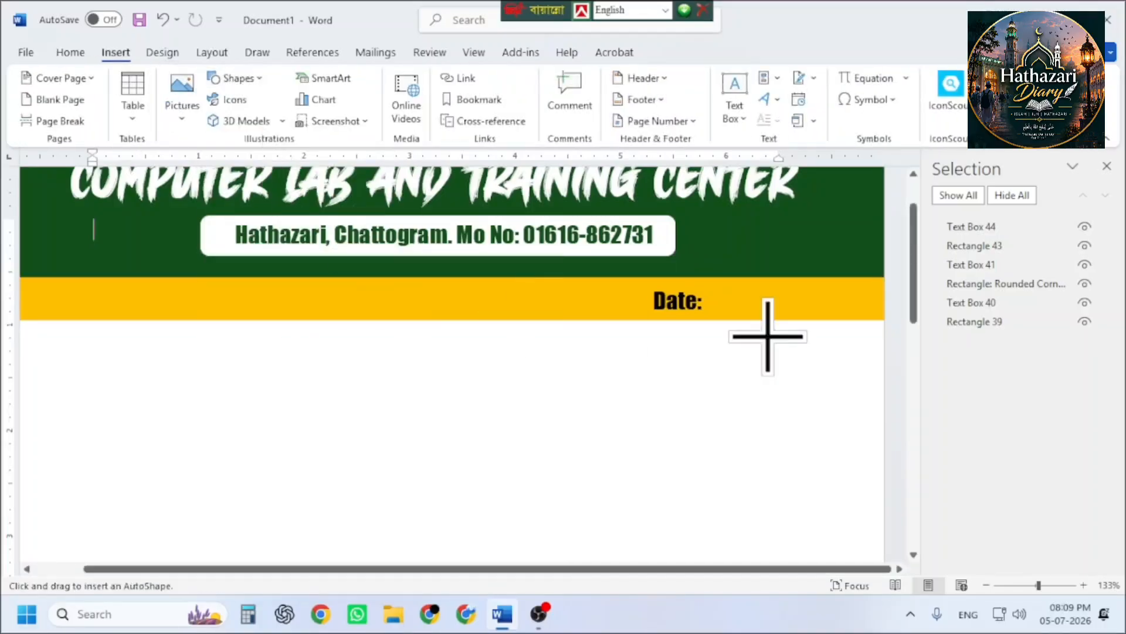
{"action": "mouse_move", "coordinate": [714, 287]}
{"action": "left_mouse_down"}
{"action": "mouse_move", "coordinate": [788, 315]}
{"action": "mouse_move", "coordinate": [762, 315]}
{"action": "left_mouse_up"}
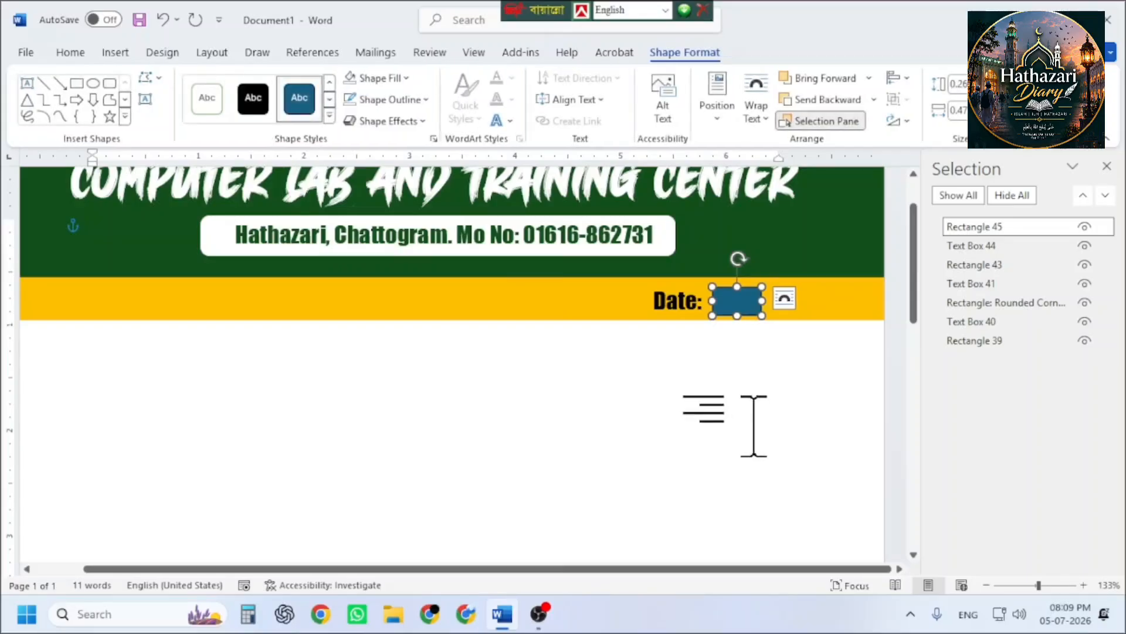
- Remove the small rectangle's fill and give it a black outline
{"action": "left_click", "coordinate": [384, 78]}
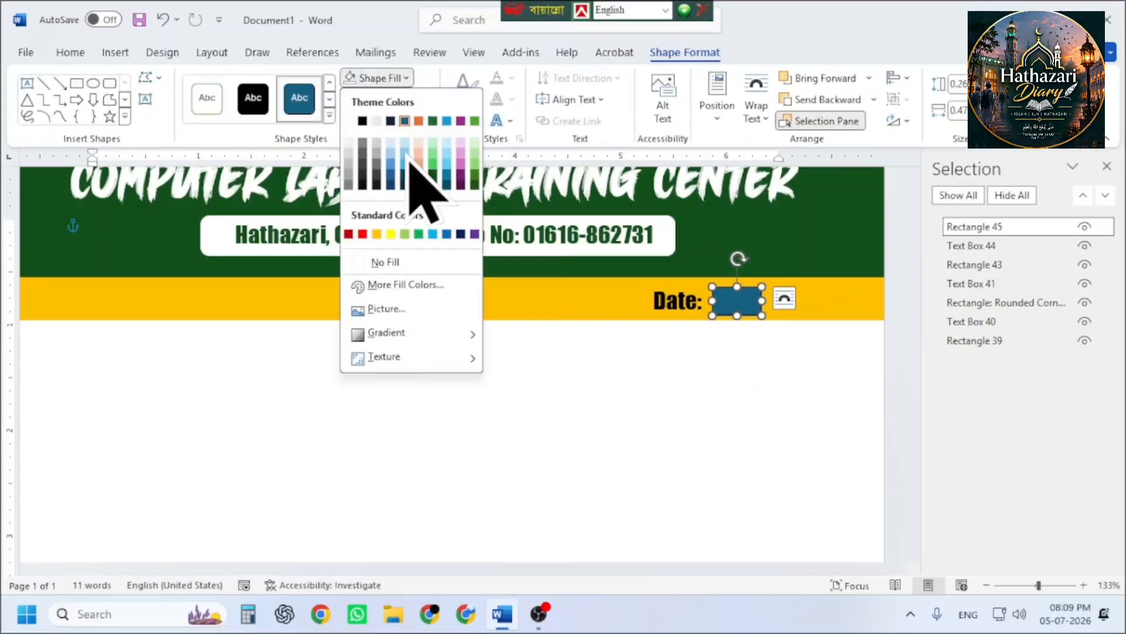
{"action": "left_click", "coordinate": [397, 264]}
{"action": "left_click", "coordinate": [389, 99]}
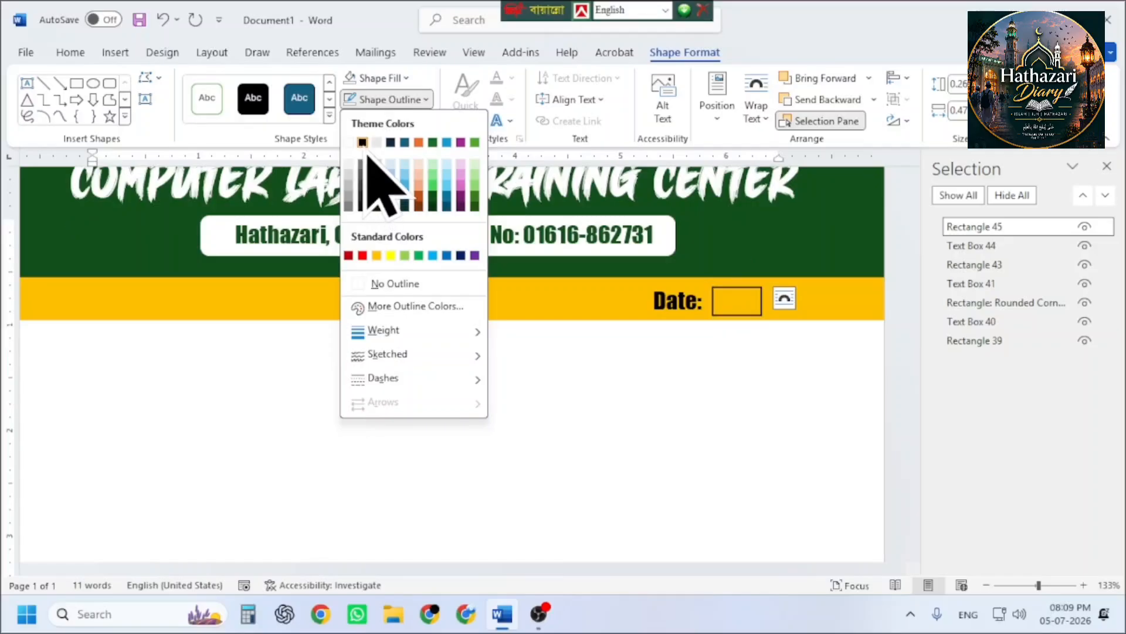
{"action": "left_click", "coordinate": [367, 157]}
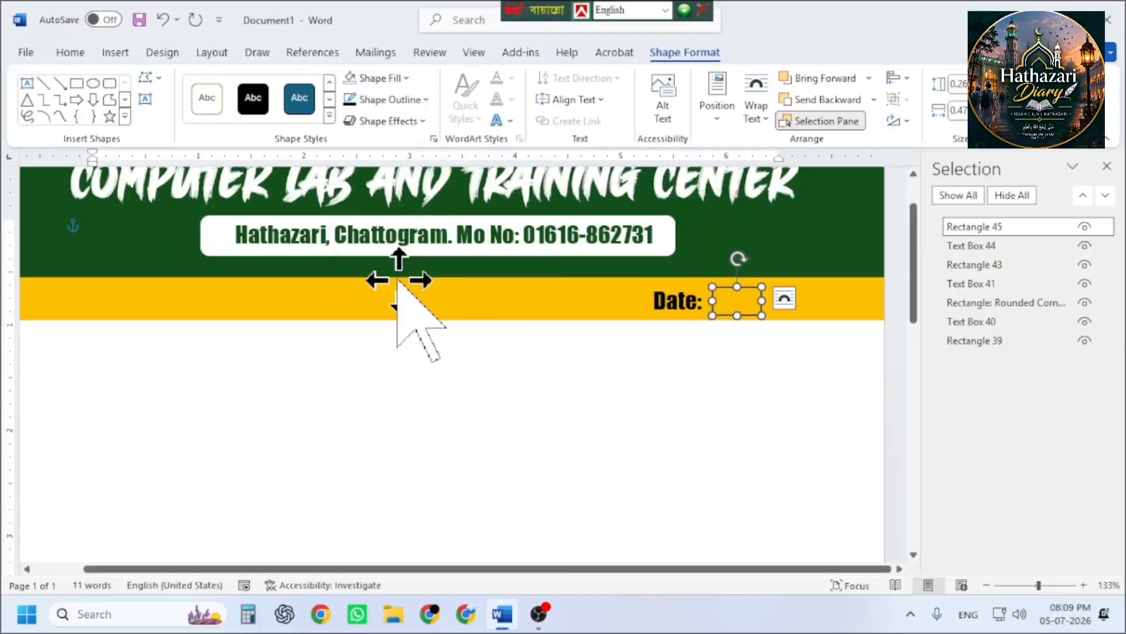
- Duplicate the empty date box directly to its right and nudge the copy level with the original
{"action": "scroll", "coordinate": [855, 317], "scroll_direction": "up", "scroll_amount": 7}
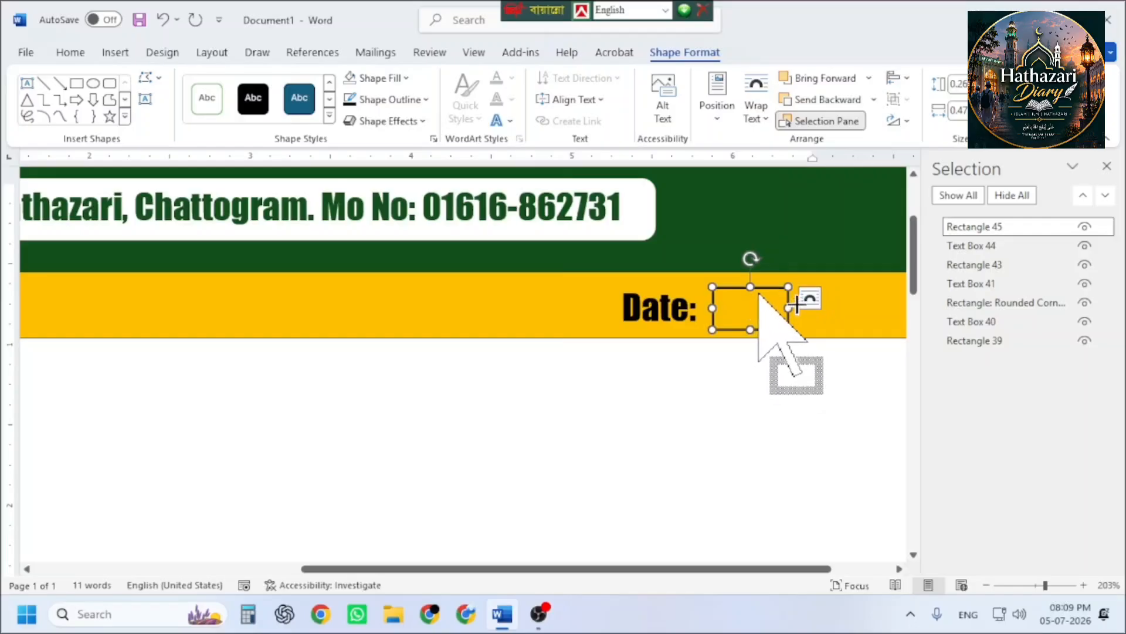
{"action": "left_click_drag", "start_coordinate": [761, 292], "coordinate": [809, 266]}
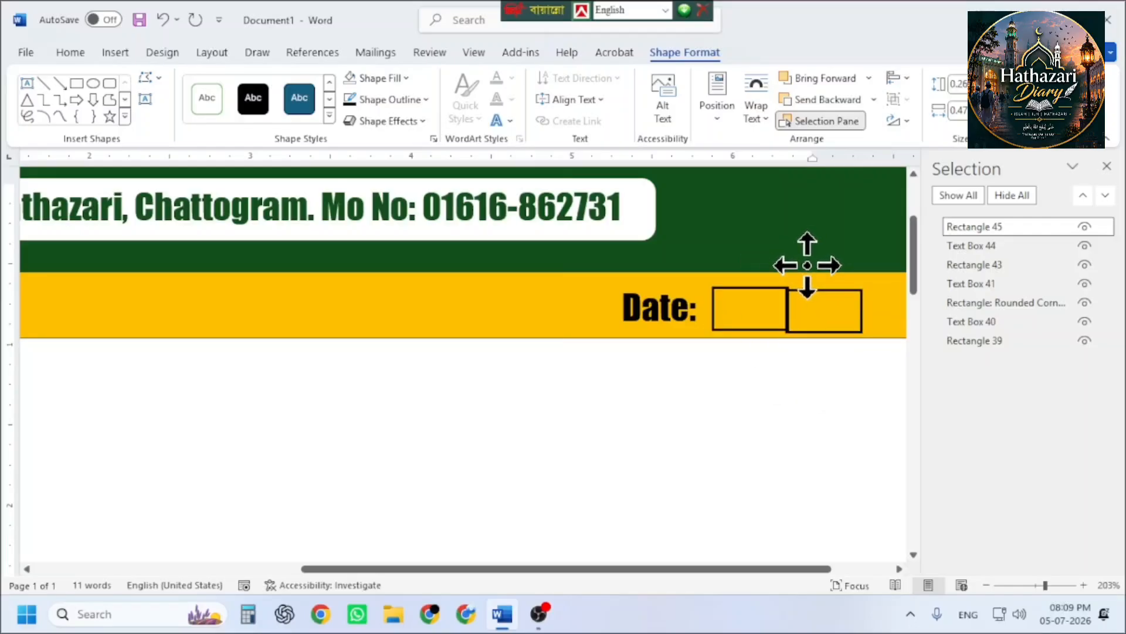
{"action": "left_click_drag", "start_coordinate": [808, 262], "coordinate": [810, 262]}
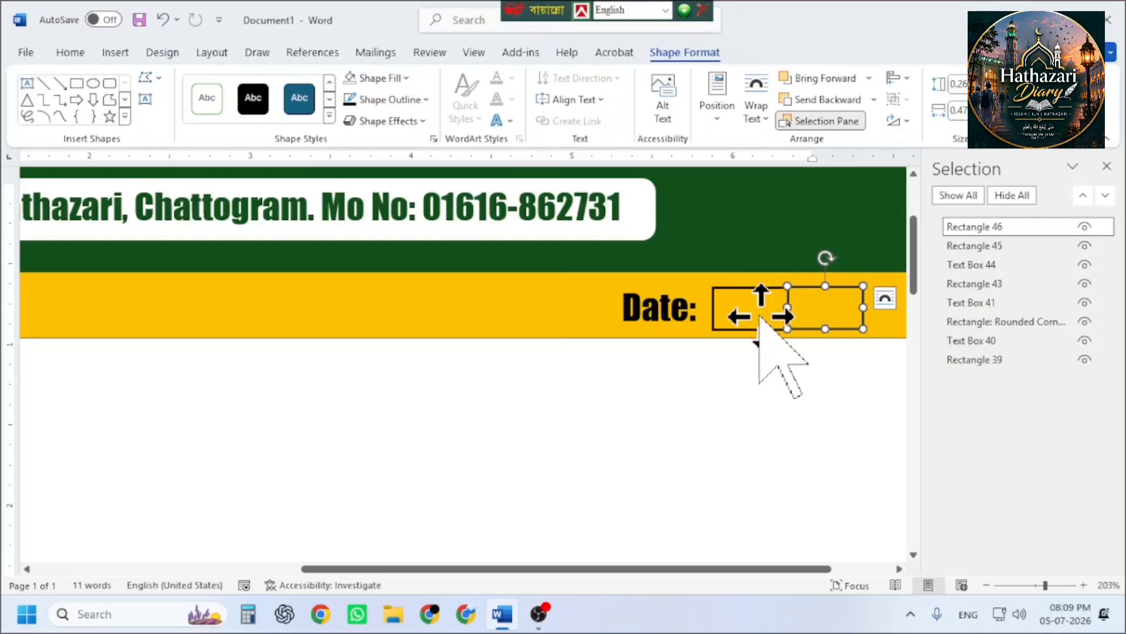
- Toggle the visibility of the golden strip and the copied date box to identify the stacked objects
{"action": "left_click", "coordinate": [832, 413]}
{"action": "left_click_drag", "start_coordinate": [394, 569], "coordinate": [555, 569]}
{"action": "left_click", "coordinate": [839, 289]}
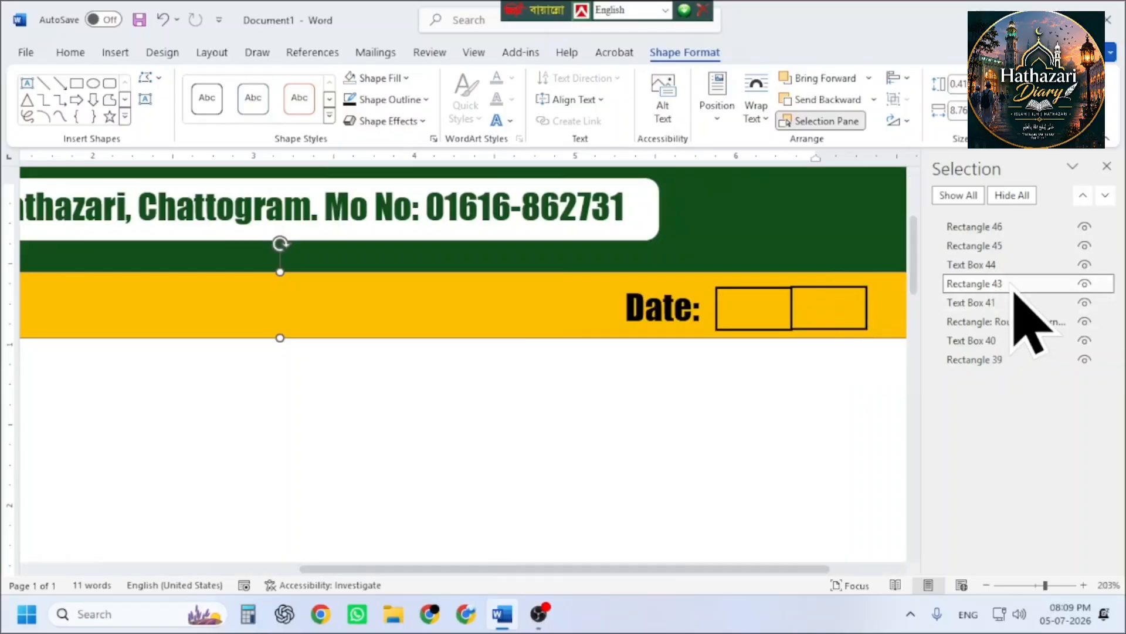
{"action": "left_click", "coordinate": [1085, 284]}
{"action": "left_click", "coordinate": [1086, 285]}
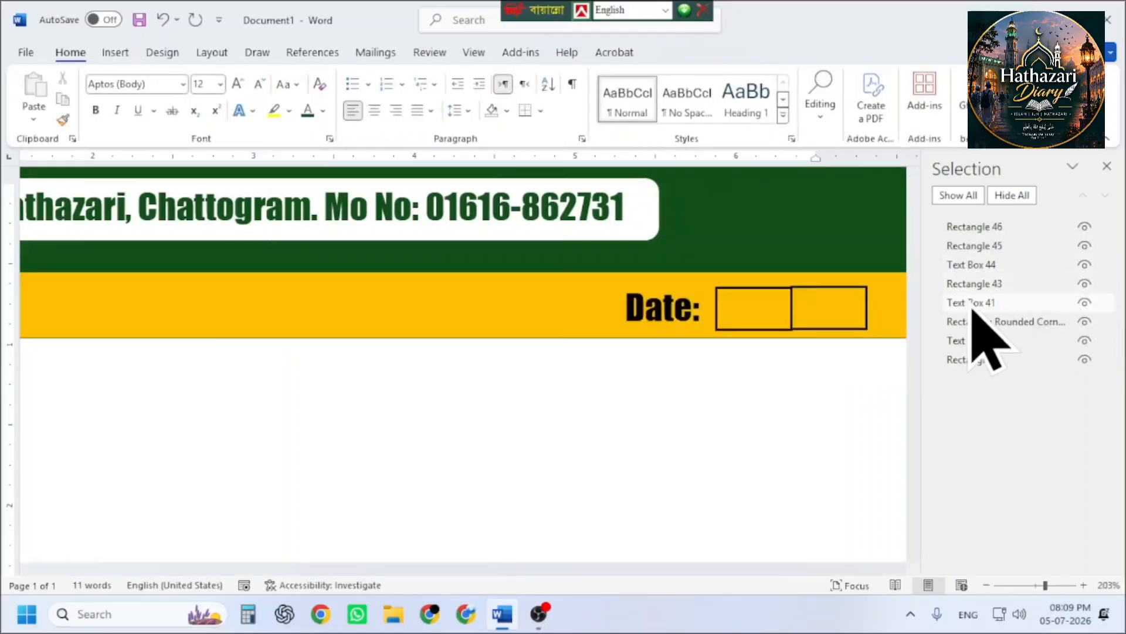
{"action": "left_click", "coordinate": [1085, 226]}
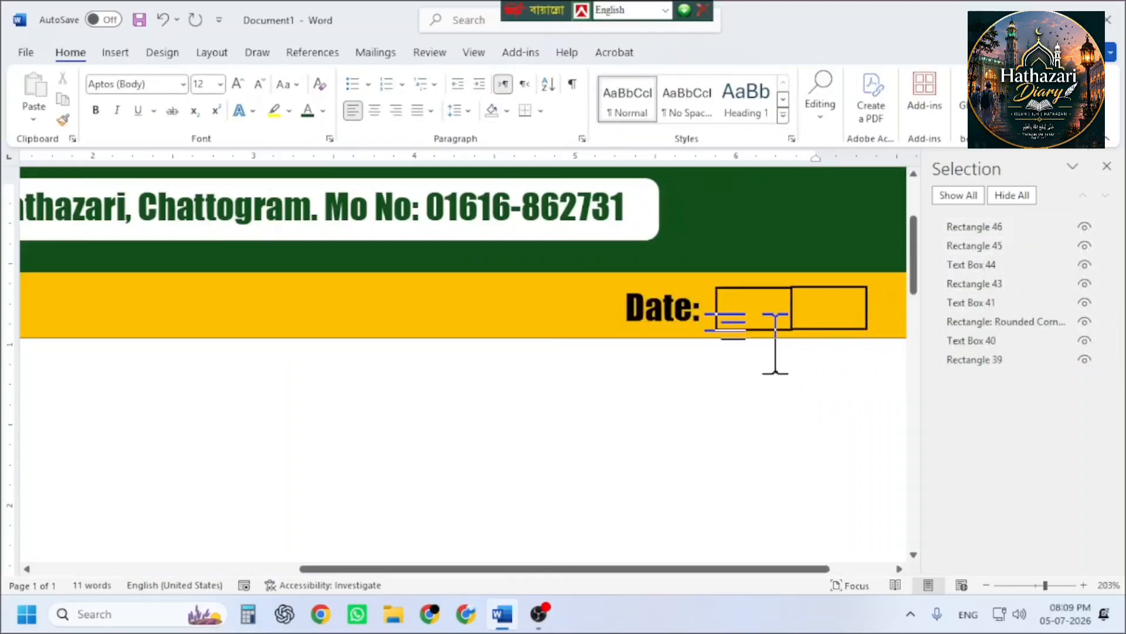
{"action": "left_click", "coordinate": [847, 336]}
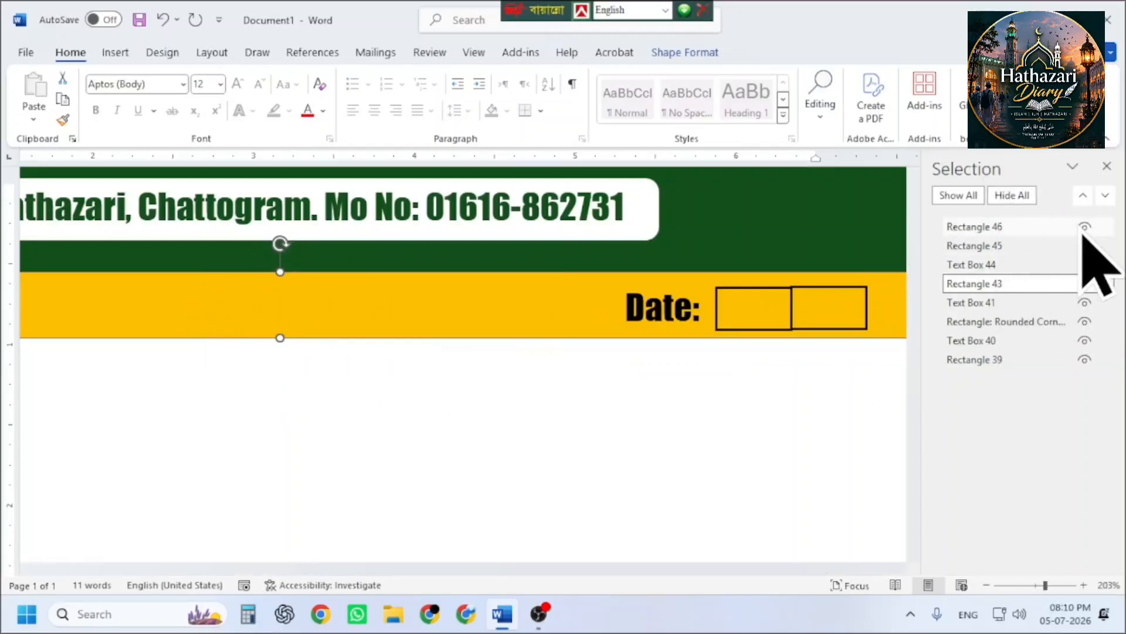
{"action": "left_click", "coordinate": [1086, 286]}
{"action": "left_click", "coordinate": [1086, 285]}
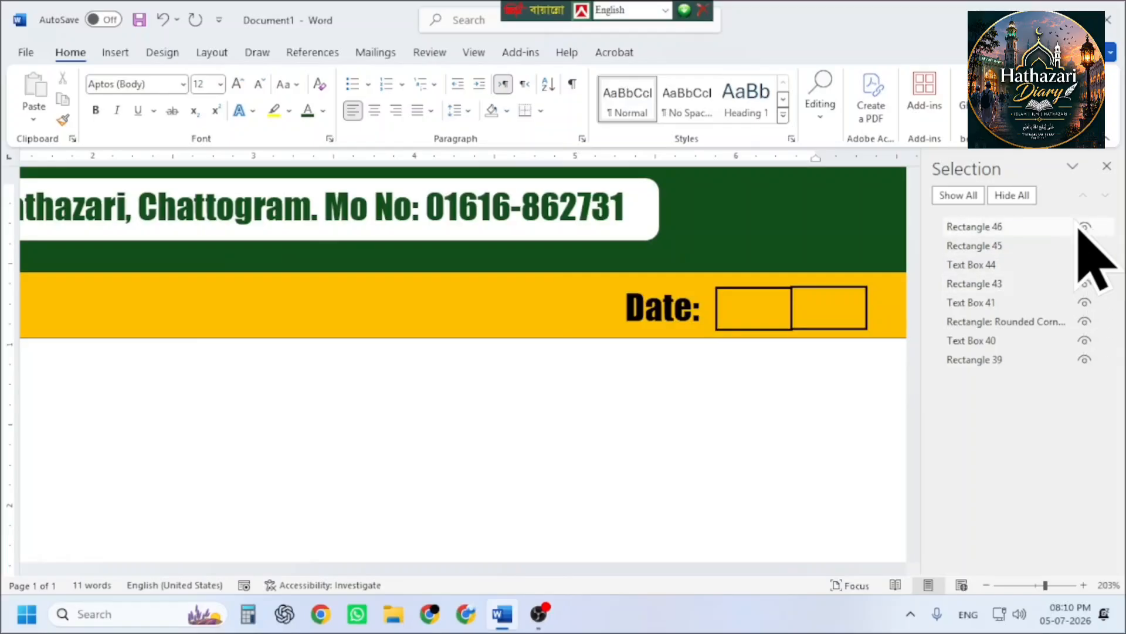
- Delete the copied date box and duplicate the original again directly to its right, with their edges touching and level
{"action": "left_click", "coordinate": [1032, 230]}
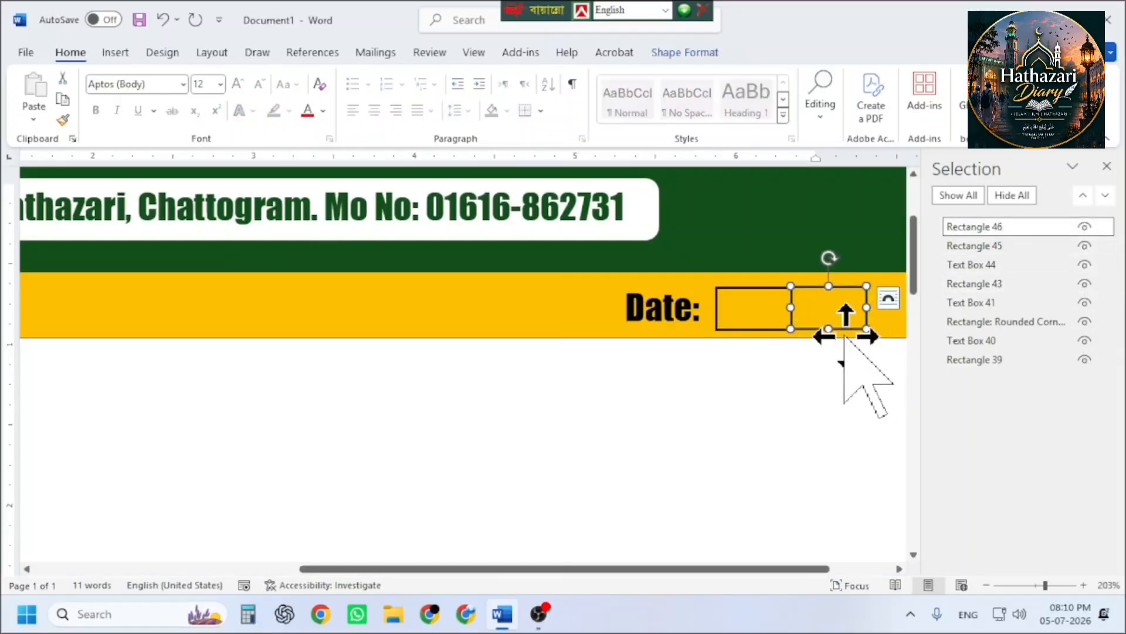
{"action": "key", "text": "Delete"}
{"action": "left_click", "coordinate": [790, 312]}
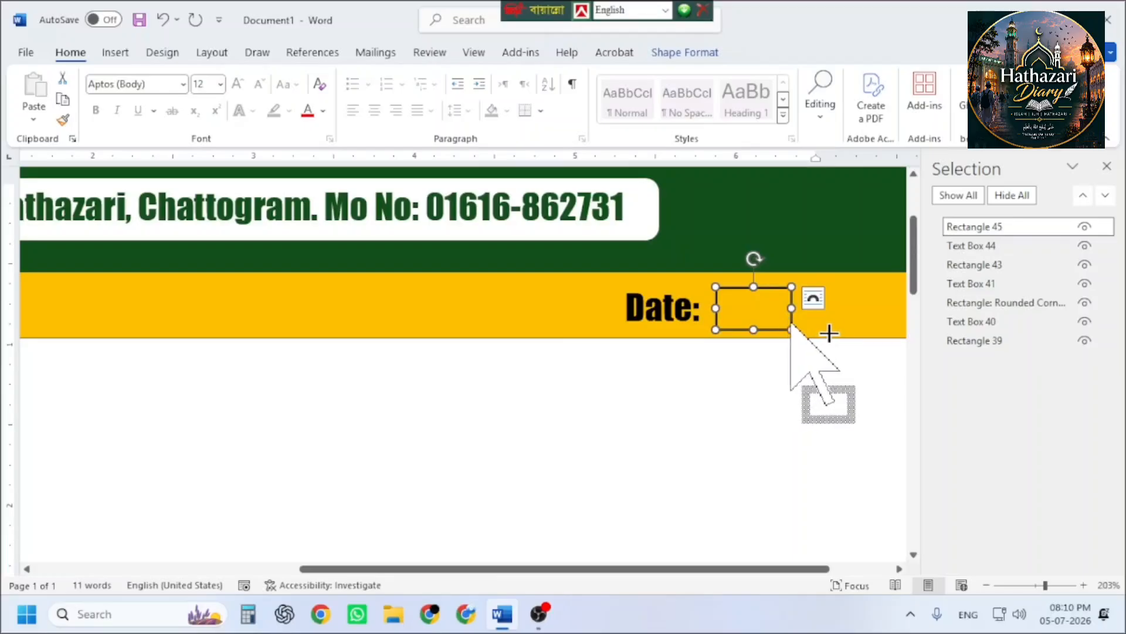
{"action": "left_click_drag", "start_coordinate": [790, 322], "coordinate": [855, 317]}
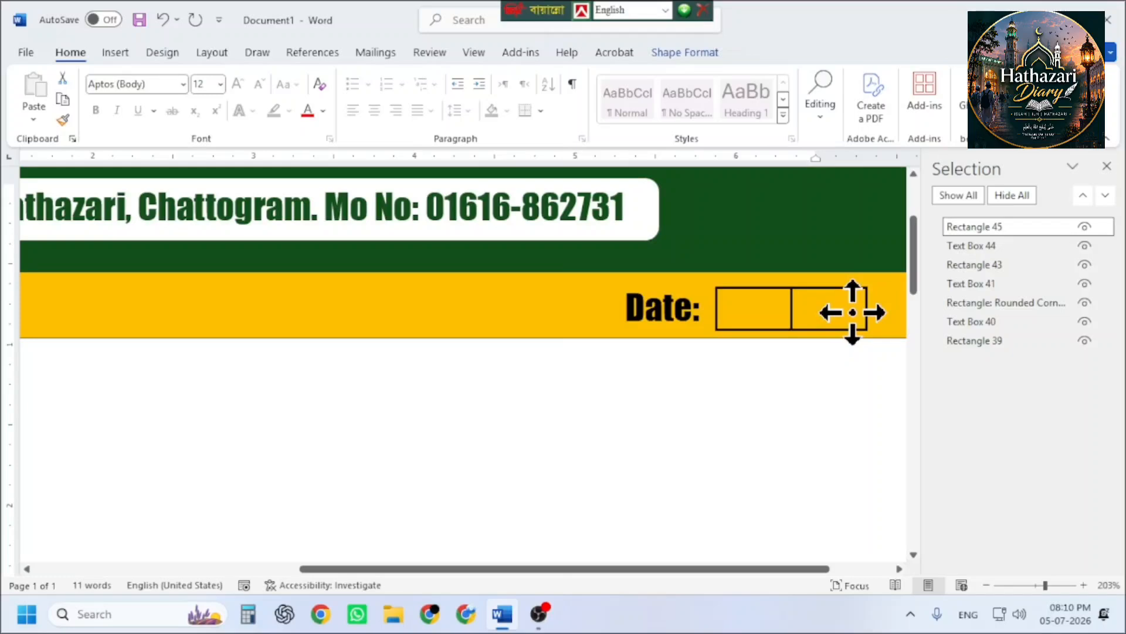
{"action": "left_click_drag", "start_coordinate": [853, 312], "coordinate": [853, 315]}
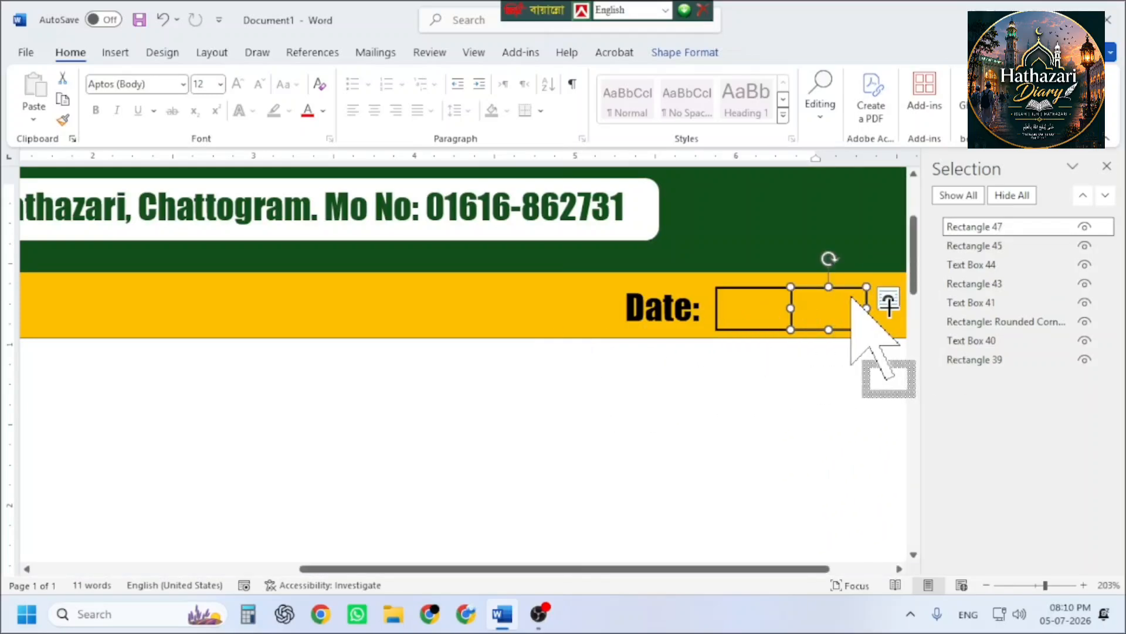
- Try to copy another date box to the right, and undo the stray duplicate of the golden strip
{"action": "left_click_drag", "start_coordinate": [637, 570], "coordinate": [820, 549]}
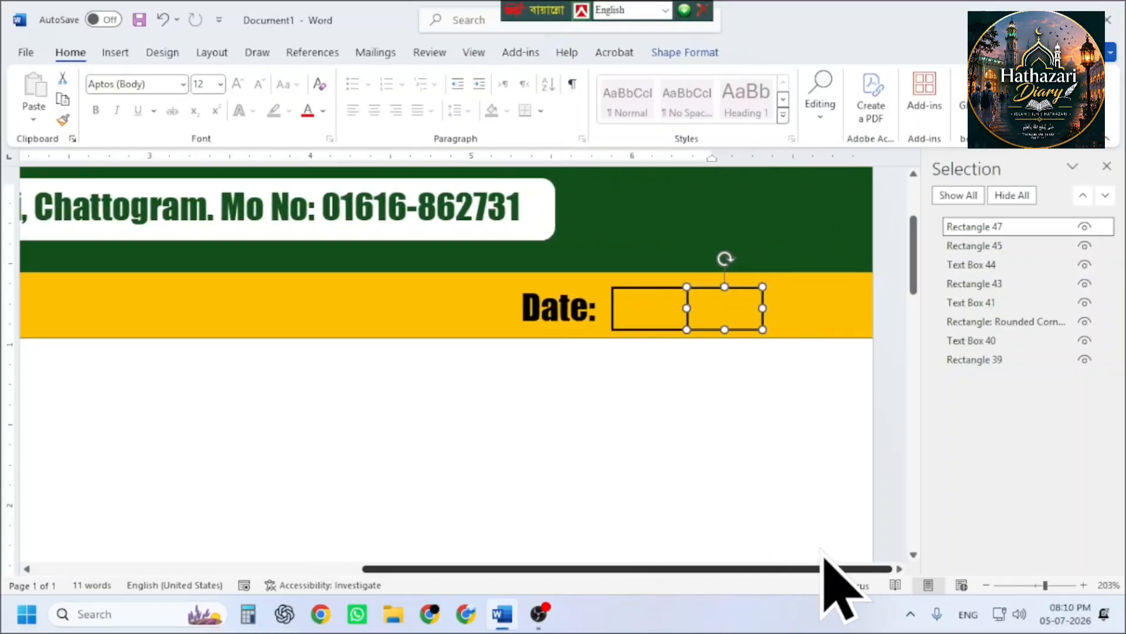
{"action": "left_click_drag", "start_coordinate": [762, 306], "coordinate": [775, 335]}
{"action": "key", "text": "Delete"}
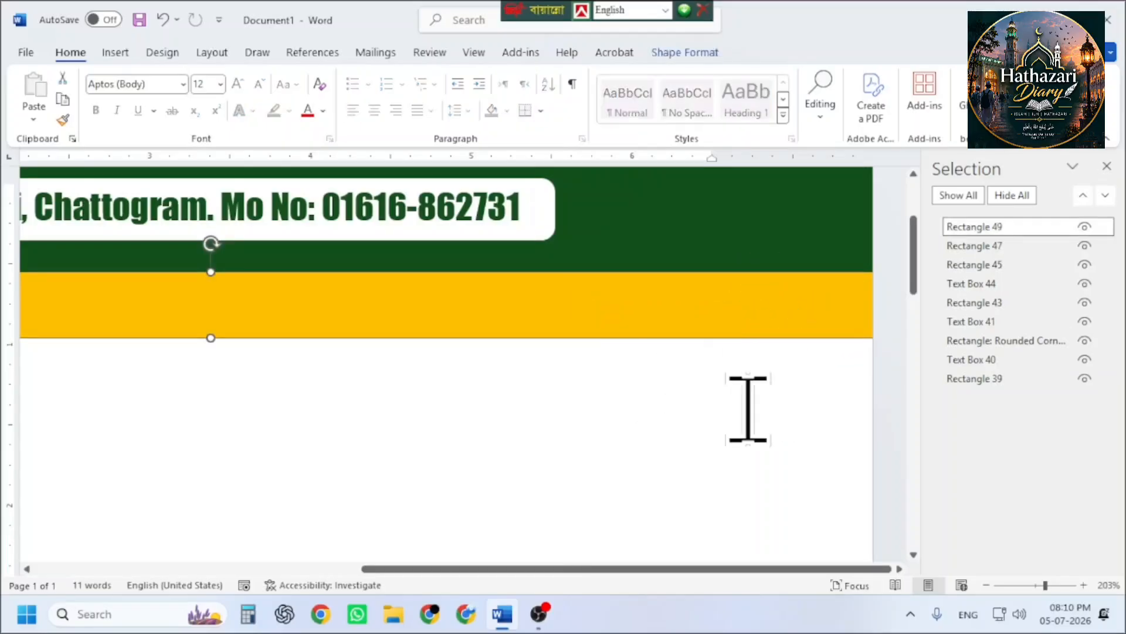
{"action": "scroll", "coordinate": [747, 407], "scroll_direction": "down", "scroll_amount": 11}
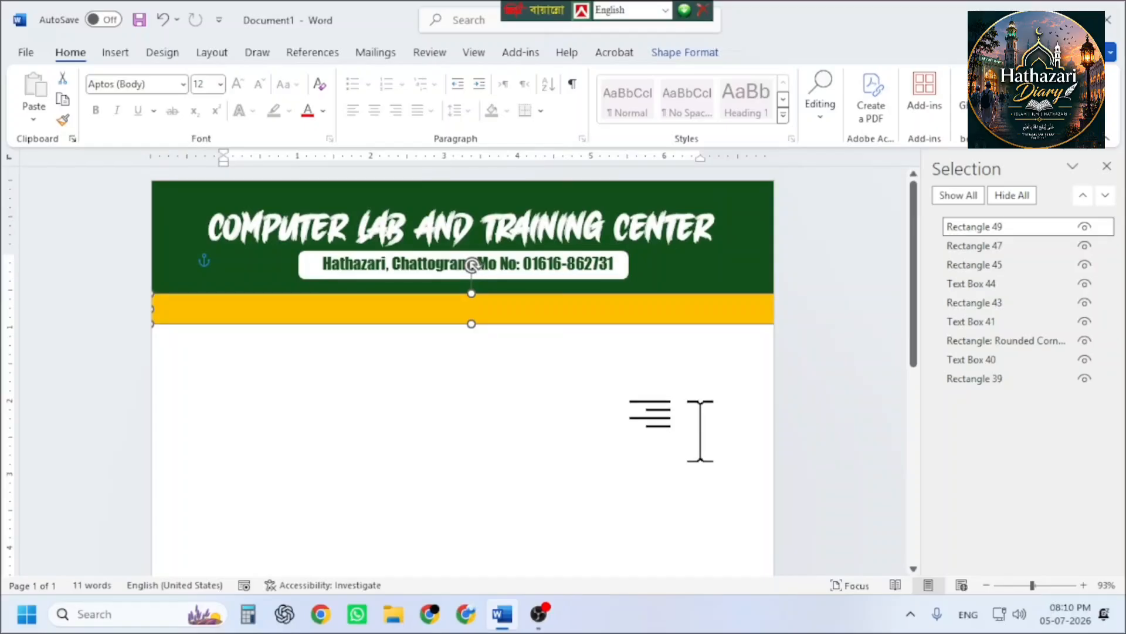
{"action": "key", "text": "ctrl+z"}
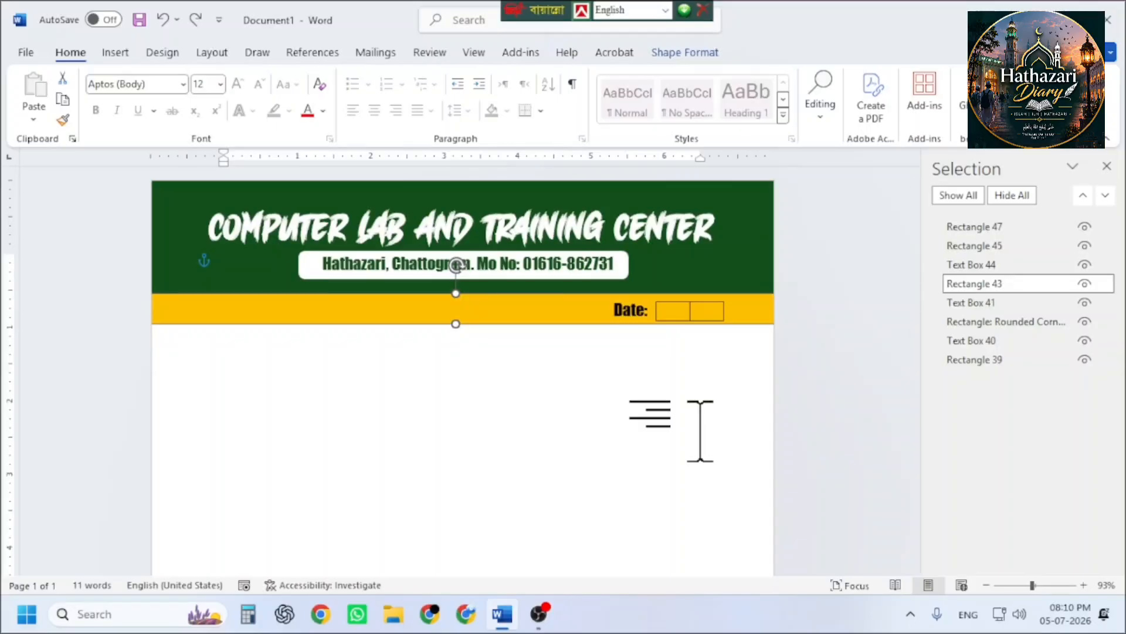
{"action": "left_click", "coordinate": [619, 367]}
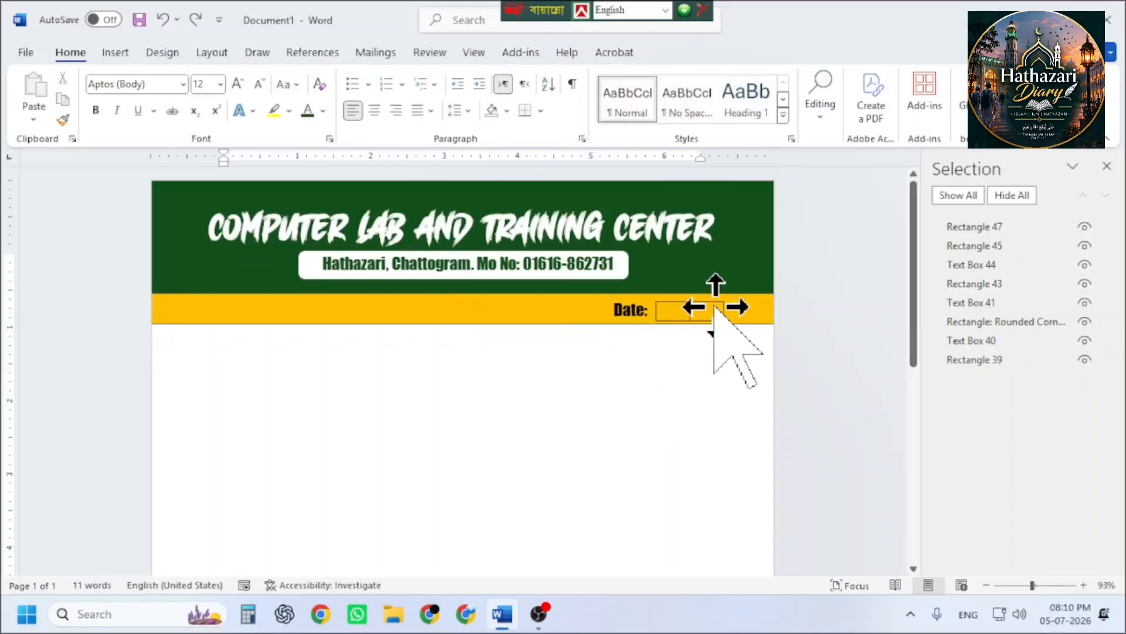
- Try to duplicate the second date box to its right, and delete the misplaced copies
{"action": "left_click", "coordinate": [714, 309]}
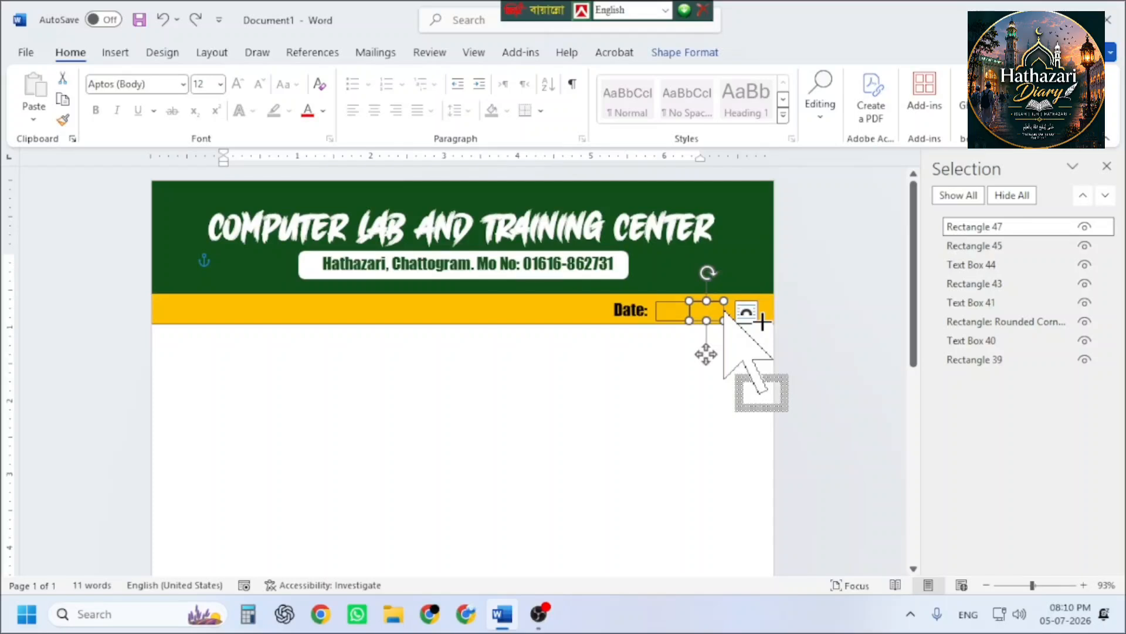
{"action": "left_click_drag", "start_coordinate": [725, 313], "coordinate": [742, 310]}
{"action": "scroll", "coordinate": [743, 298], "scroll_direction": "up", "scroll_amount": 4}
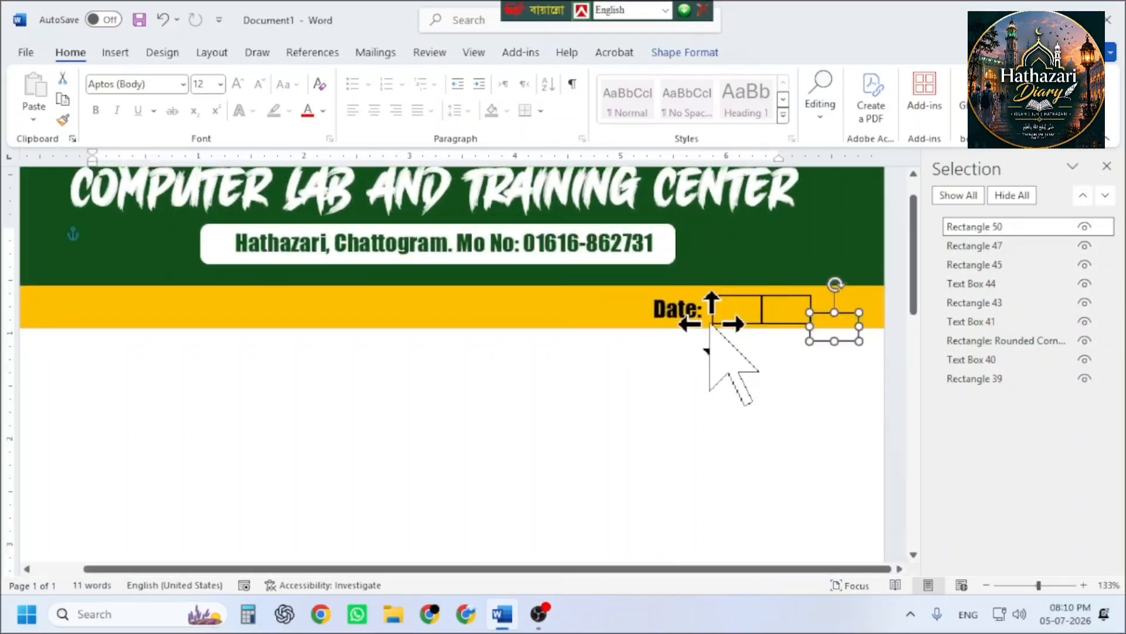
{"action": "key", "text": "Delete"}
{"action": "left_click", "coordinate": [809, 309]}
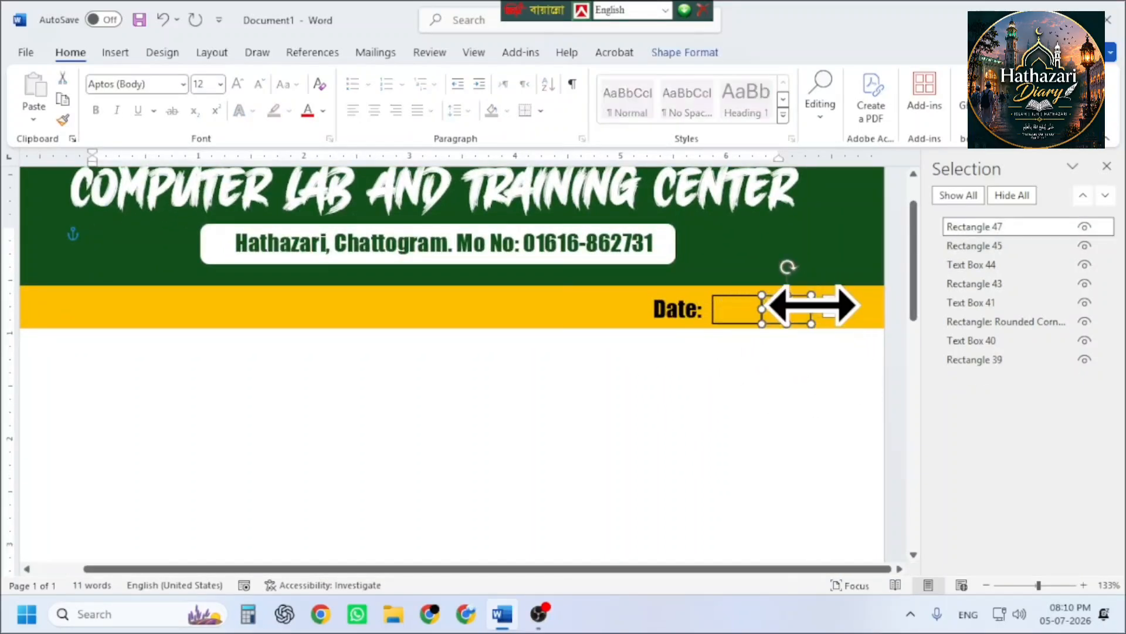
{"action": "left_click_drag", "start_coordinate": [786, 309], "coordinate": [827, 326]}
{"action": "key", "text": "Delete"}
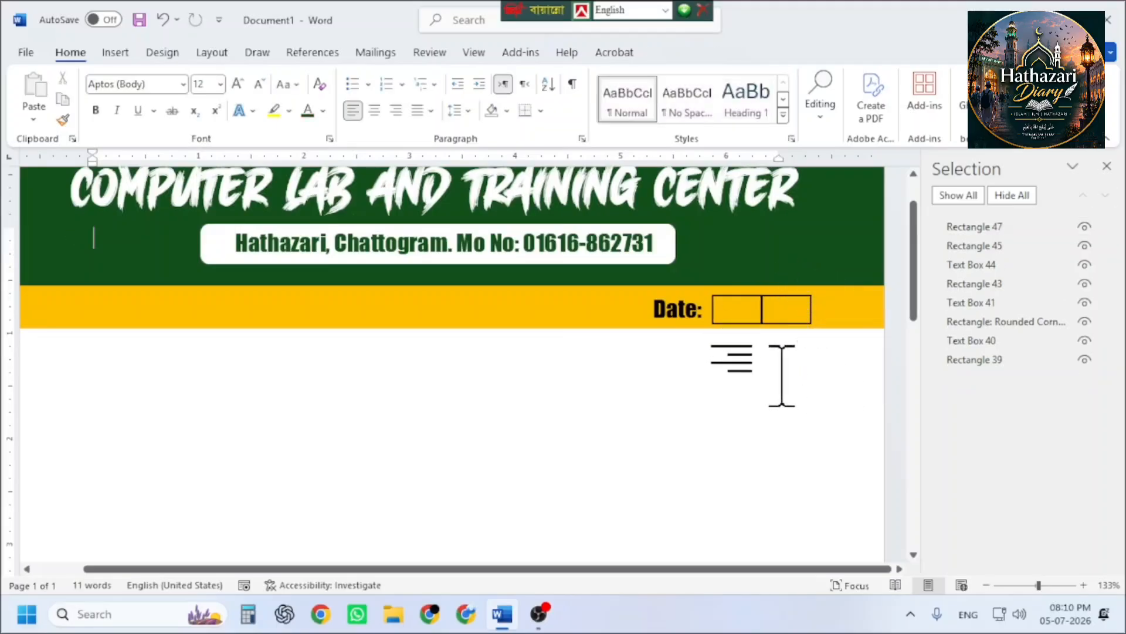
- Duplicate the second date box directly to its right and nudge the copy up level with the other boxes
{"action": "left_click", "coordinate": [810, 310]}
{"action": "scroll", "coordinate": [794, 372], "scroll_direction": "up", "scroll_amount": 9}
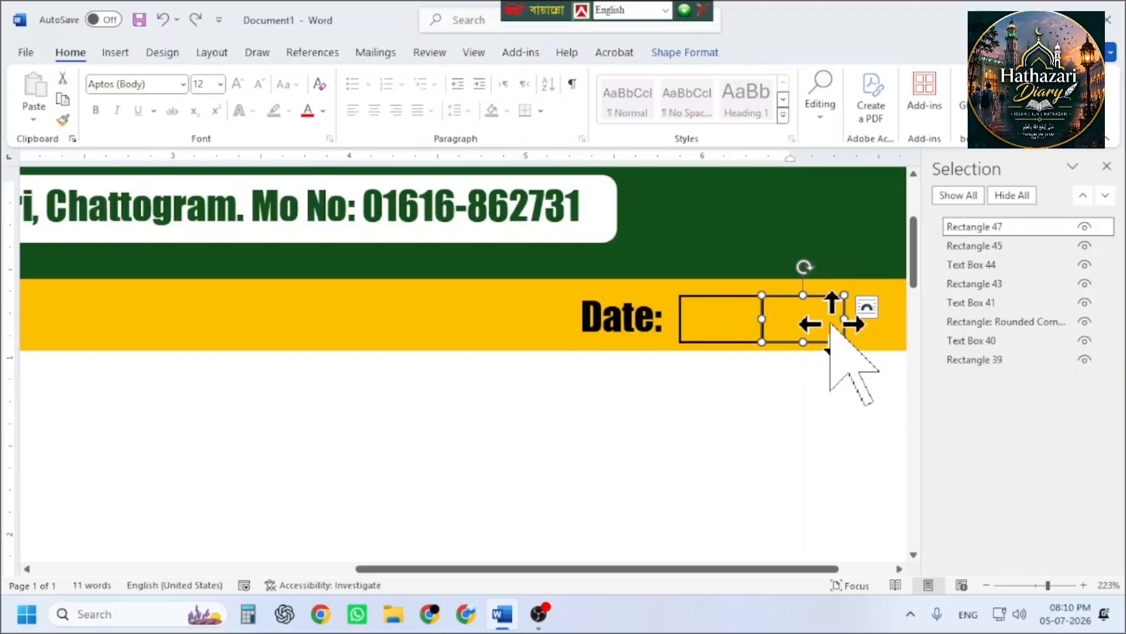
{"action": "left_click_drag", "start_coordinate": [819, 293], "coordinate": [868, 295]}
{"action": "scroll", "coordinate": [460, 374], "scroll_direction": "down", "scroll_amount": 5}
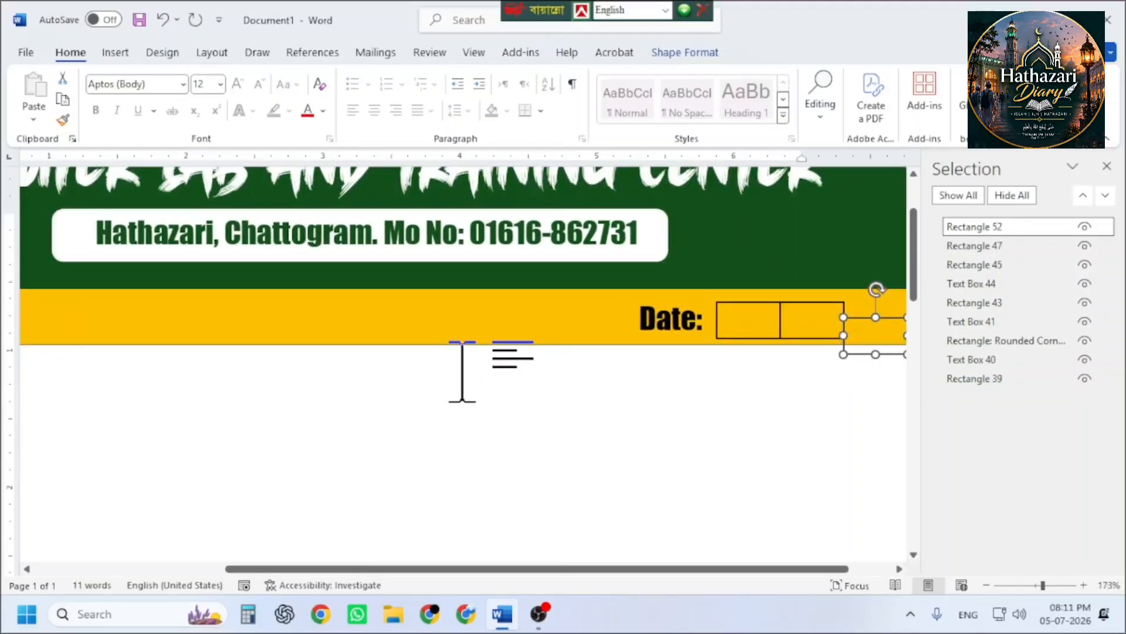
{"action": "key", "text": "ctrl+Up"}
{"action": "key", "text": "ctrl+Up"}
{"action": "key", "text": "ctrl+Up"}
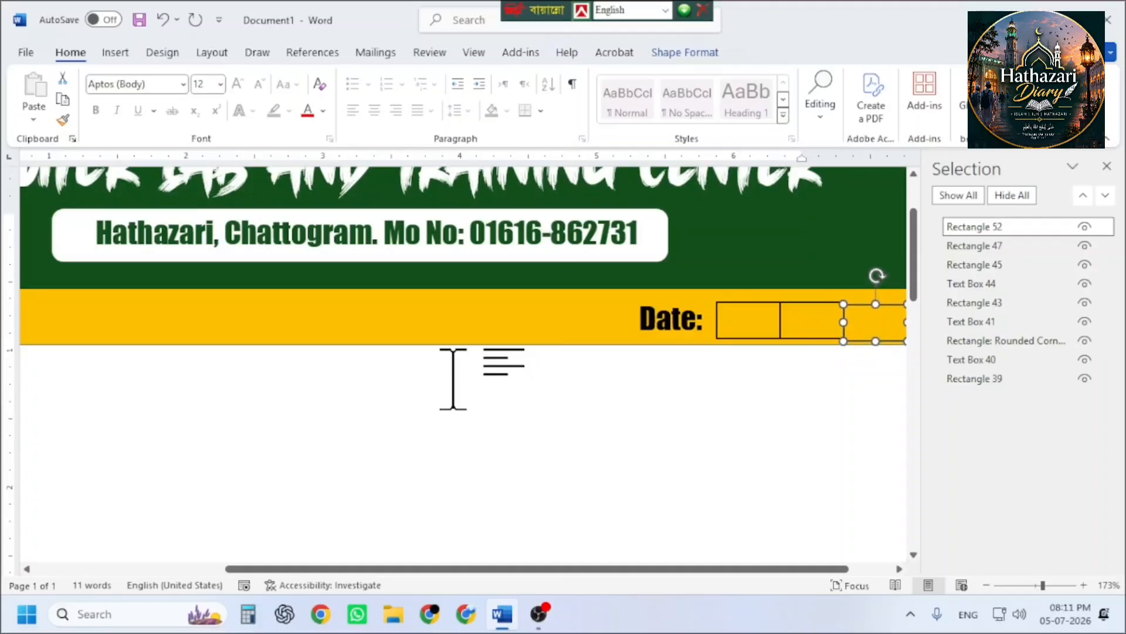
{"action": "key", "text": "ctrl+Up"}
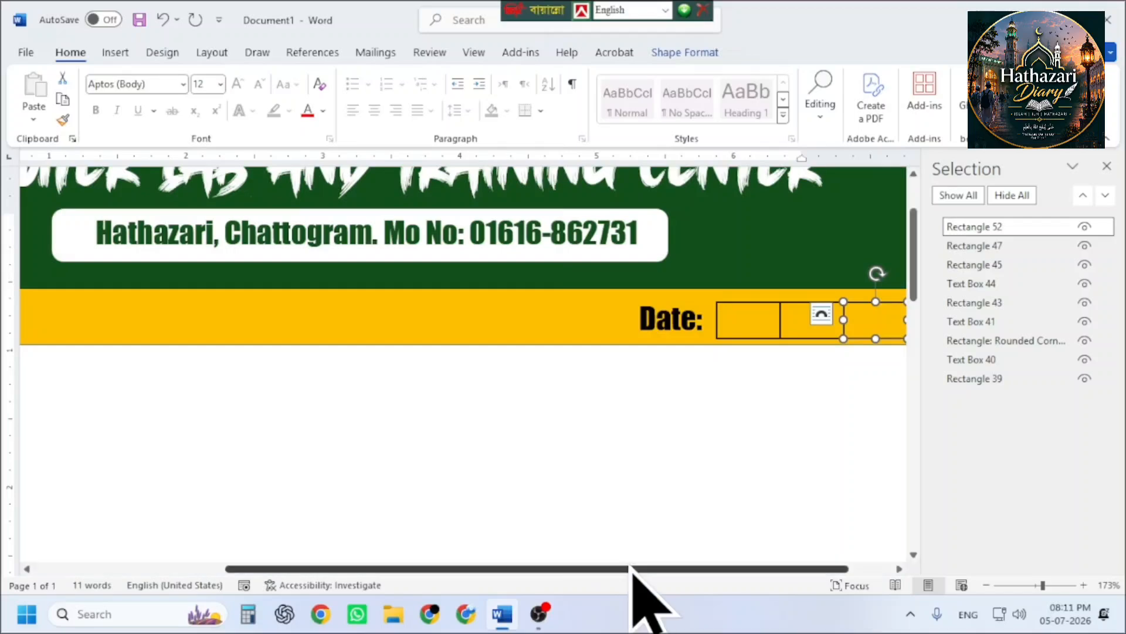
- Widen the third date box slightly toward the right edge of the golden strip
{"action": "scroll", "coordinate": [631, 569], "scroll_direction": "right", "scroll_amount": 2}
{"action": "left_click_drag", "start_coordinate": [845, 319], "coordinate": [858, 320]}
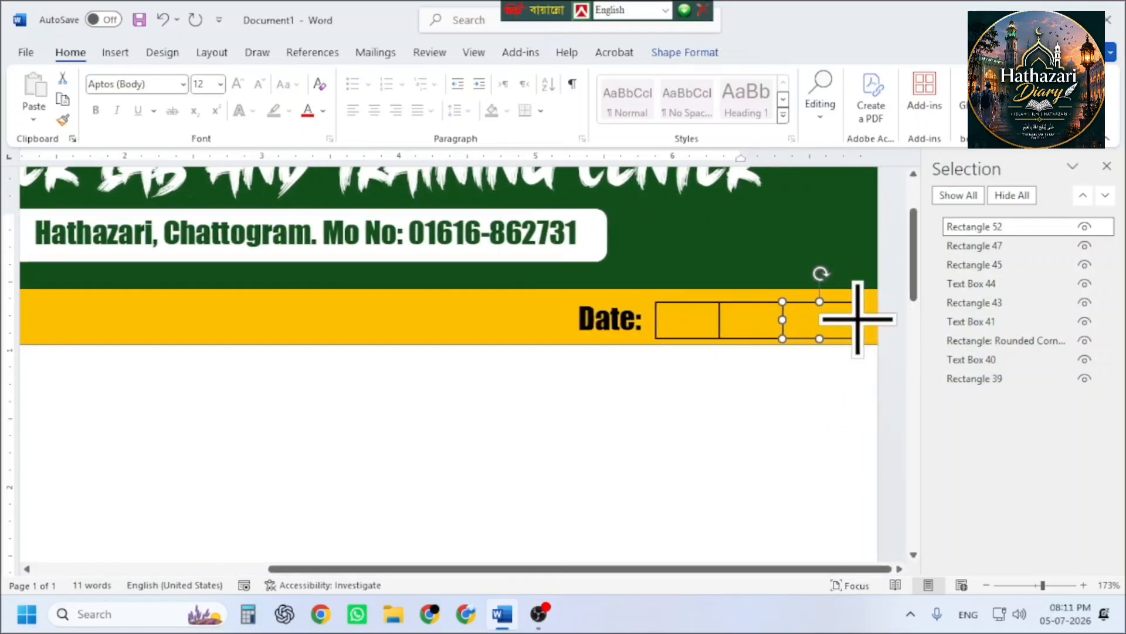
{"action": "left_click", "coordinate": [684, 460]}
- Examine the alignment, shared edges and widths of the three date boxes on the golden strip
{"action": "scroll", "coordinate": [498, 447], "scroll_direction": "down", "scroll_amount": 10}
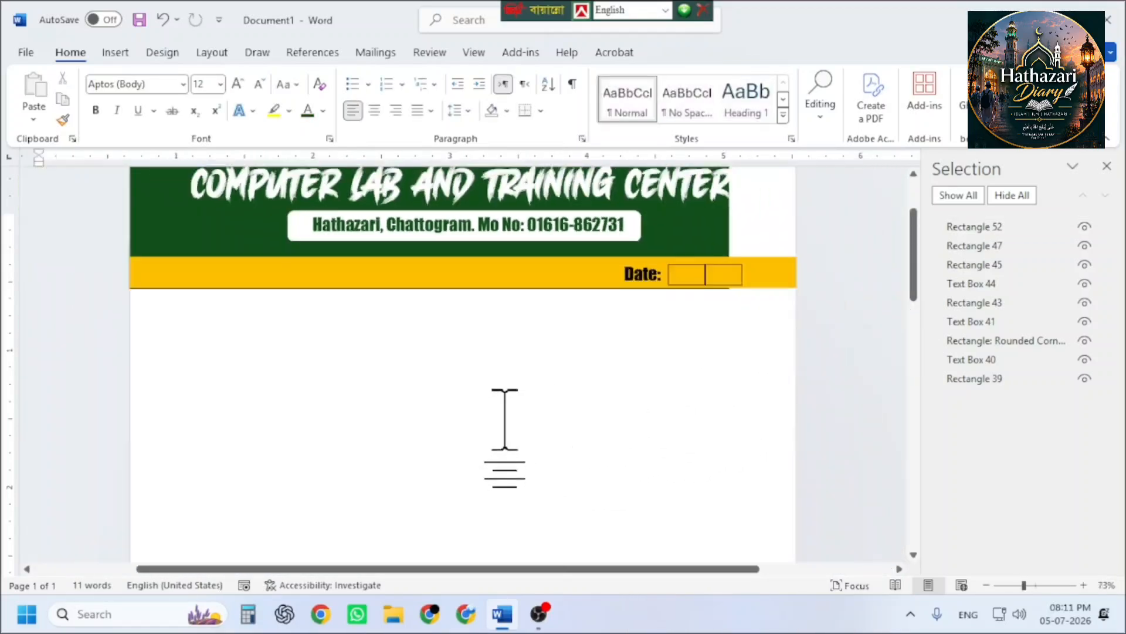
{"action": "scroll", "coordinate": [722, 239], "scroll_direction": "up", "scroll_amount": 9, "text": "ctrl"}
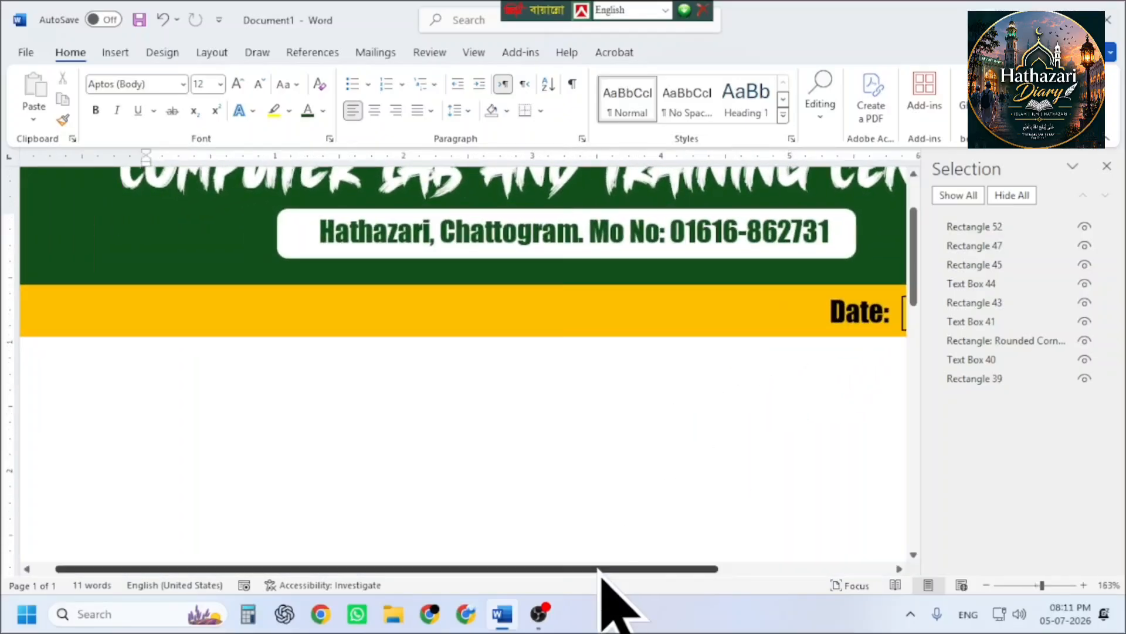
{"action": "left_click_drag", "start_coordinate": [601, 569], "coordinate": [815, 549]}
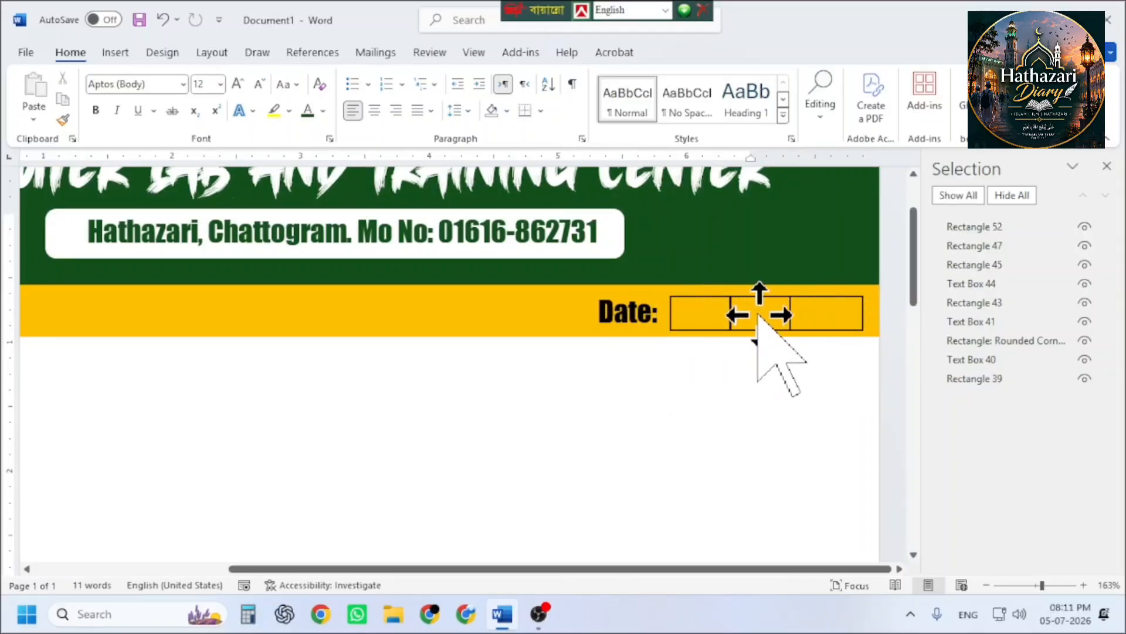
{"action": "left_click", "coordinate": [759, 315]}
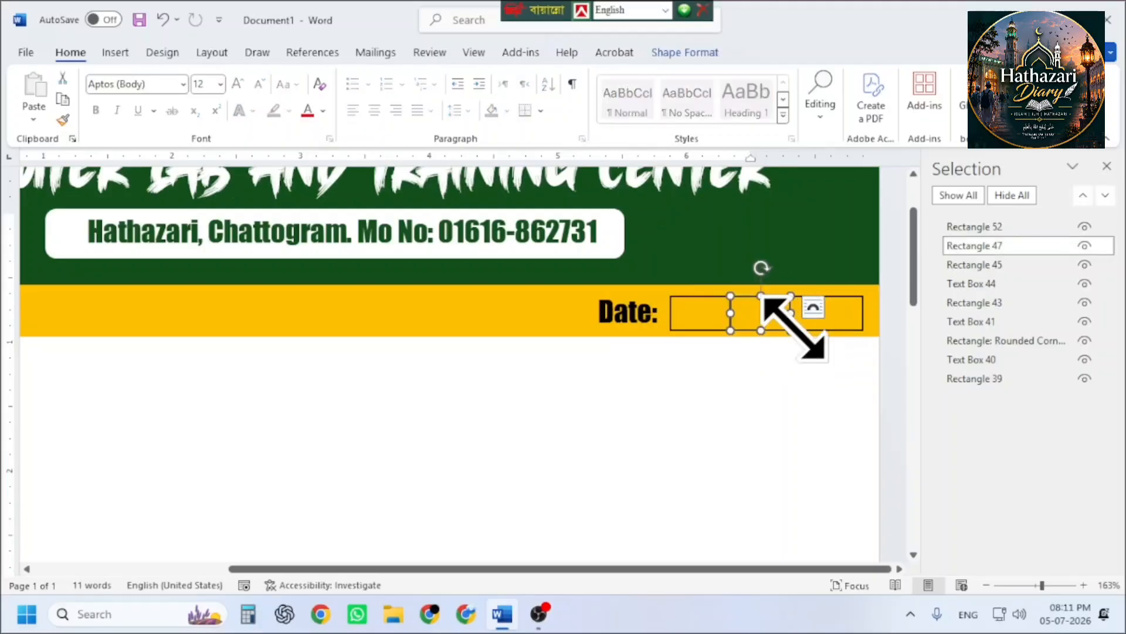
{"action": "left_click", "coordinate": [744, 414]}
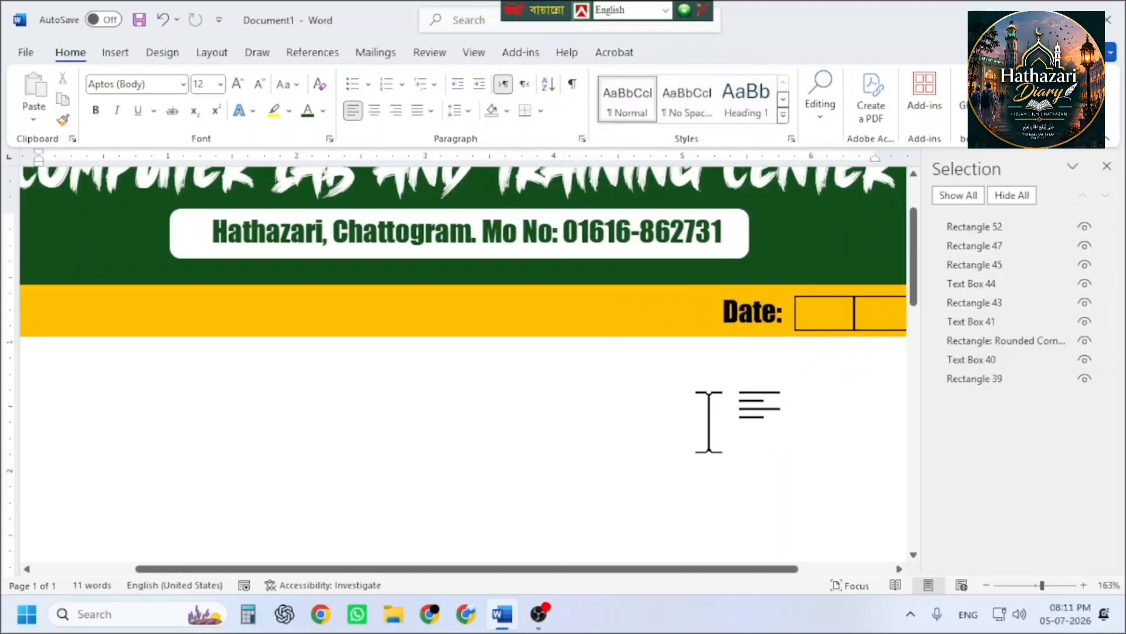
{"action": "left_click_drag", "start_coordinate": [719, 569], "coordinate": [815, 569]}
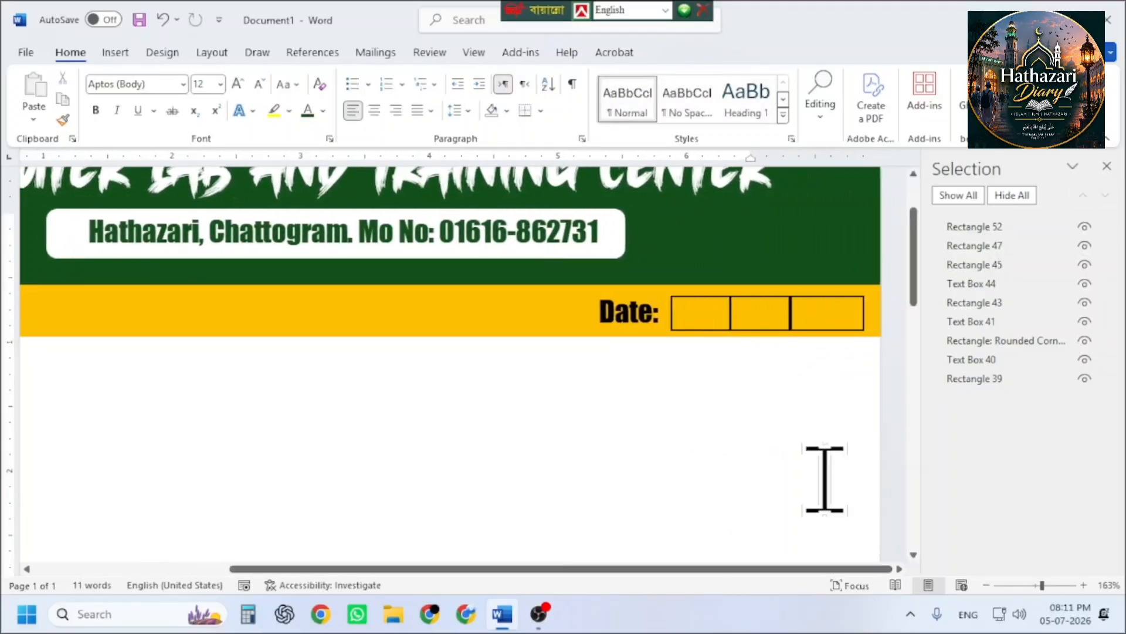
{"action": "left_click", "coordinate": [836, 329]}
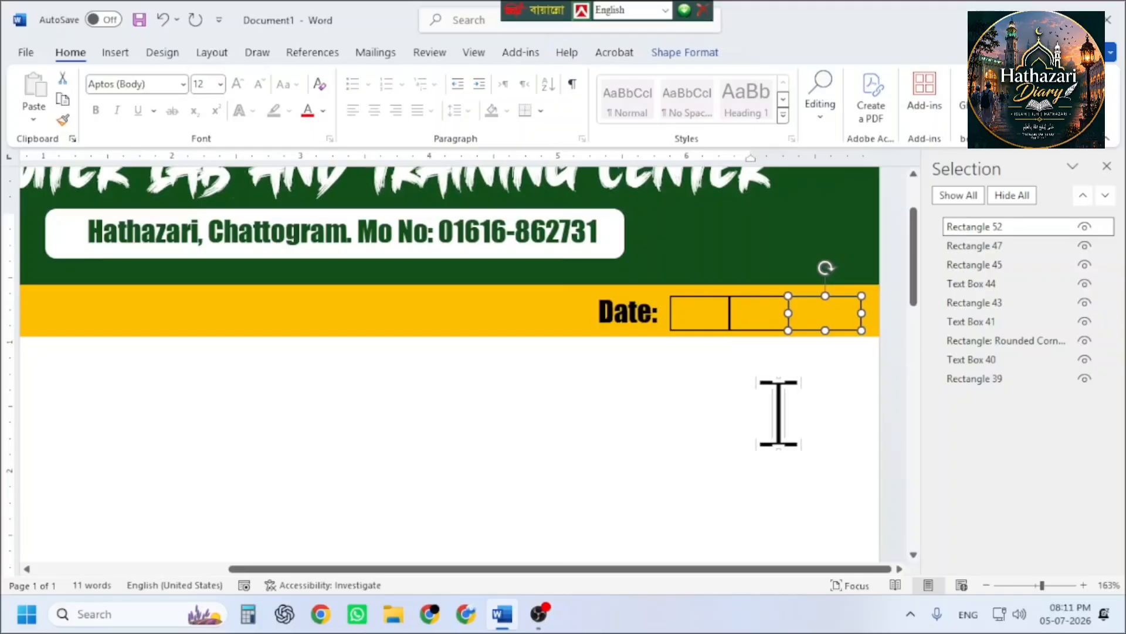
{"action": "left_click", "coordinate": [777, 412]}
{"action": "left_click_drag", "start_coordinate": [701, 569], "coordinate": [772, 569]}
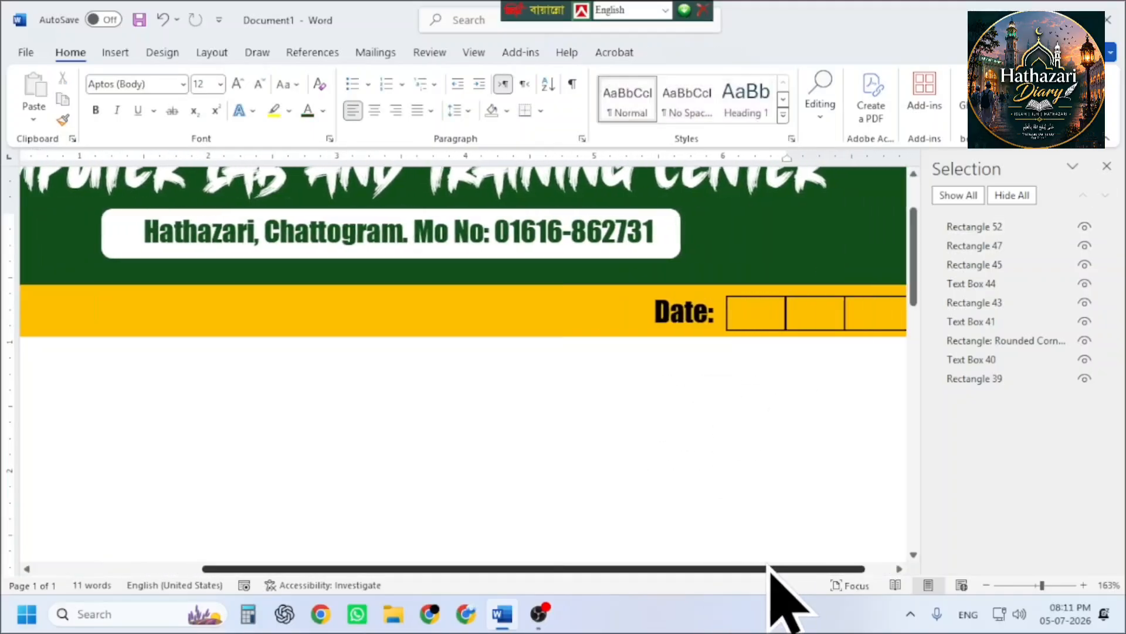
{"action": "left_click", "coordinate": [788, 317]}
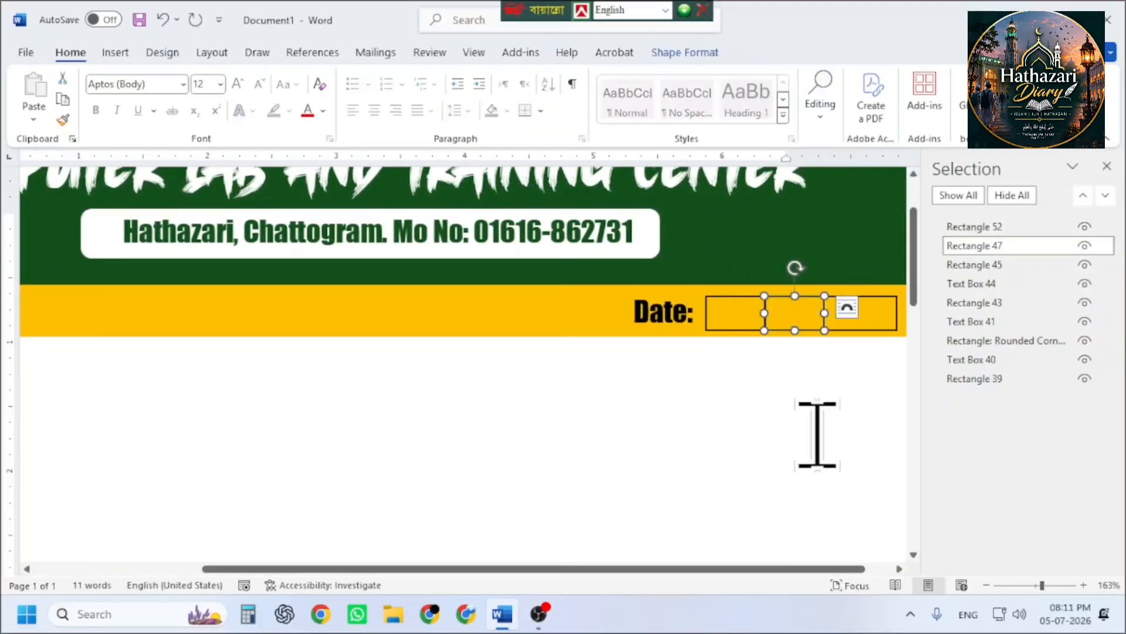
{"action": "left_click", "coordinate": [713, 447]}
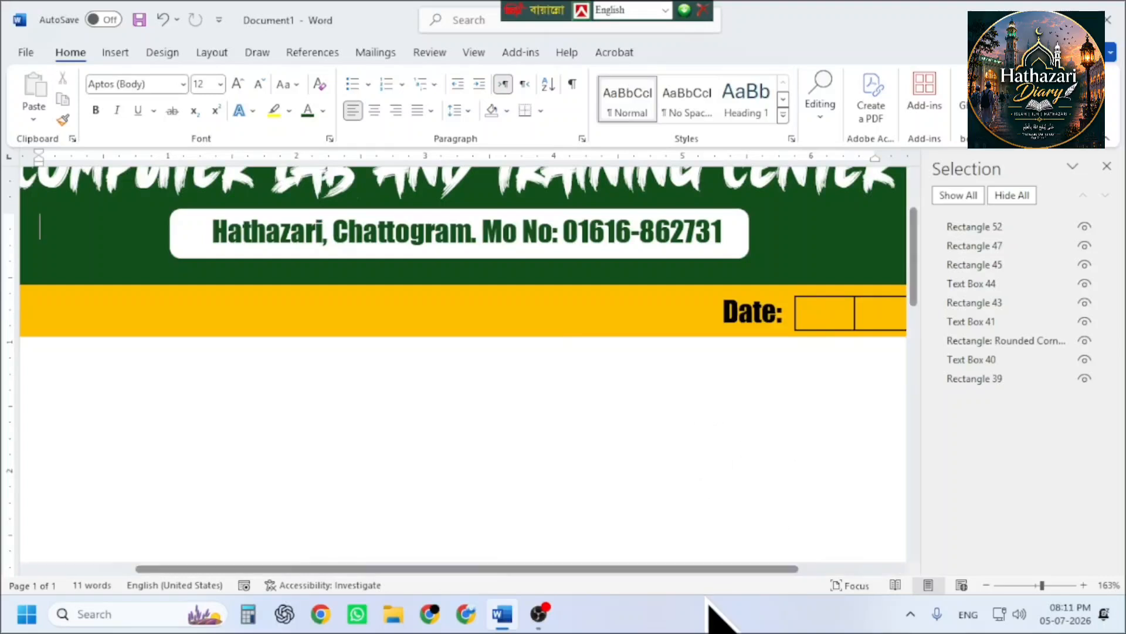
{"action": "left_click_drag", "start_coordinate": [723, 584], "coordinate": [817, 503]}
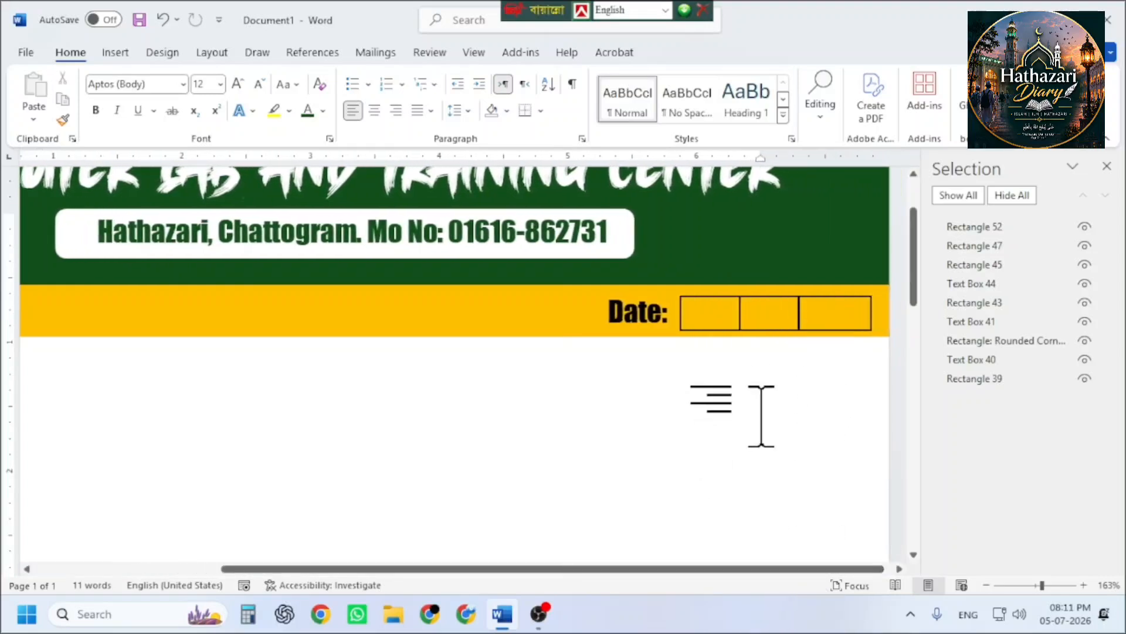
{"action": "left_click", "coordinate": [861, 337]}
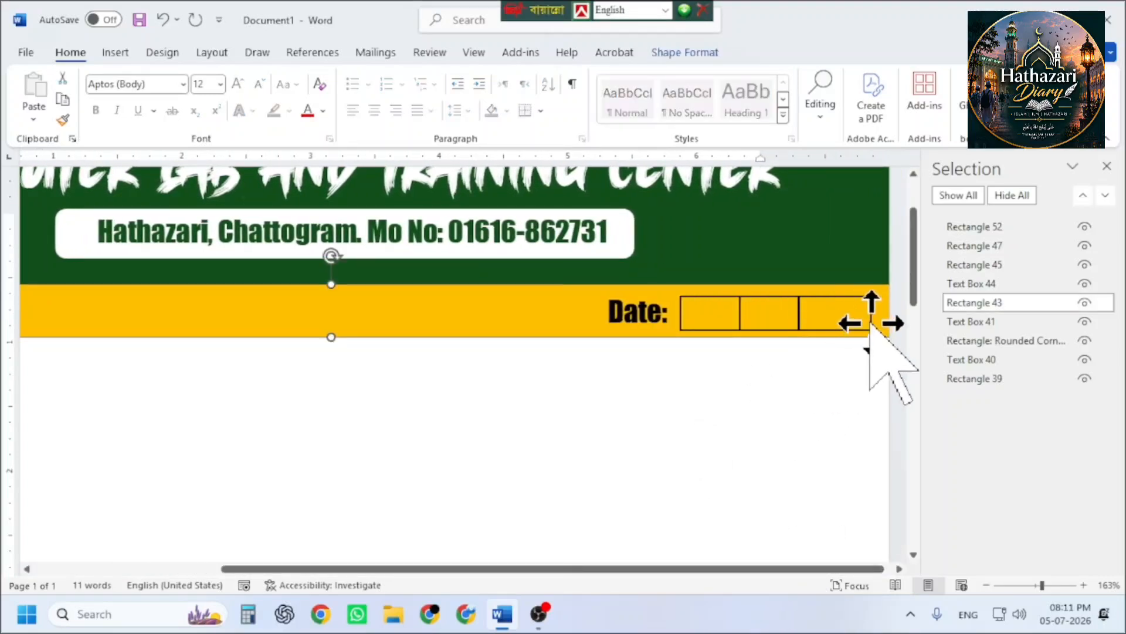
{"action": "left_click", "coordinate": [865, 326]}
{"action": "left_click", "coordinate": [666, 460]}
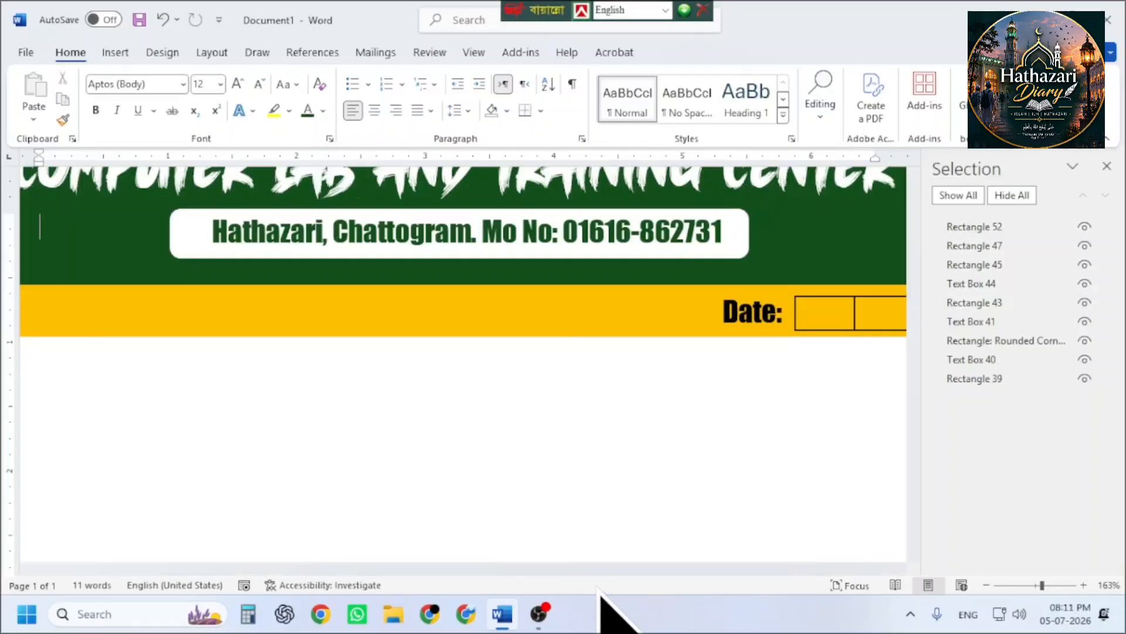
{"action": "left_click_drag", "start_coordinate": [616, 581], "coordinate": [717, 591]}
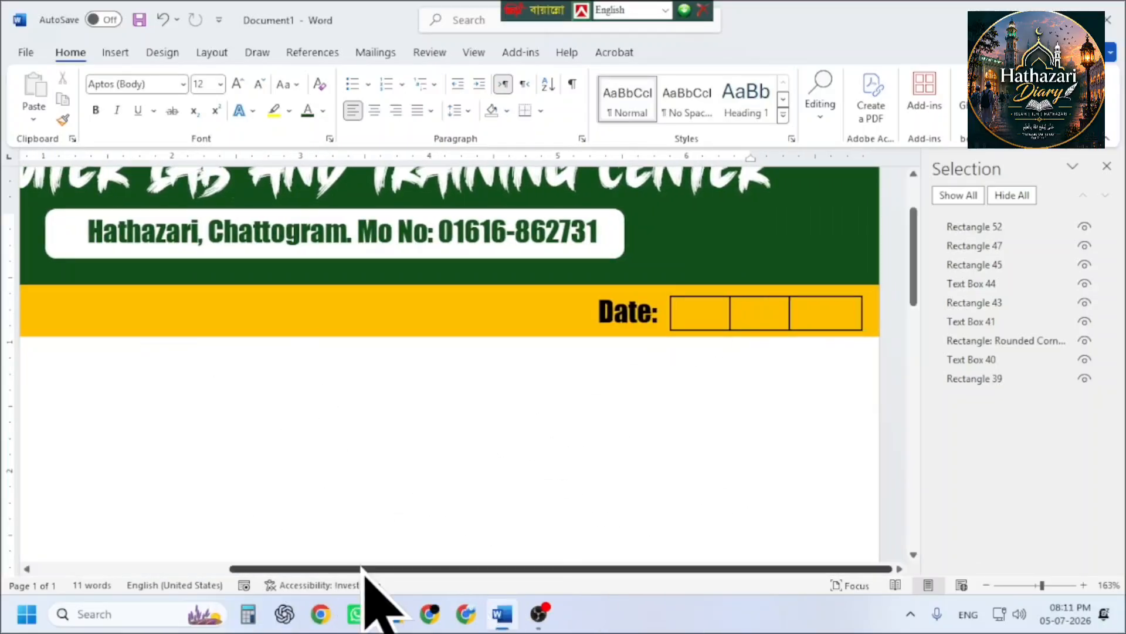
{"action": "left_click_drag", "start_coordinate": [362, 567], "coordinate": [535, 558]}
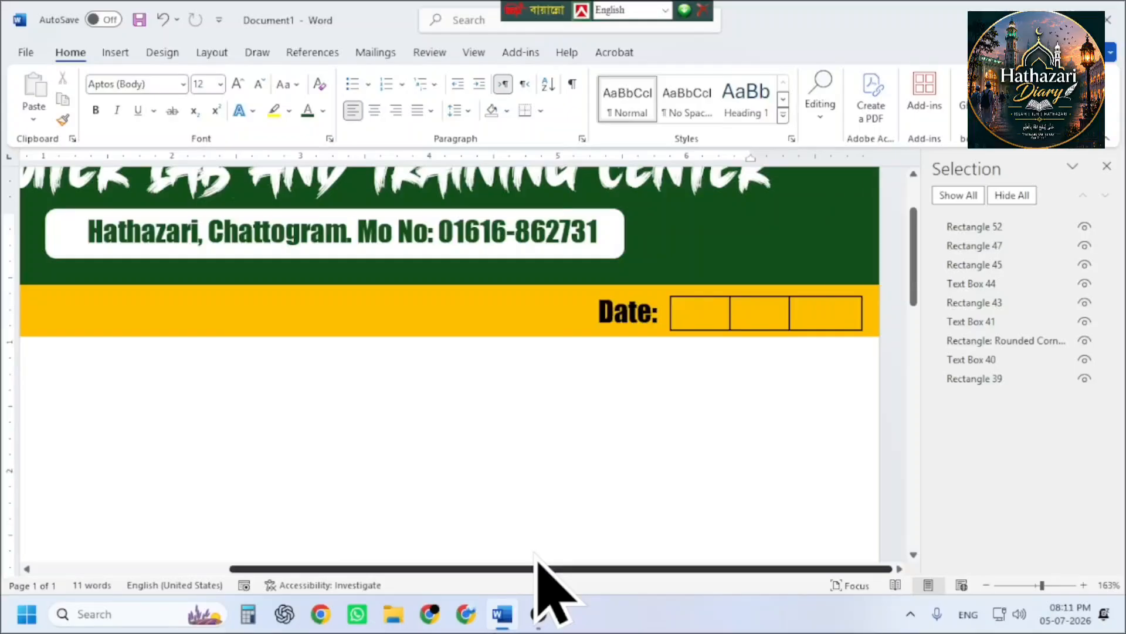
- Try moving the green banner down the page on its own, and undo the move
{"action": "scroll", "coordinate": [671, 373], "scroll_direction": "down", "scroll_amount": 1, "text": "ctrl"}
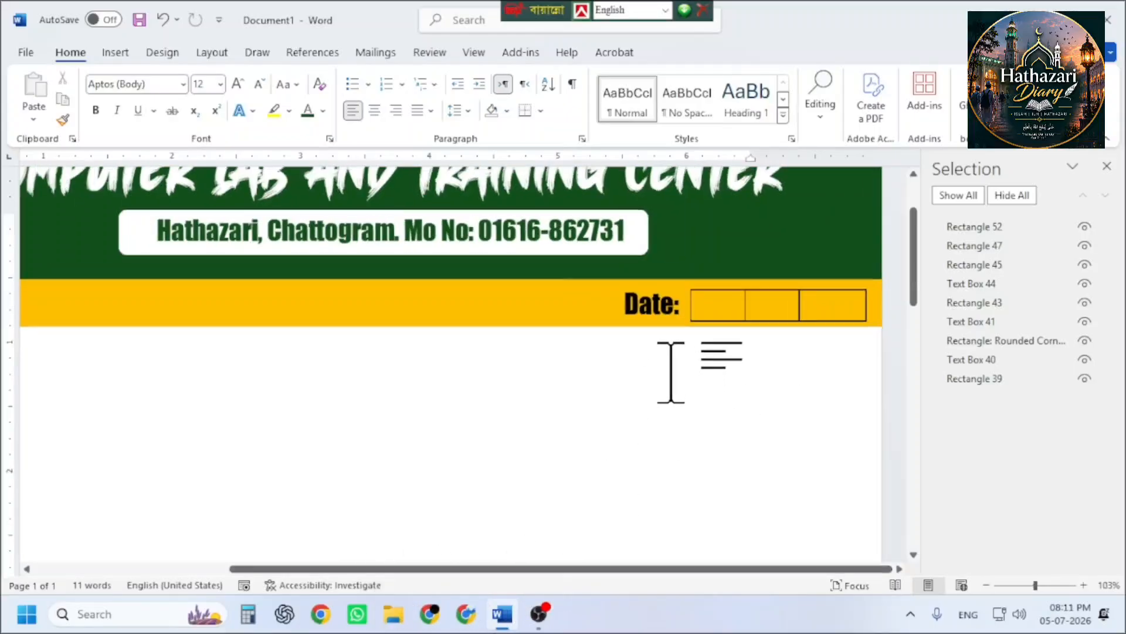
{"action": "scroll", "coordinate": [671, 373], "scroll_direction": "down", "scroll_amount": 10, "text": "ctrl"}
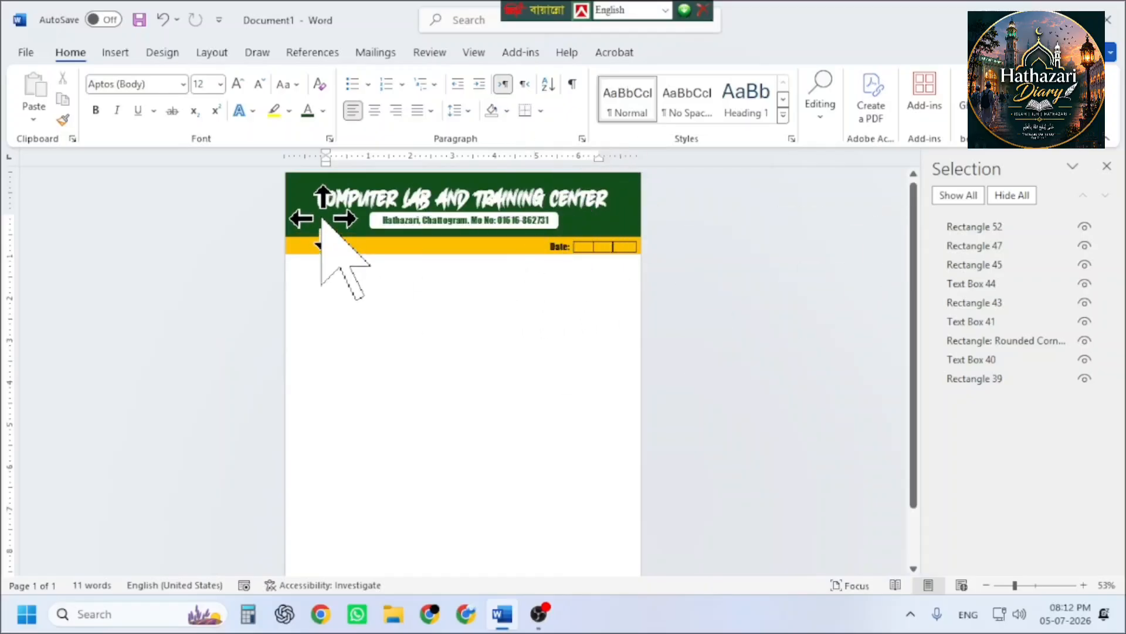
{"action": "left_click_drag", "start_coordinate": [320, 186], "coordinate": [492, 409]}
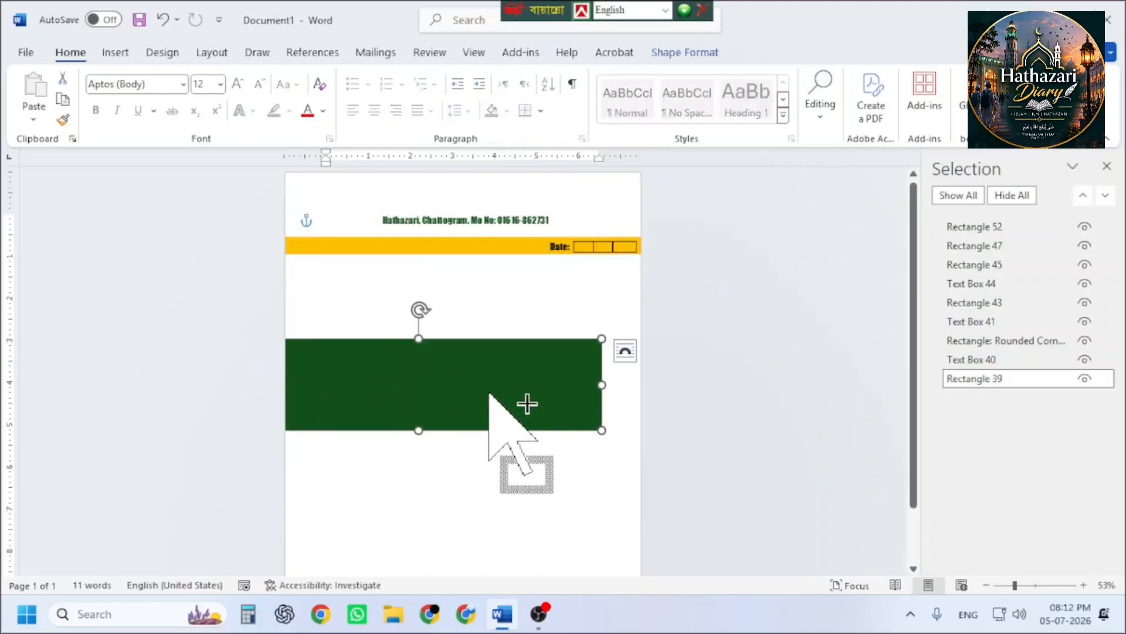
{"action": "key", "text": "ctrl+z"}
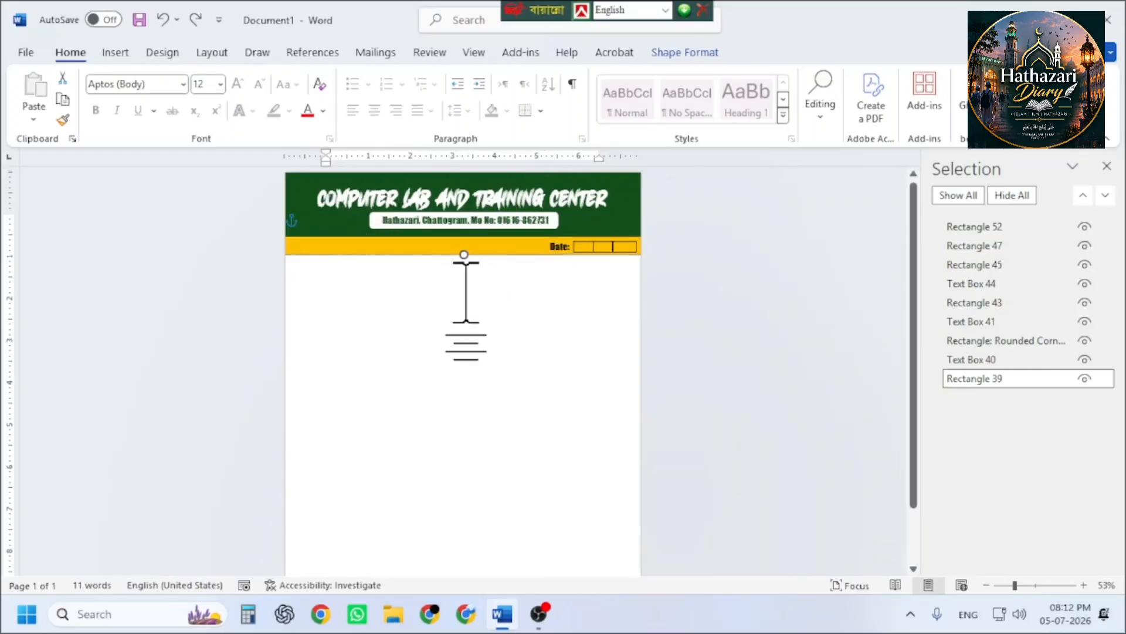
- Select all the letterhead shapes and text boxes, from the date boxes to the green banner, and group them into one object
{"action": "left_click", "coordinate": [1003, 228]}
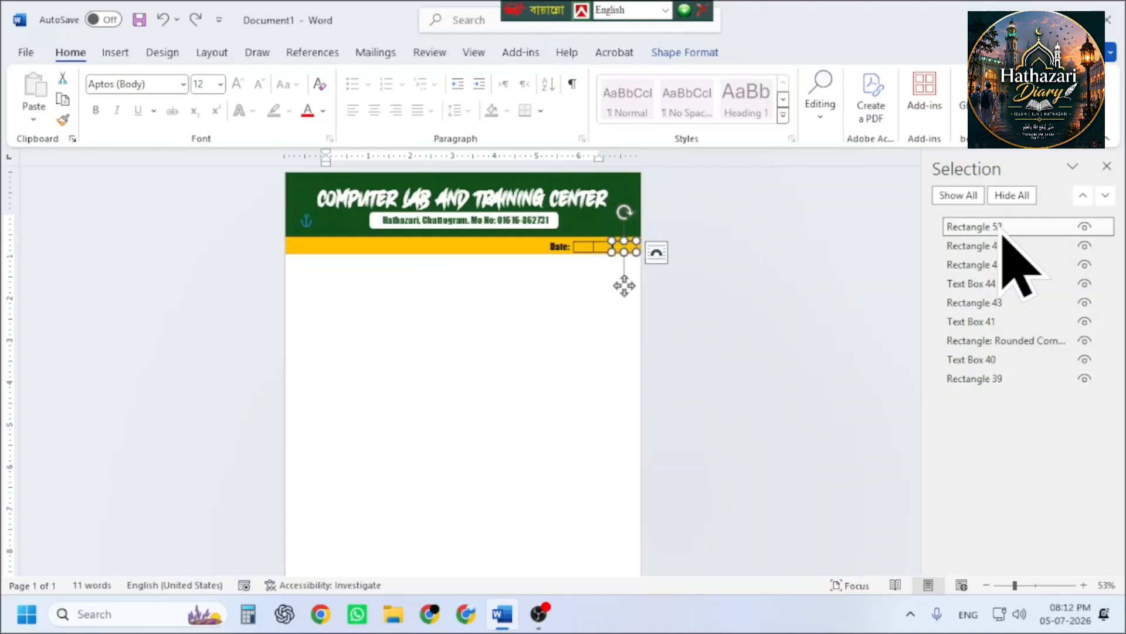
{"action": "left_click", "coordinate": [1001, 246], "text": "ctrl"}
{"action": "left_click", "coordinate": [1000, 265], "text": "ctrl"}
{"action": "left_click", "coordinate": [985, 285], "text": "ctrl"}
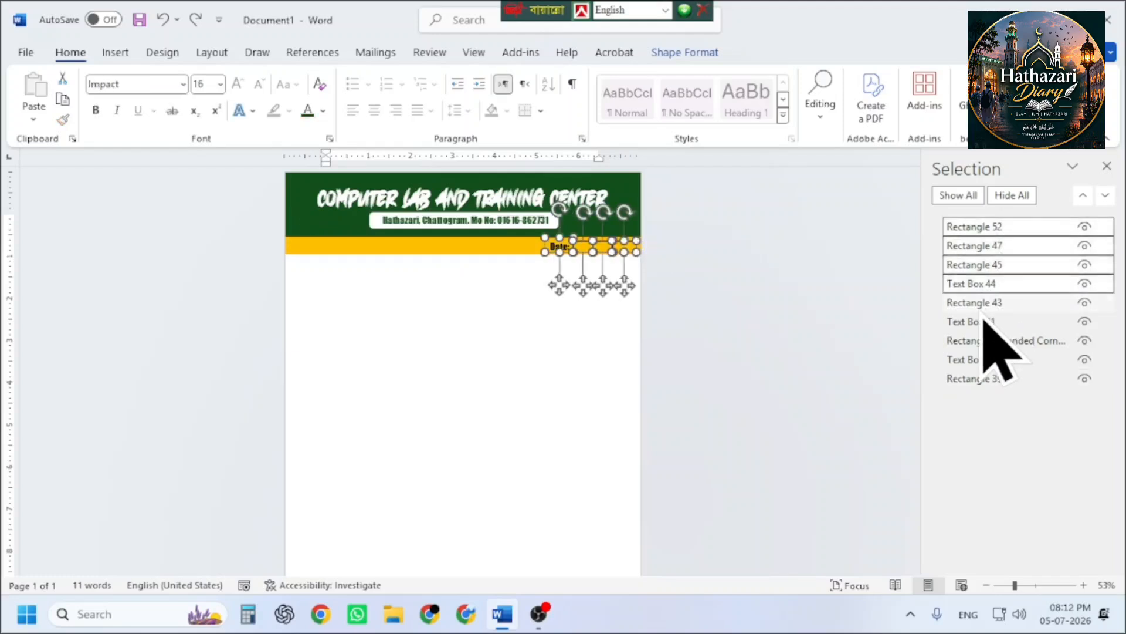
{"action": "left_click", "coordinate": [982, 303], "text": "ctrl"}
{"action": "left_click", "coordinate": [979, 322], "text": "ctrl"}
{"action": "left_click", "coordinate": [977, 341], "text": "ctrl"}
{"action": "left_click", "coordinate": [974, 364], "text": "ctrl"}
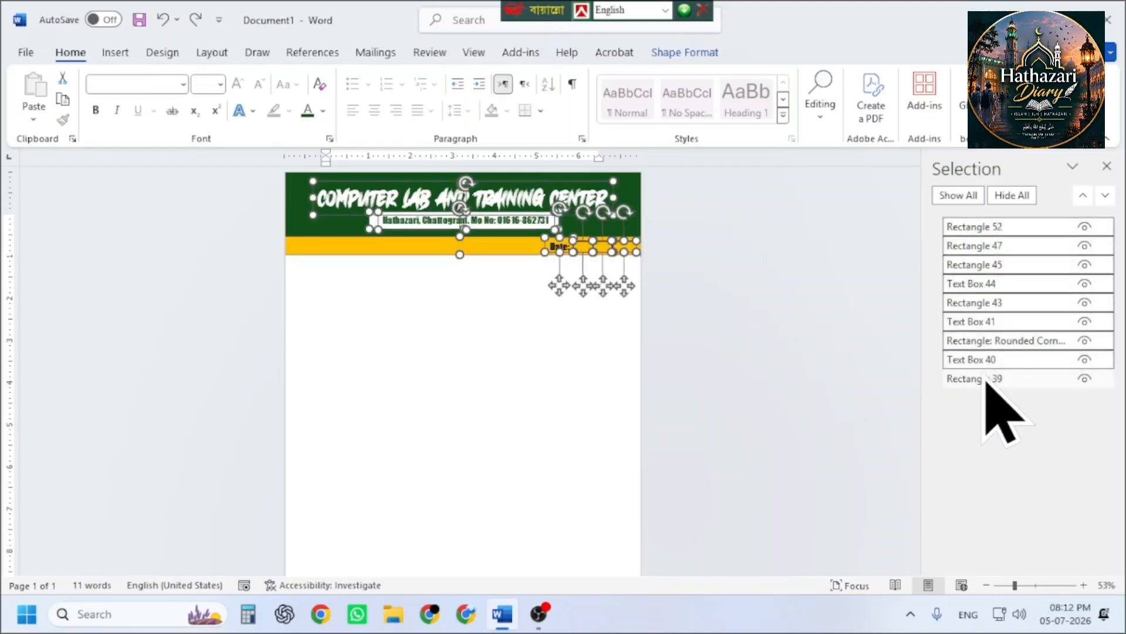
{"action": "left_click", "coordinate": [985, 381], "text": "ctrl"}
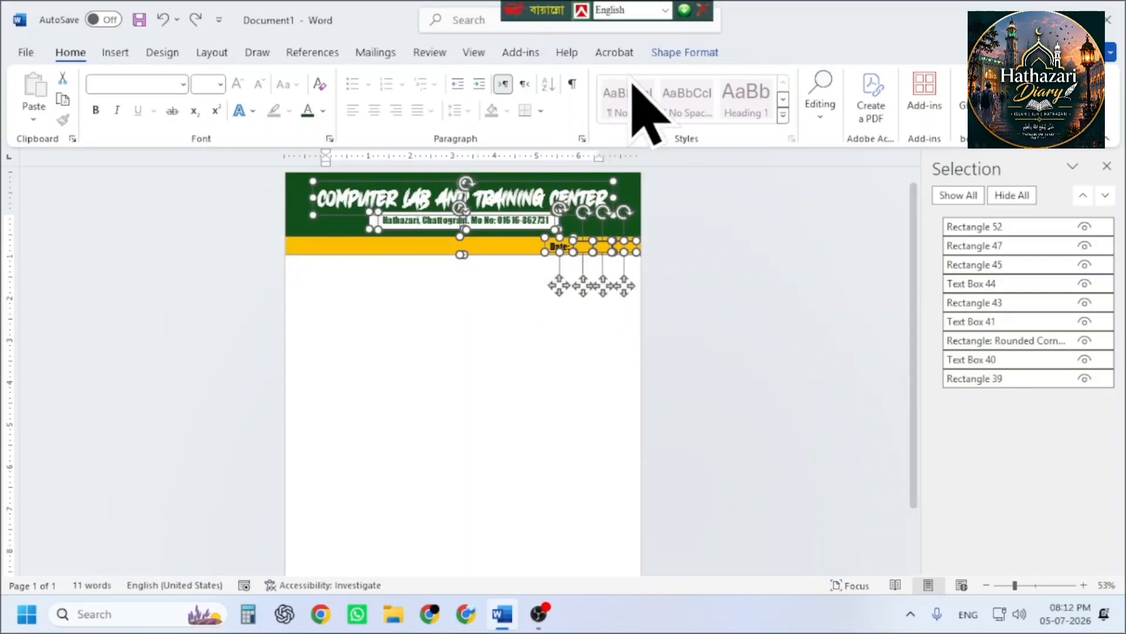
{"action": "left_click", "coordinate": [704, 53]}
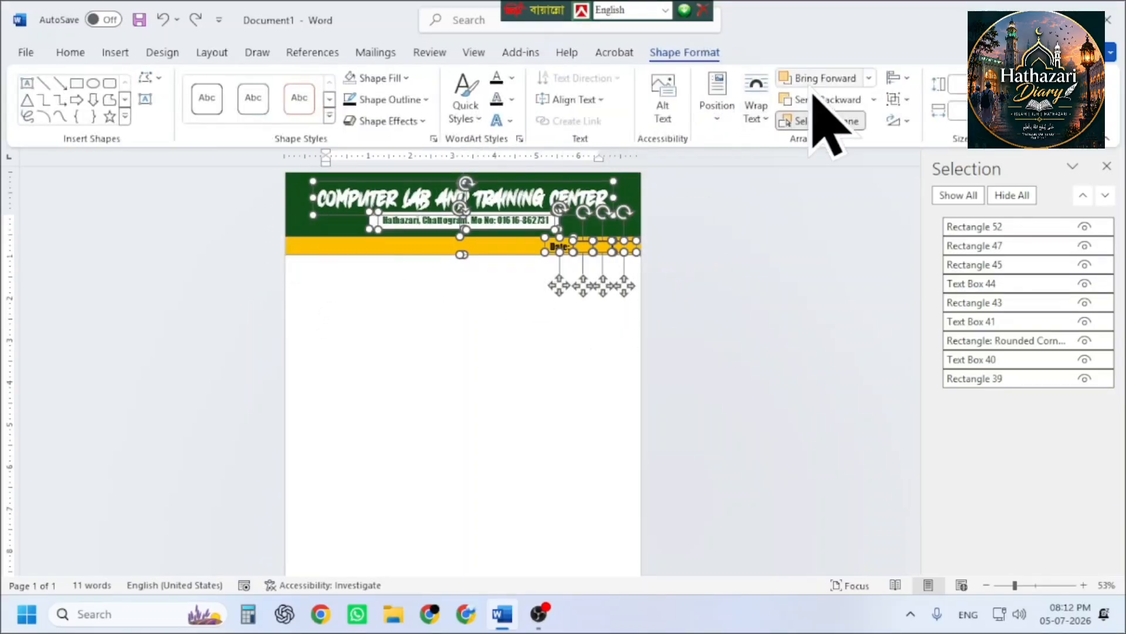
{"action": "left_click", "coordinate": [900, 99]}
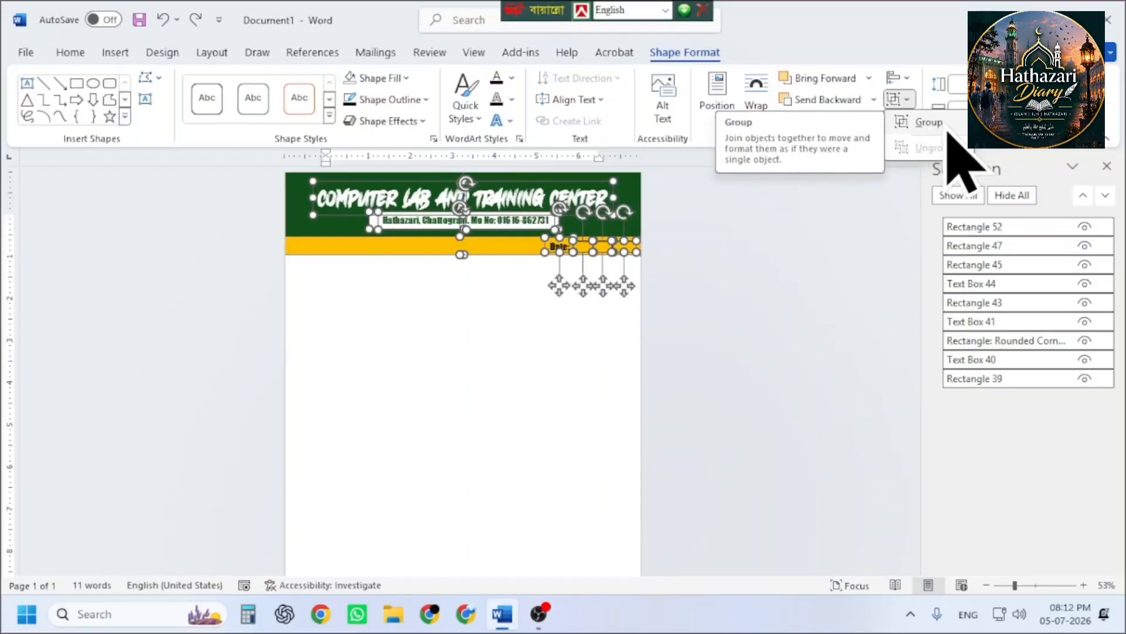
{"action": "left_click", "coordinate": [939, 124]}
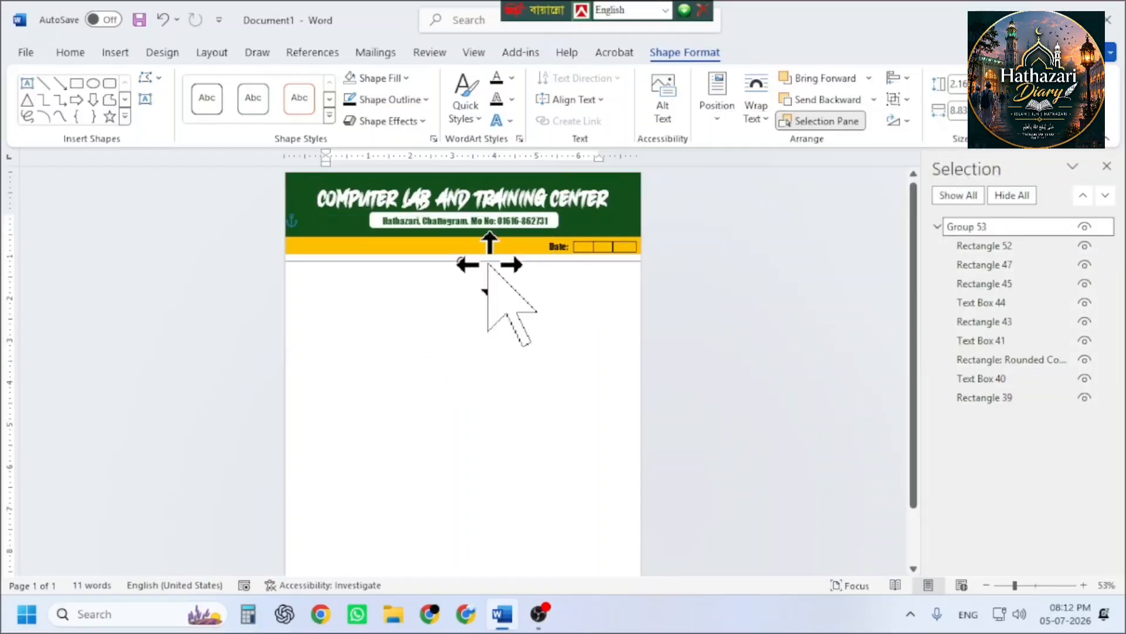
{"action": "mouse_move", "coordinate": [499, 309]}
{"action": "left_mouse_down"}
{"action": "mouse_move", "coordinate": [389, 341]}
{"action": "mouse_move", "coordinate": [540, 309]}
{"action": "mouse_move", "coordinate": [485, 360]}
{"action": "mouse_move", "coordinate": [474, 254]}
{"action": "mouse_move", "coordinate": [551, 309]}
{"action": "mouse_move", "coordinate": [505, 340]}
{"action": "mouse_move", "coordinate": [502, 303]}
{"action": "left_mouse_up"}
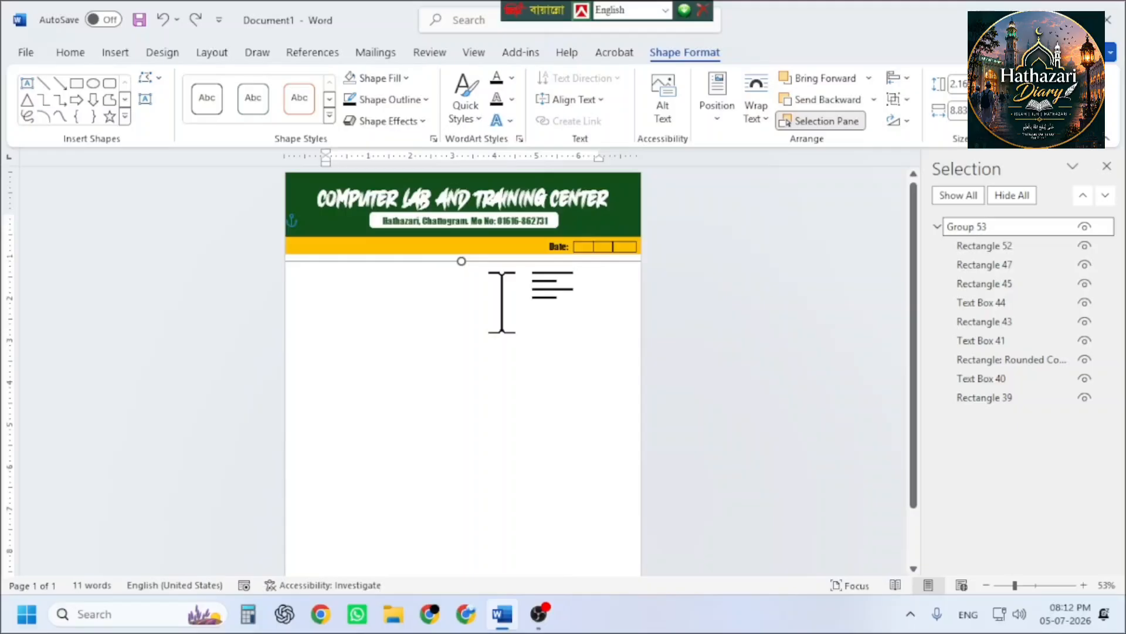
{"action": "left_click", "coordinate": [422, 319]}
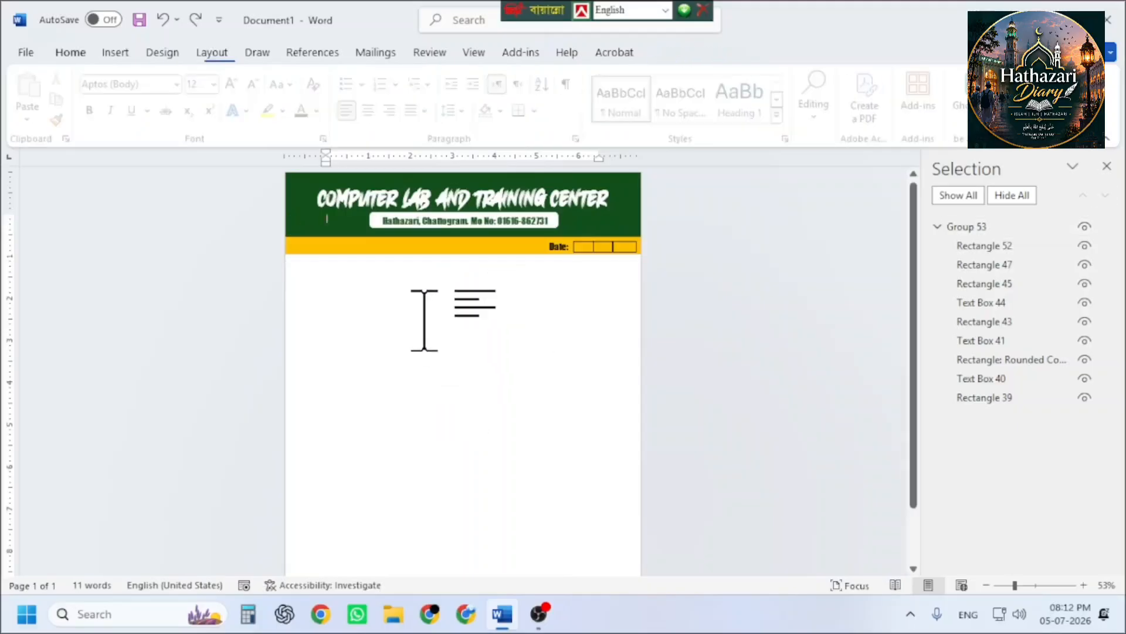
{"action": "scroll", "coordinate": [422, 320], "scroll_direction": "down", "scroll_amount": 2}
{"action": "scroll", "coordinate": [303, 250], "scroll_direction": "up", "scroll_amount": 2}
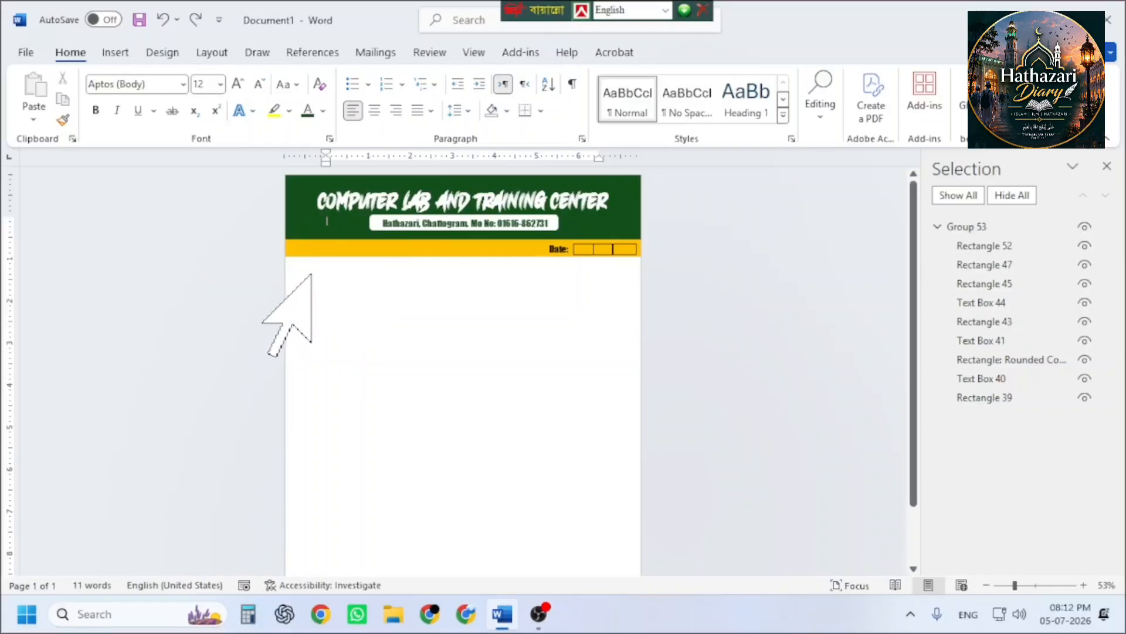
- Try the A4 paper size with the Narrow margin preset, and undo both changes
{"action": "left_click", "coordinate": [212, 52]}
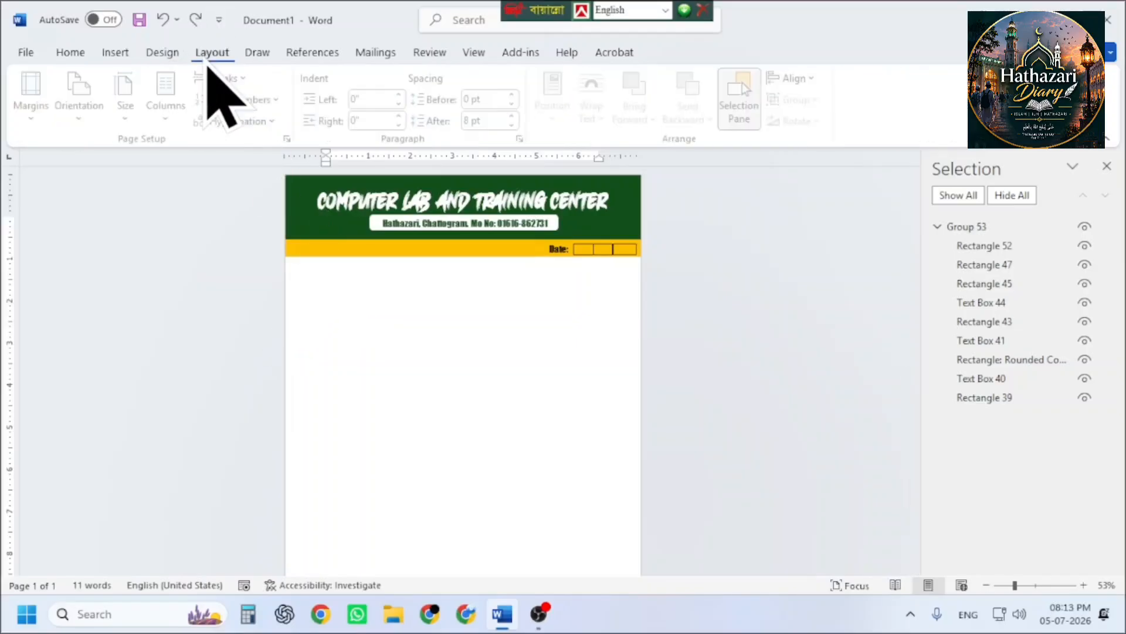
{"action": "left_click", "coordinate": [129, 108]}
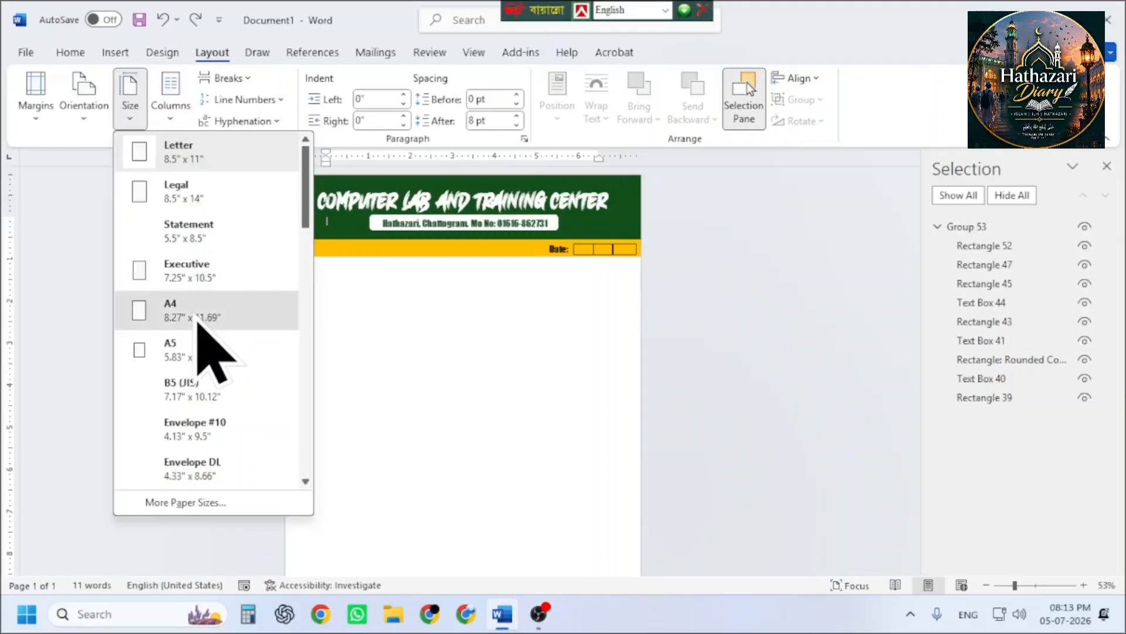
{"action": "left_click", "coordinate": [197, 320]}
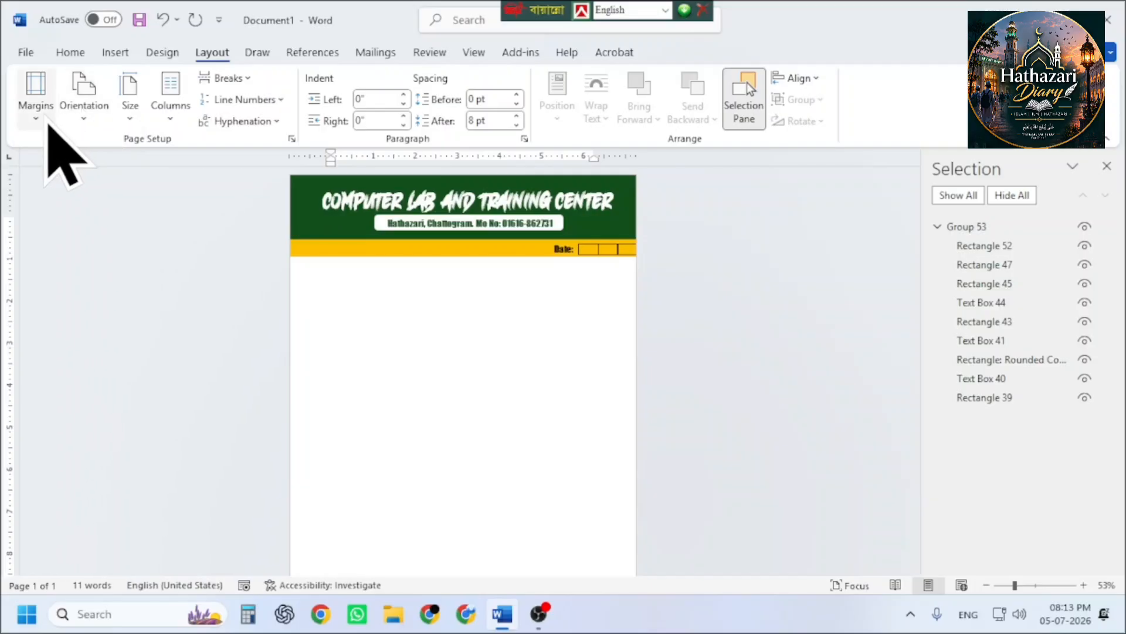
{"action": "left_click", "coordinate": [38, 115]}
{"action": "left_click", "coordinate": [156, 284]}
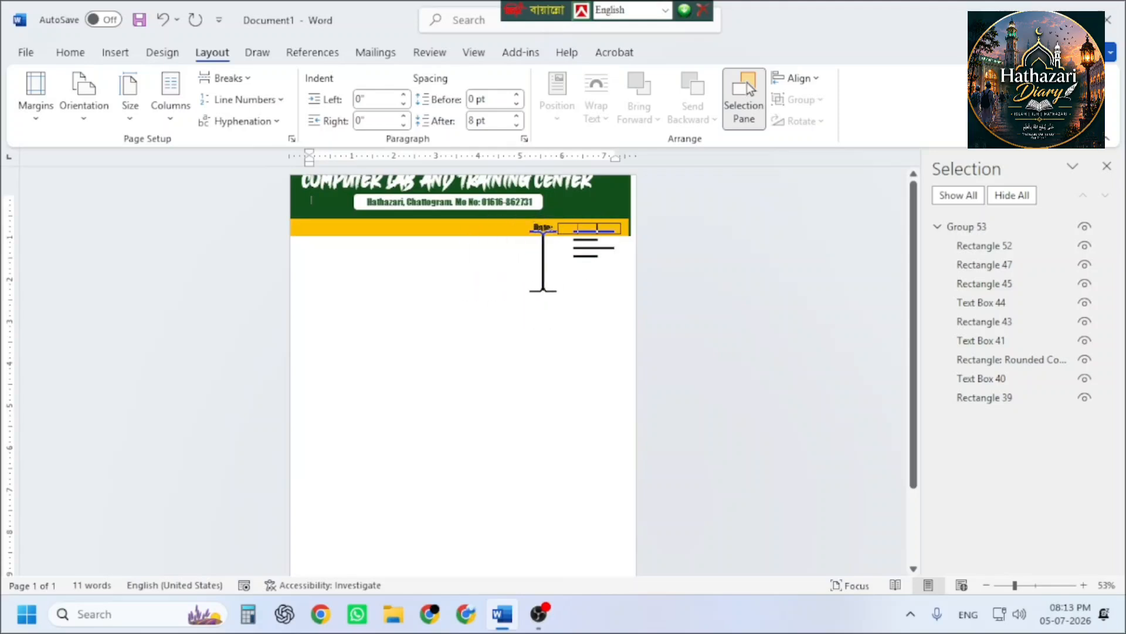
{"action": "key", "text": "ctrl+z"}
{"action": "key", "text": "ctrl+z"}
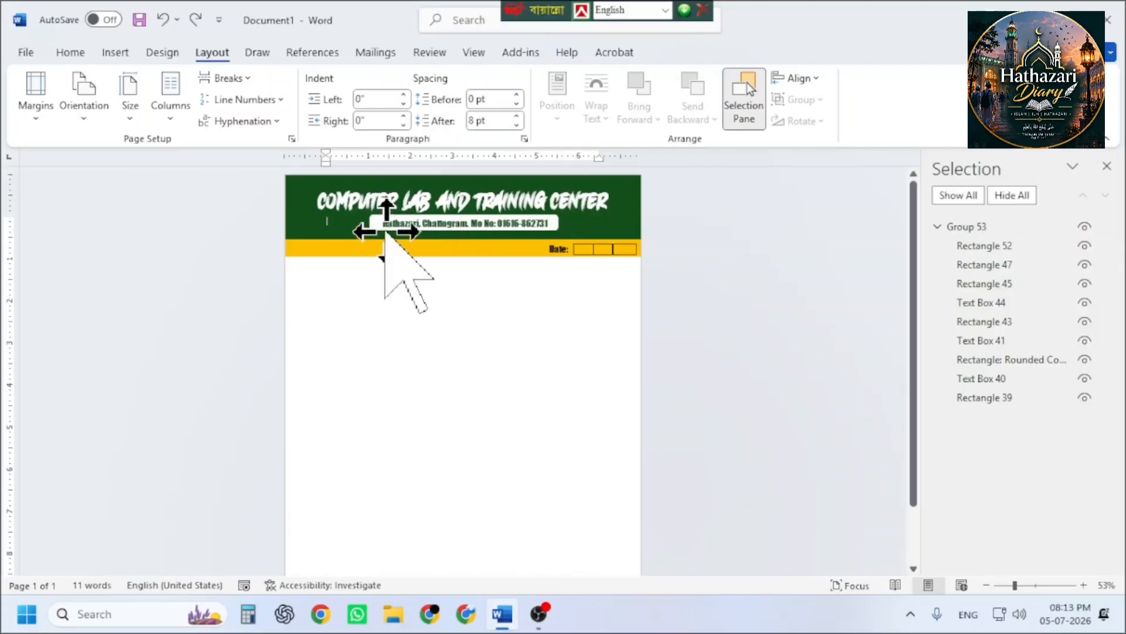
- Set the paper size to A4 and apply a custom top margin of 2.3 inches to the whole document
{"action": "left_click", "coordinate": [132, 108]}
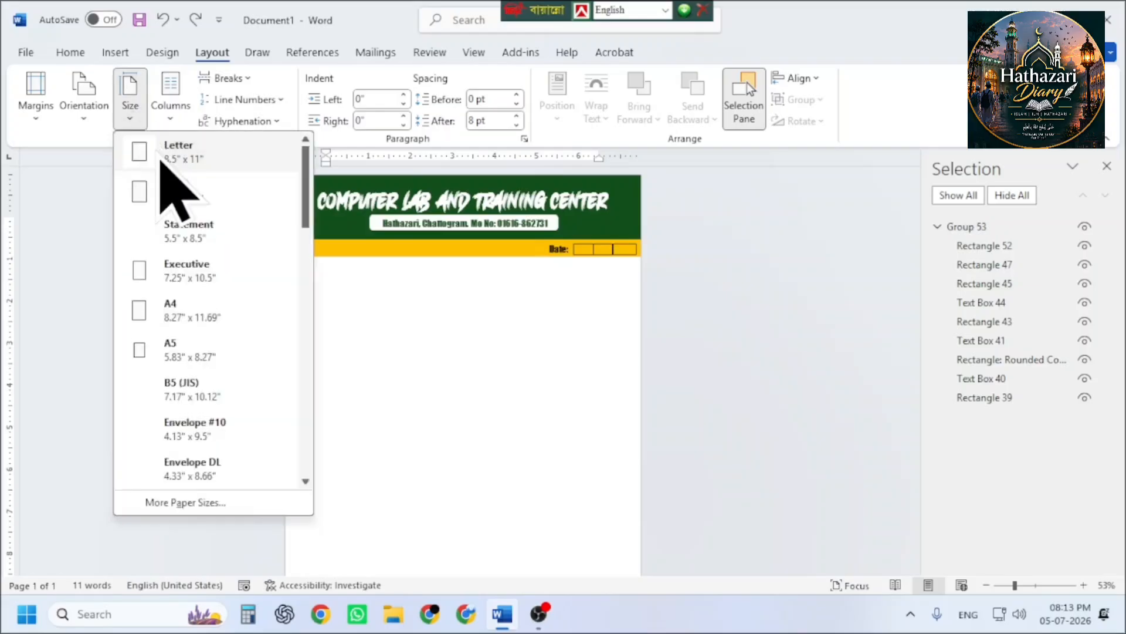
{"action": "left_click", "coordinate": [178, 323]}
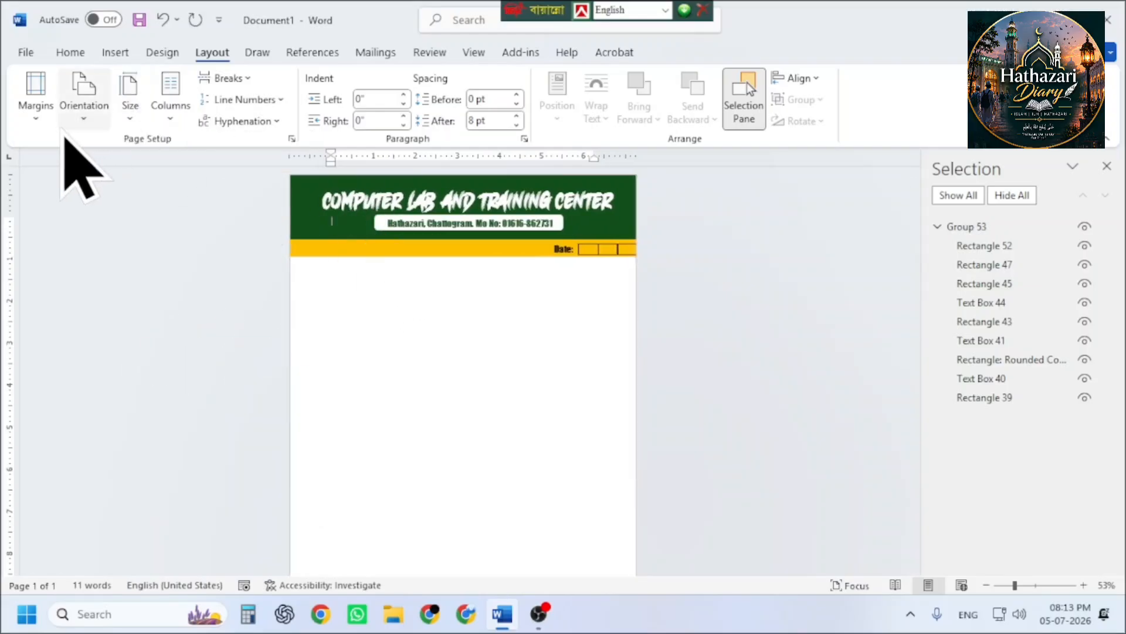
{"action": "left_click", "coordinate": [45, 117]}
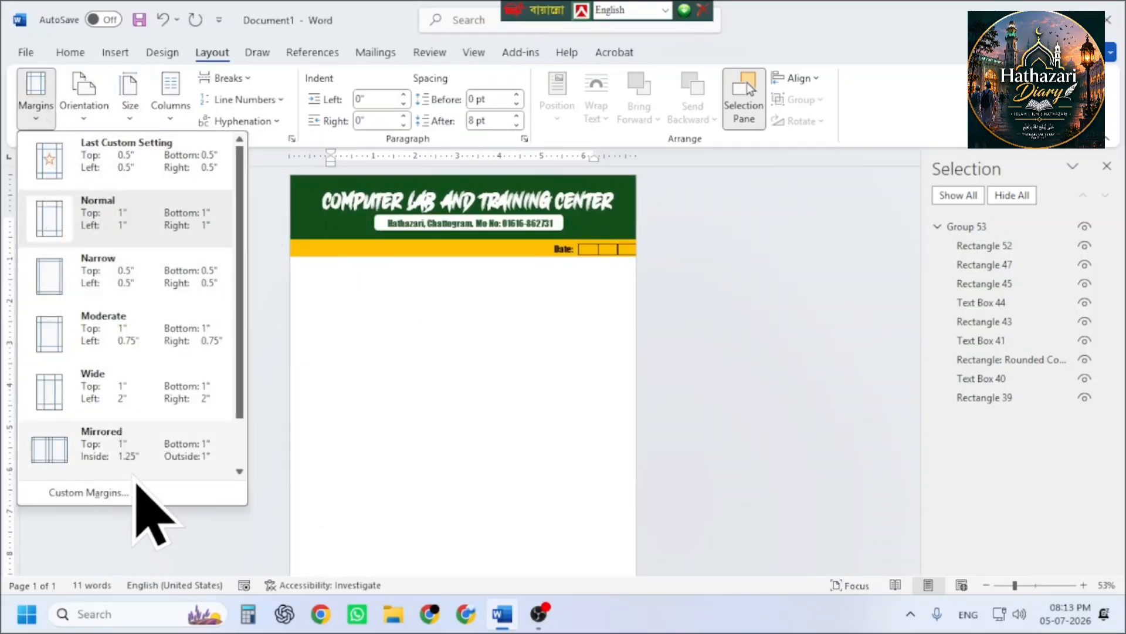
{"action": "left_click", "coordinate": [135, 494]}
{"action": "left_click", "coordinate": [242, 104]}
{"action": "left_click", "coordinate": [242, 104]}
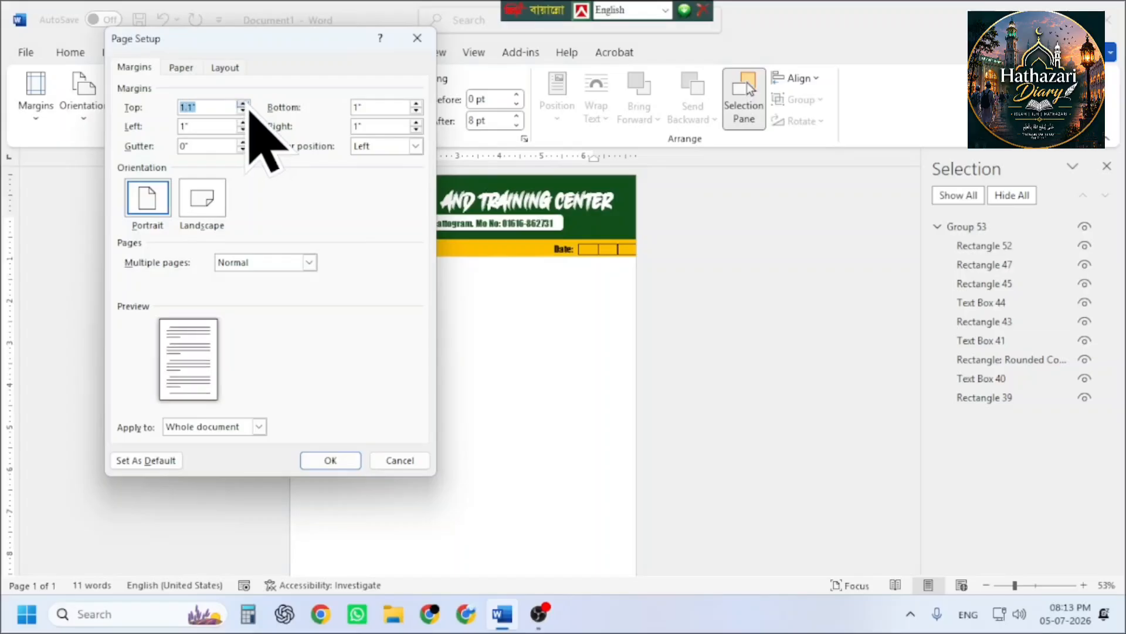
{"action": "left_click", "coordinate": [243, 104]}
{"action": "left_click", "coordinate": [242, 104]}
{"action": "left_click", "coordinate": [242, 104]}
{"action": "left_click", "coordinate": [243, 103]}
{"action": "left_click", "coordinate": [242, 104]}
{"action": "left_click", "coordinate": [242, 104]}
{"action": "left_click", "coordinate": [242, 104]}
{"action": "left_click", "coordinate": [242, 104]}
{"action": "left_click", "coordinate": [242, 104]}
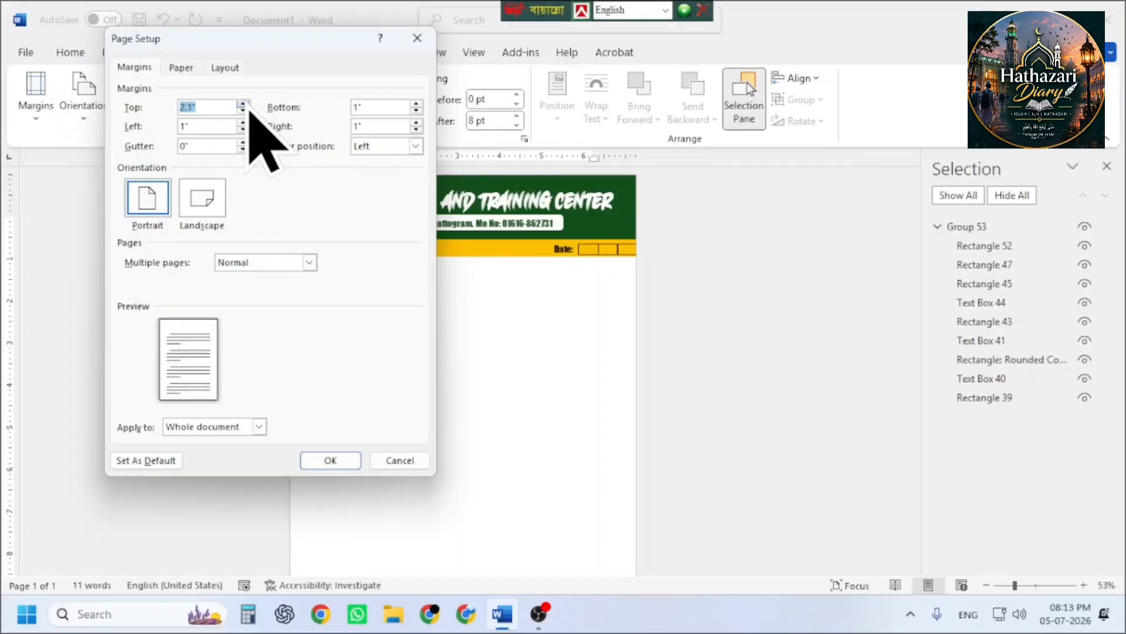
{"action": "left_click", "coordinate": [243, 104]}
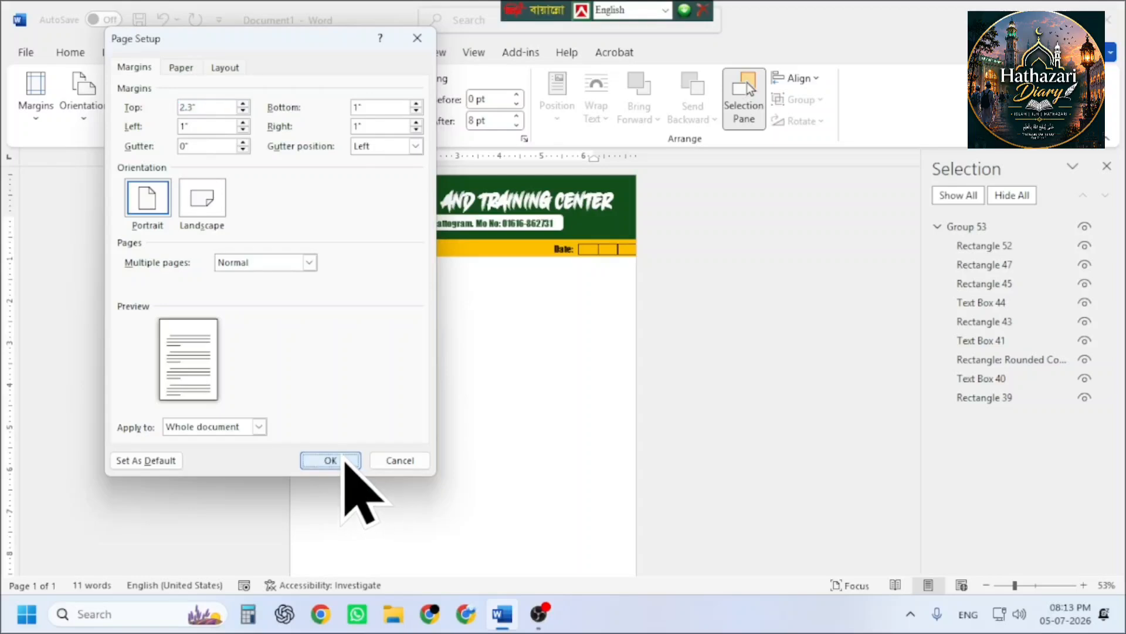
{"action": "left_click", "coordinate": [344, 462]}
- Shift the whole letterhead group left until the date boxes fit inside the right edge of the A4 page
{"action": "left_click", "coordinate": [413, 223]}
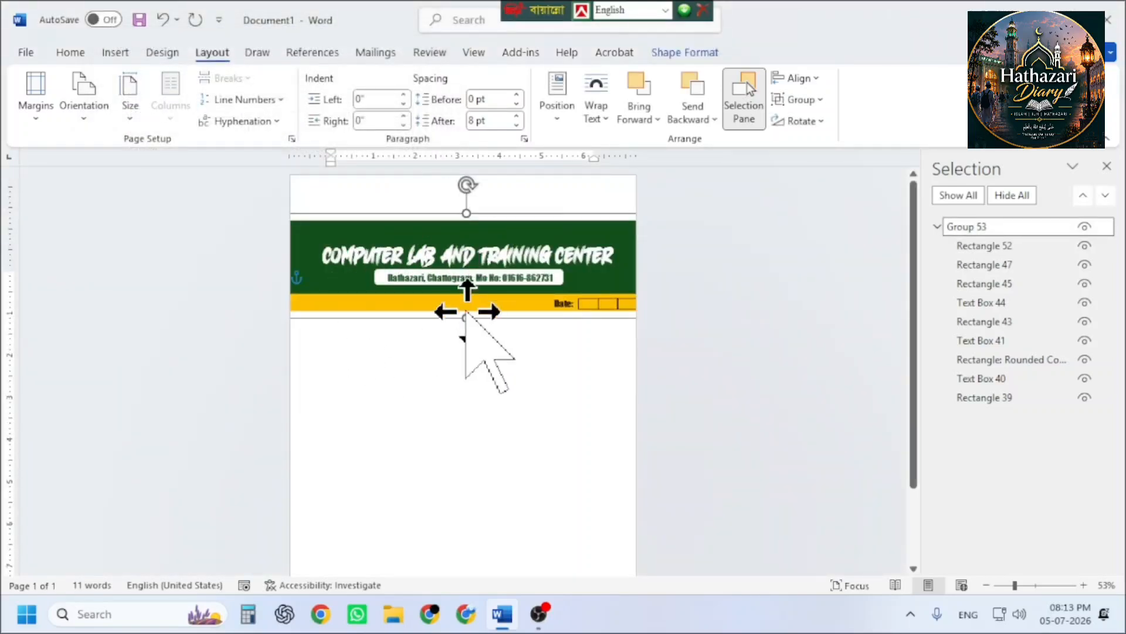
{"action": "key", "text": "Left"}
{"action": "key", "text": "Left"}
{"action": "key", "text": "Left"}
{"action": "key", "text": "Left"}
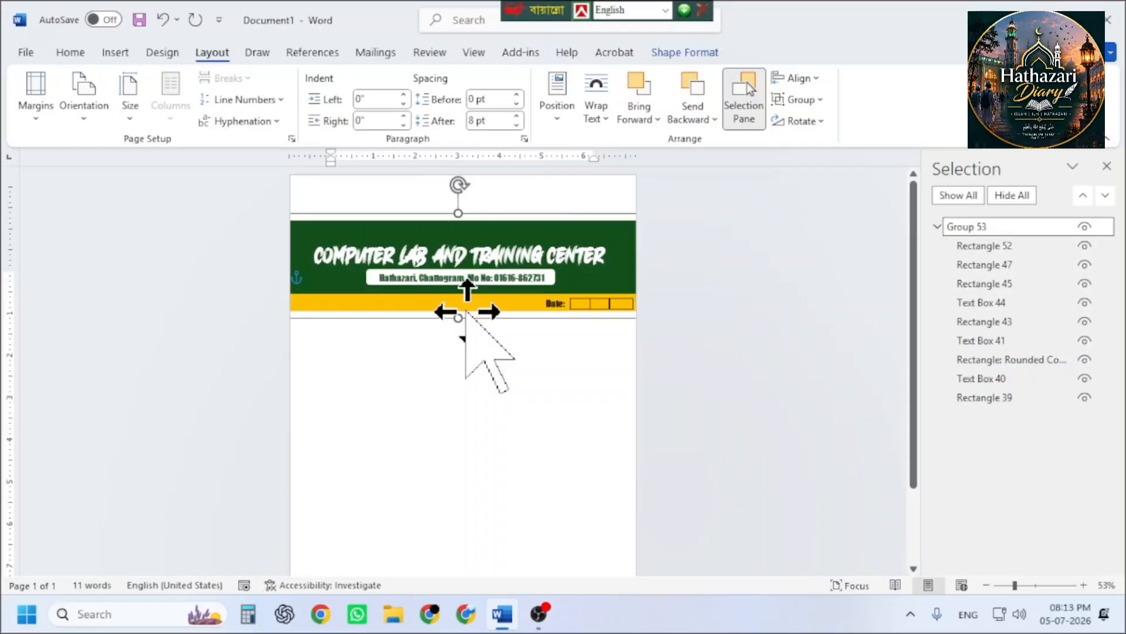
{"action": "key", "text": "Left"}
{"action": "key", "text": "Left"}
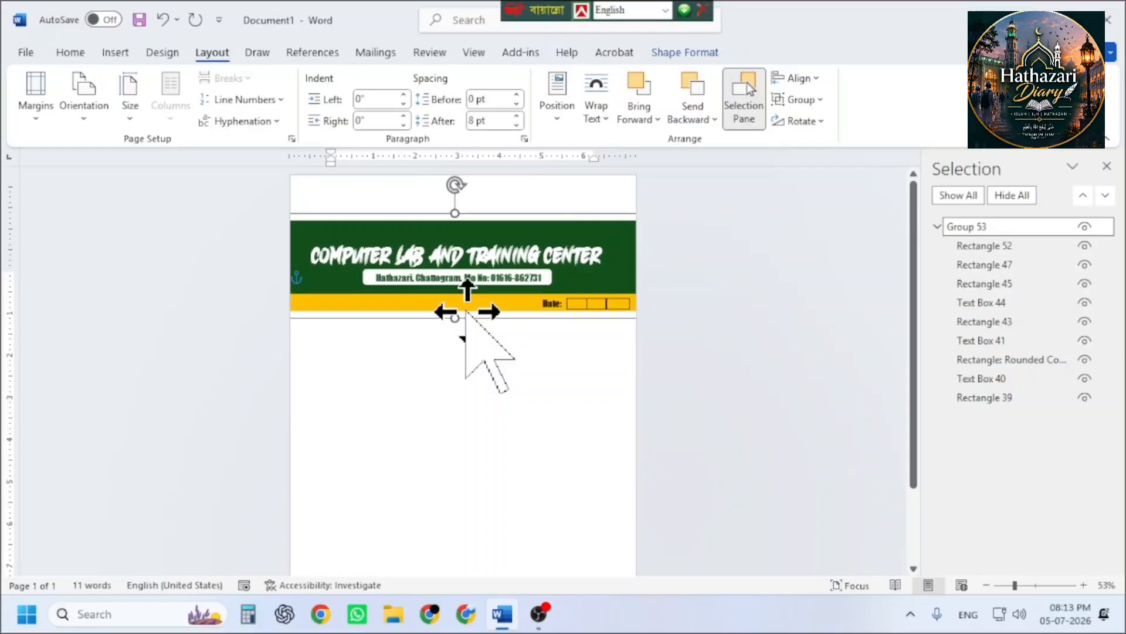
{"action": "key", "text": "Right"}
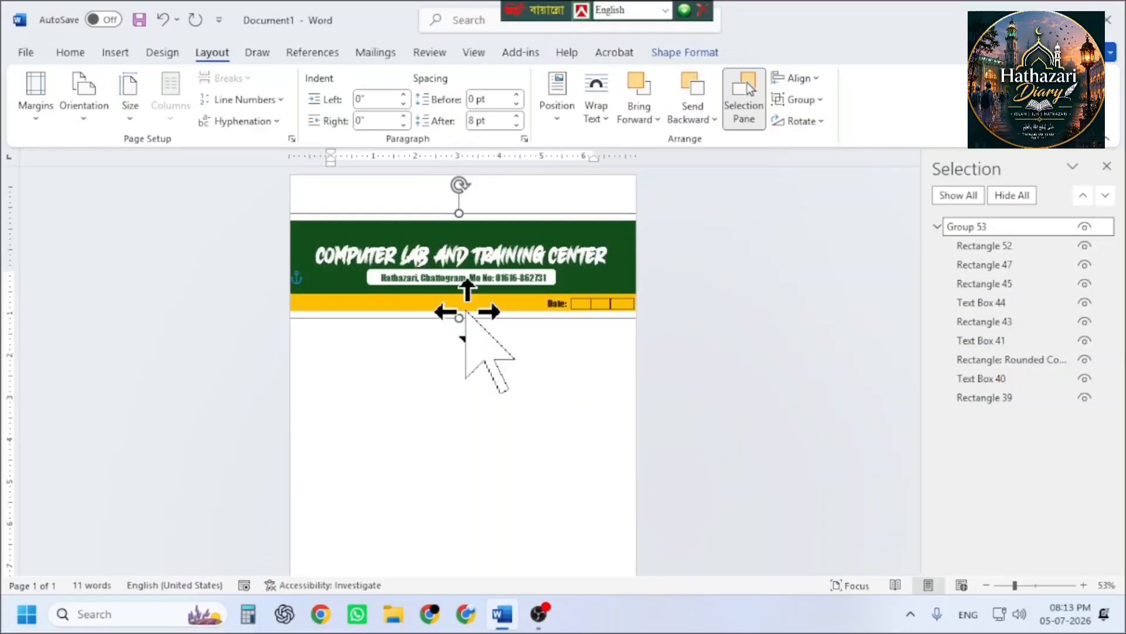
- Move the letterhead group up until the green banner meets the top edge of the page, and deselect it
{"action": "key", "text": "Up"}
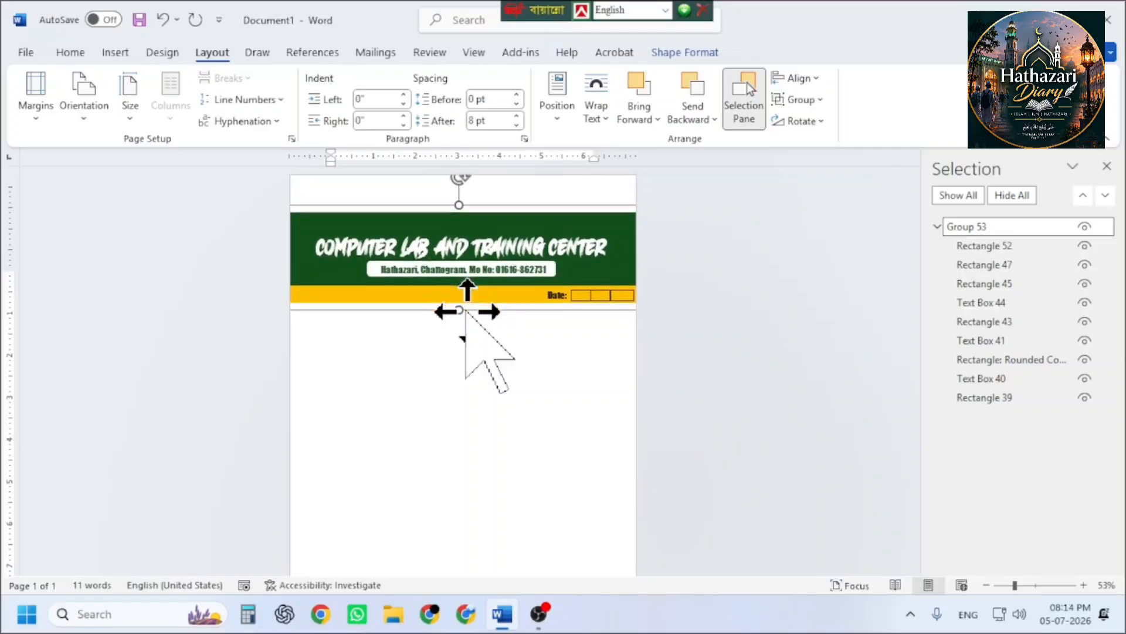
{"action": "key", "text": "Up"}
{"action": "key", "text": "Up"}
{"action": "key", "text": "Up"}
{"action": "key", "text": "Up"}
{"action": "key", "text": "Up"}
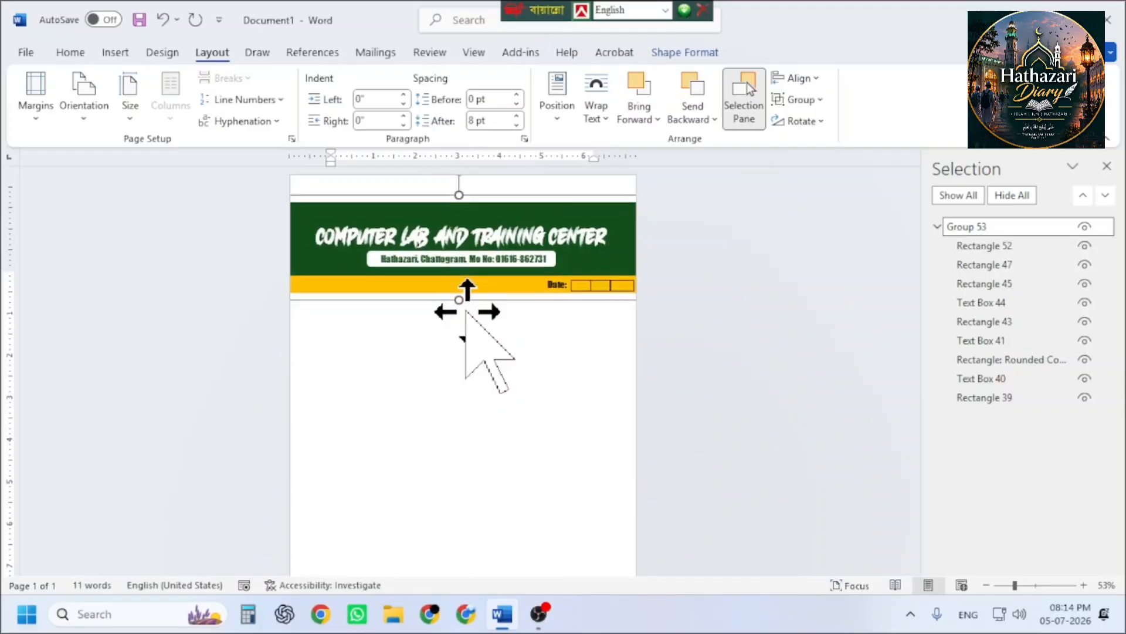
{"action": "key", "text": "Up"}
{"action": "key", "text": "Up"}
{"action": "key", "text": "Up"}
{"action": "key", "text": "Up"}
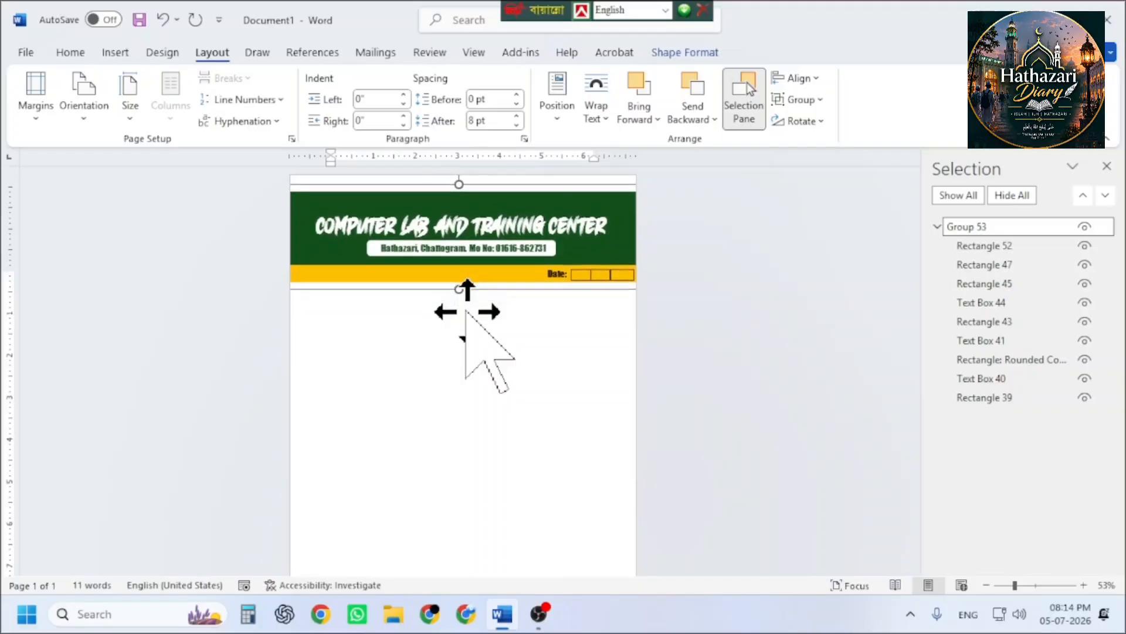
{"action": "key", "text": "Up"}
{"action": "key", "text": "Up"}
{"action": "key", "text": "Up"}
{"action": "key", "text": "Up"}
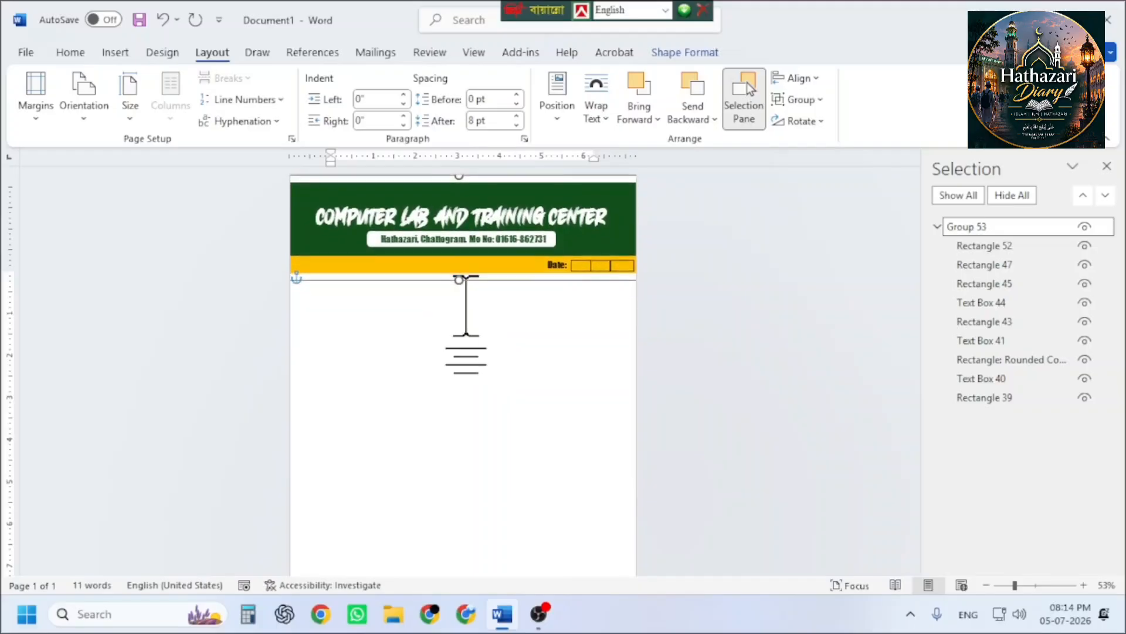
{"action": "key", "text": "Up"}
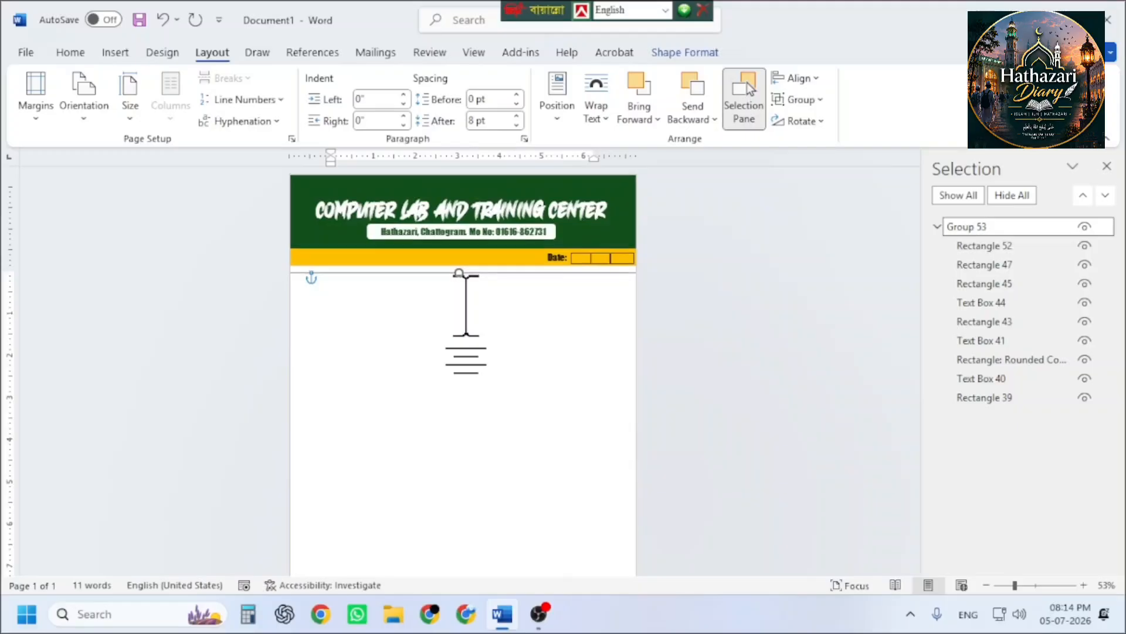
{"action": "key", "text": "Escape"}
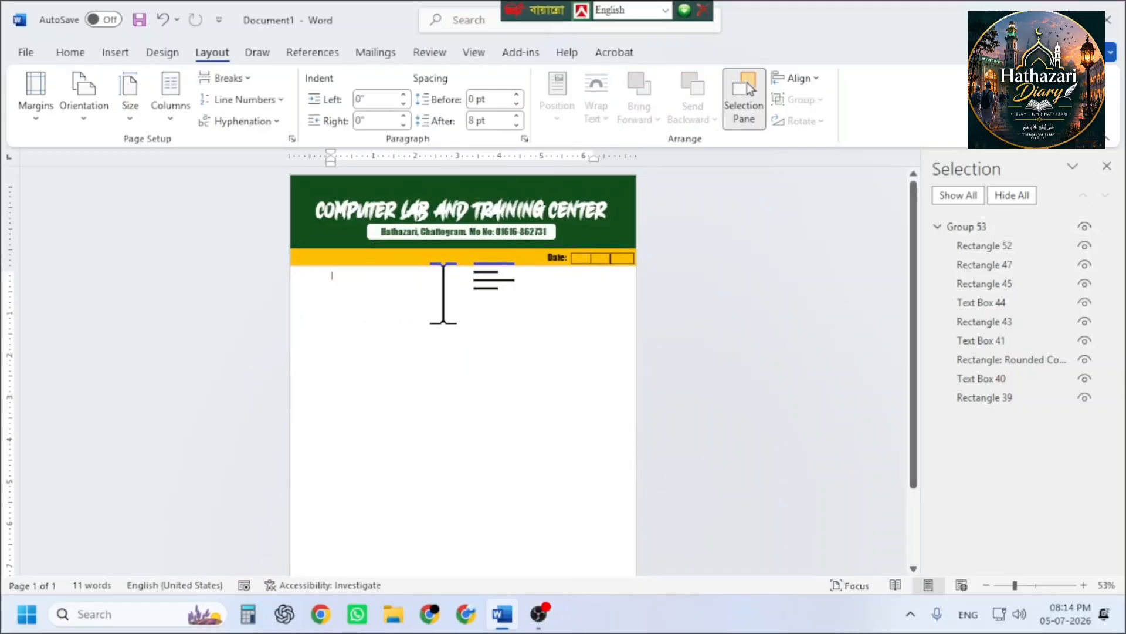
- Raise the whole letterhead group slightly further to reduce the green space above the title, and deselect it
{"action": "scroll", "coordinate": [252, 264], "scroll_direction": "down", "scroll_amount": 1}
{"action": "scroll", "coordinate": [251, 264], "scroll_direction": "up", "scroll_amount": 3}
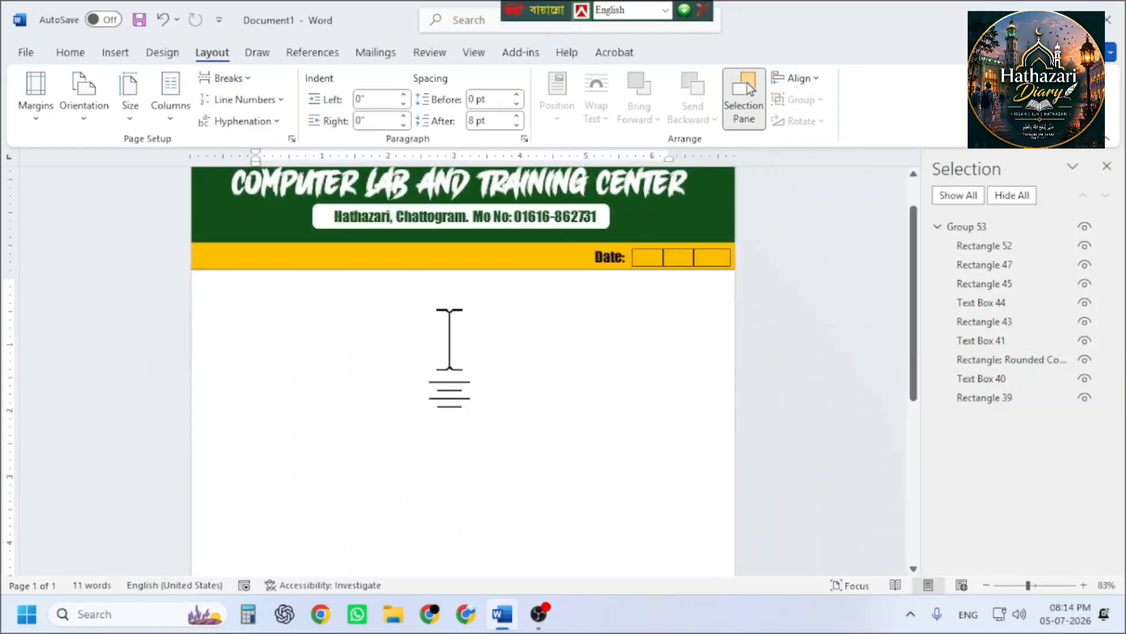
{"action": "scroll", "coordinate": [405, 326], "scroll_direction": "up", "scroll_amount": 2}
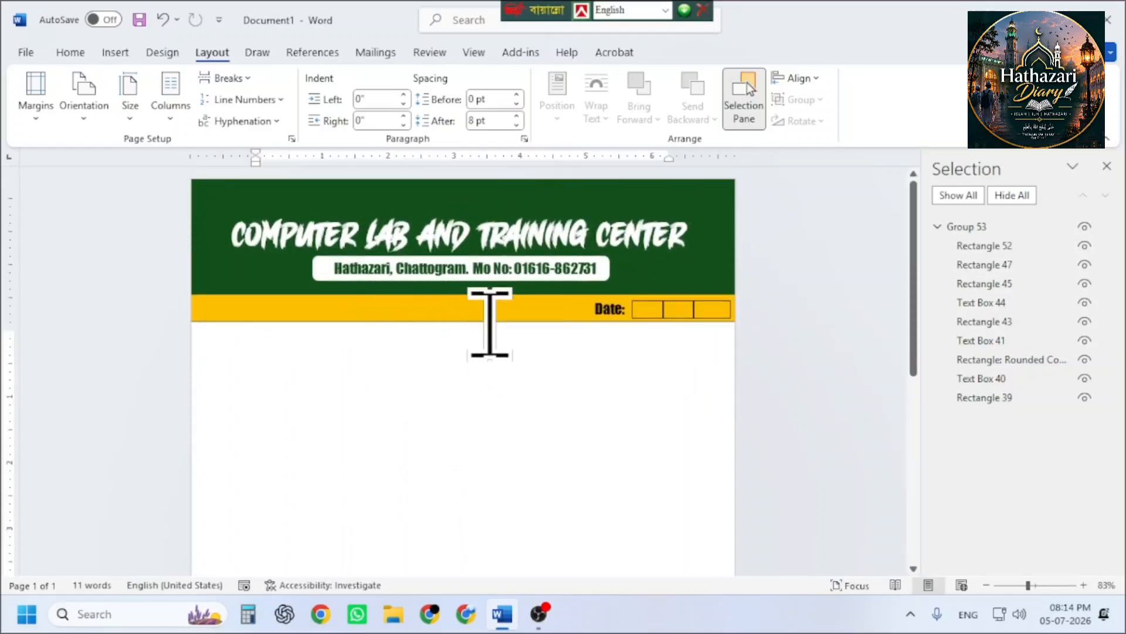
{"action": "left_click", "coordinate": [477, 234]}
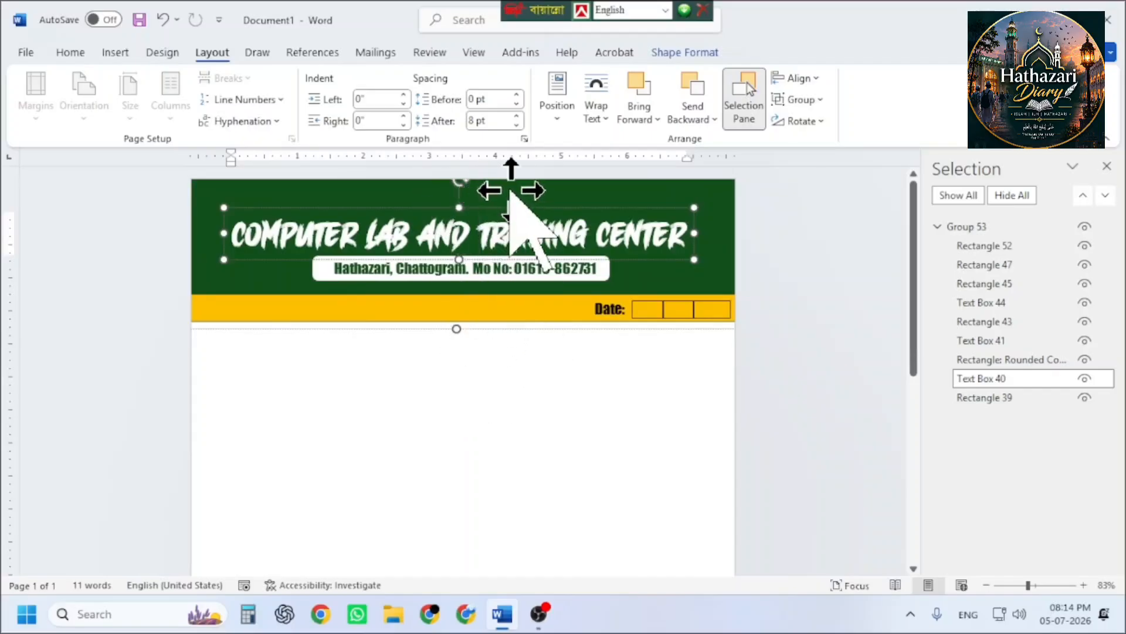
{"action": "left_click", "coordinate": [540, 193]}
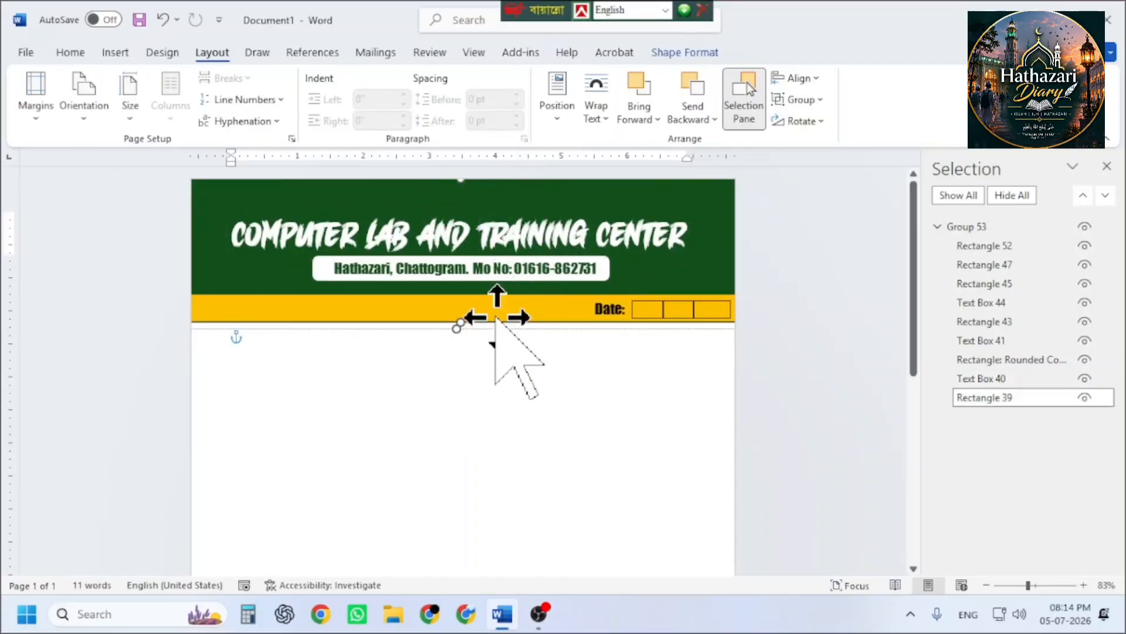
{"action": "left_click", "coordinate": [962, 227]}
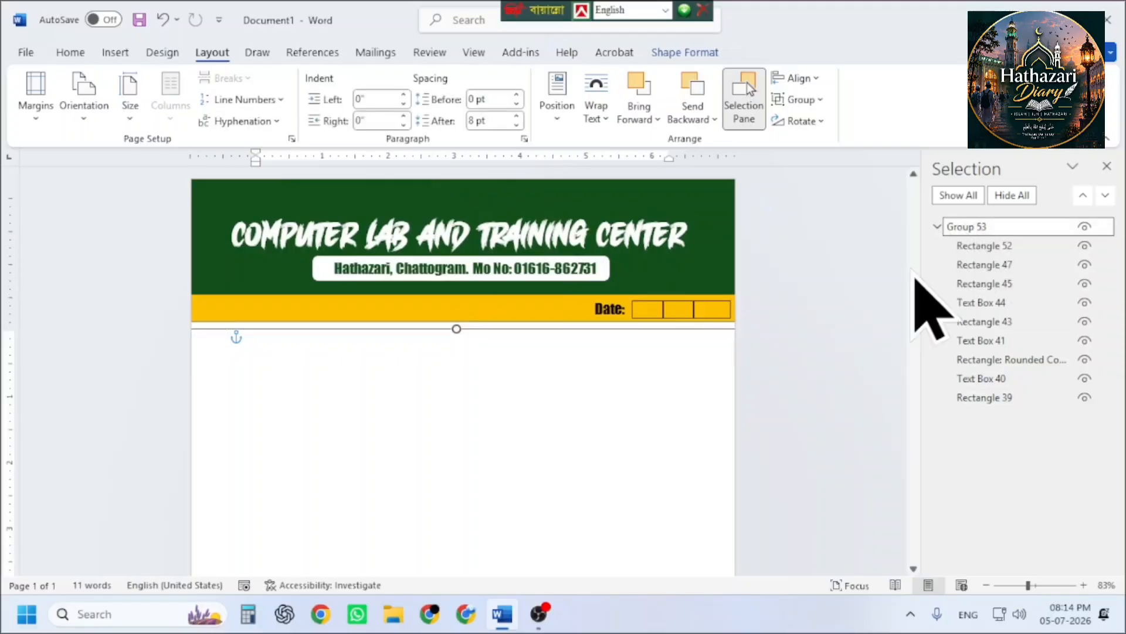
{"action": "key", "text": "Up"}
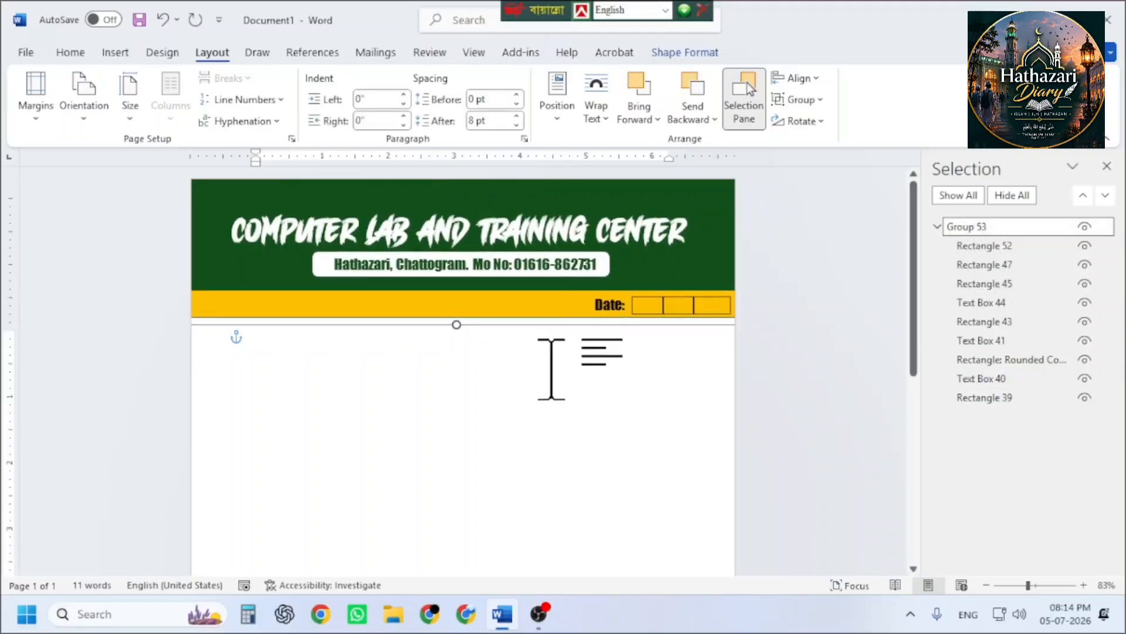
{"action": "key", "text": "Up"}
{"action": "key", "text": "Up"}
{"action": "key", "text": "Up"}
{"action": "key", "text": "Up"}
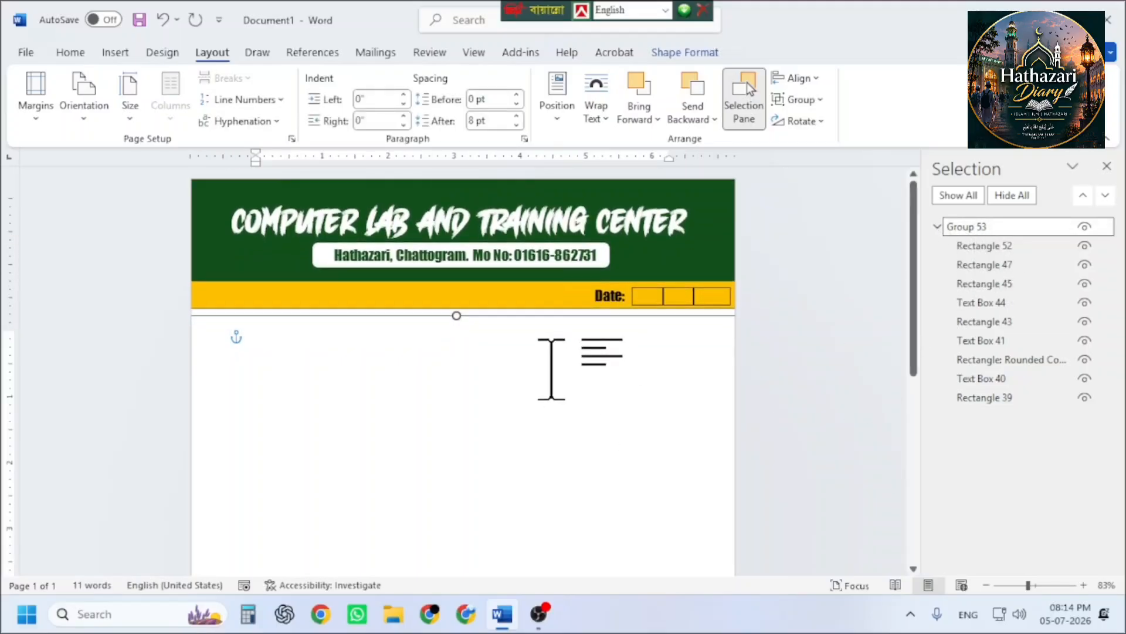
{"action": "key", "text": "Up"}
{"action": "left_click", "coordinate": [510, 390]}
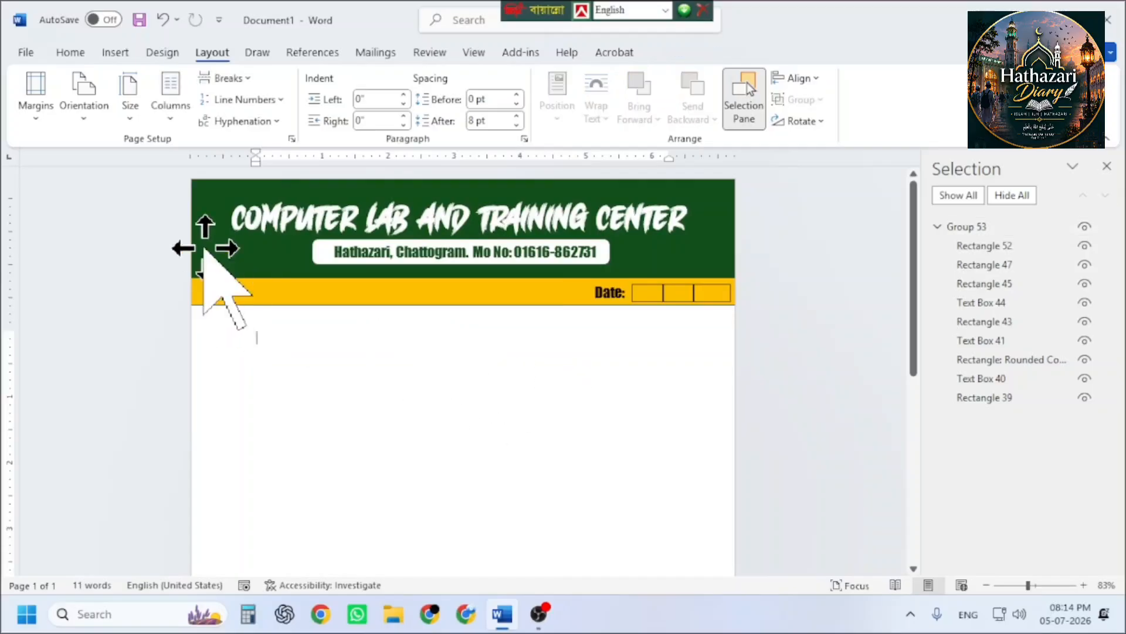
- Fill the page below the letterhead with sample paragraphs using =rand(), and enlarge the font of all the generated text
{"action": "scroll", "coordinate": [364, 327], "scroll_direction": "up", "scroll_amount": 1, "text": "ctrl"}
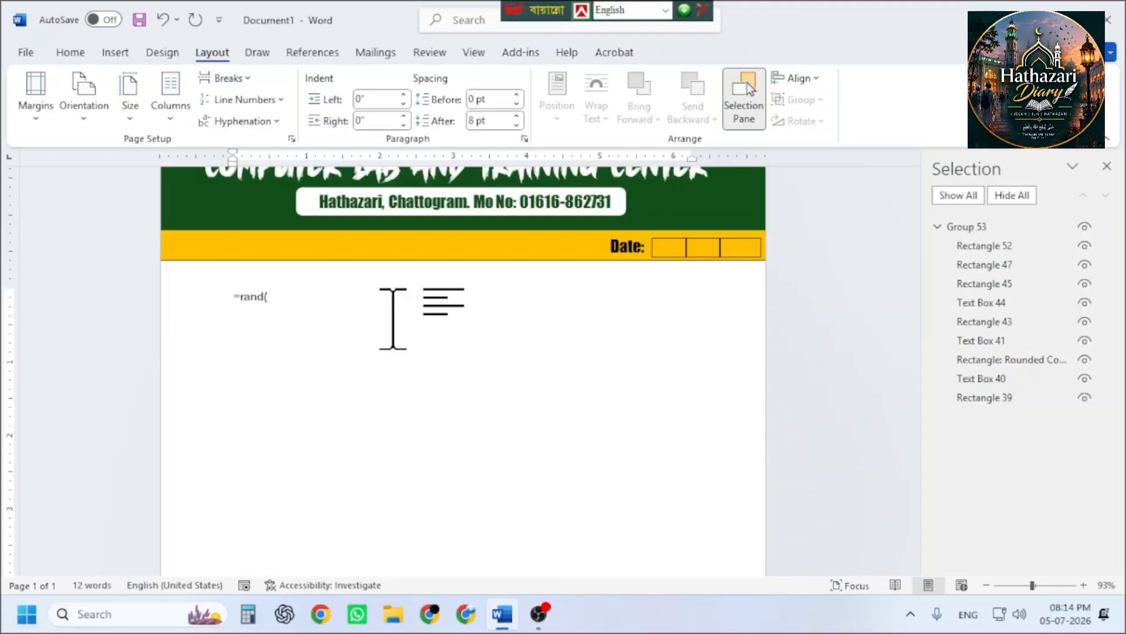
{"action": "key", "text": "Return"}
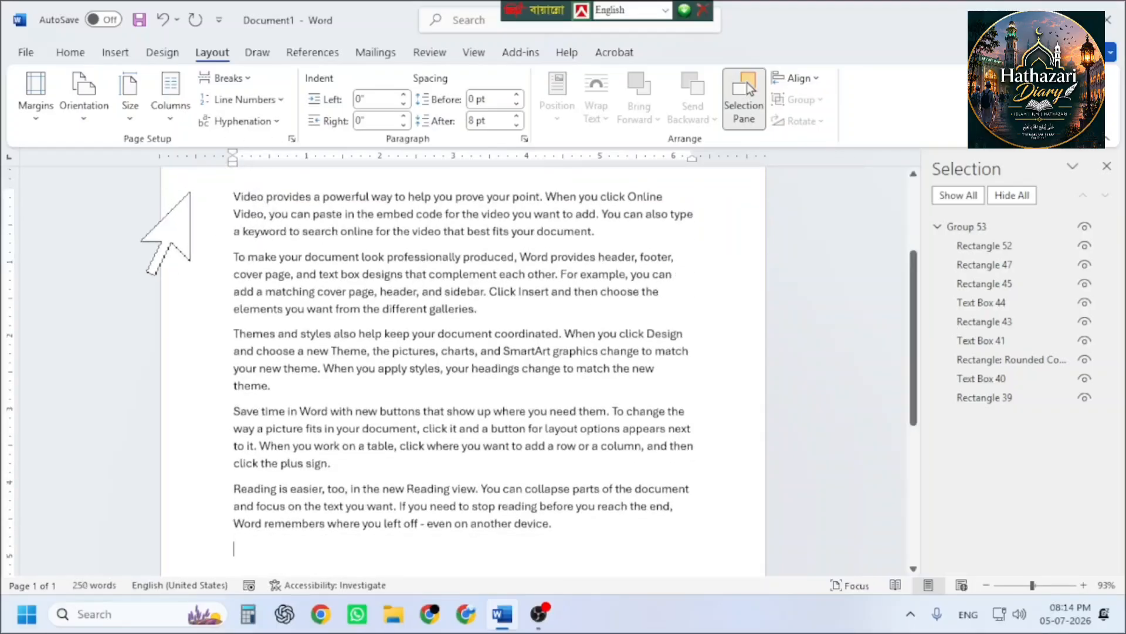
{"action": "left_click_drag", "start_coordinate": [197, 200], "coordinate": [249, 548]}
{"action": "key", "text": "ctrl+shift+period"}
{"action": "key", "text": "ctrl+shift+period"}
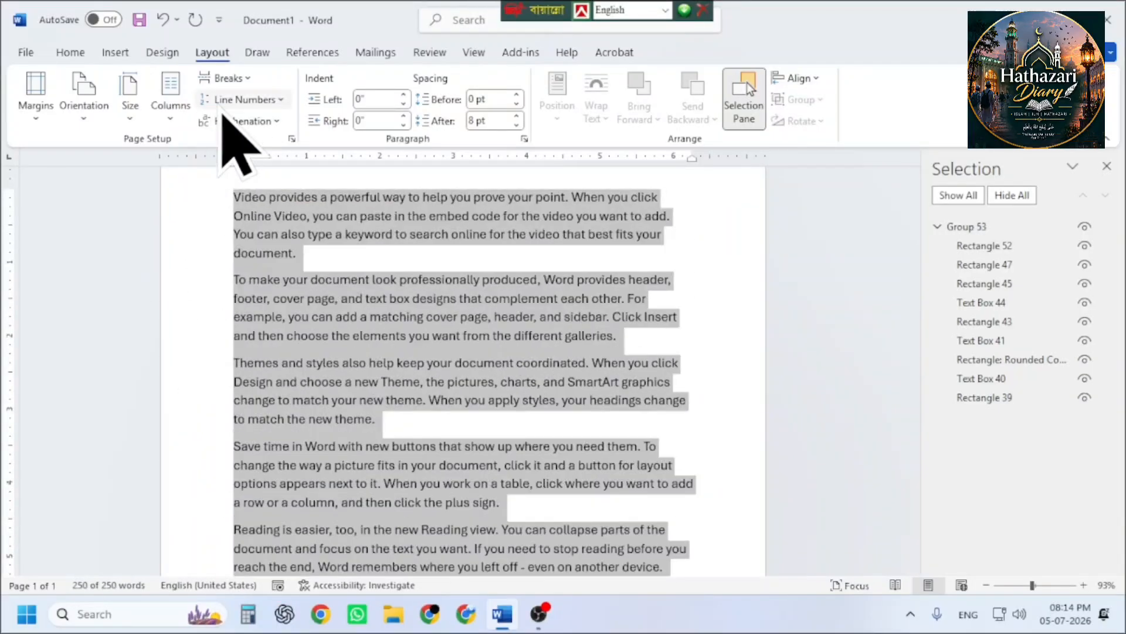
- Enlarge all the sample text to 18 pt so it continues onto a second page, and deselect it
{"action": "key", "text": "ctrl+shift+period"}
{"action": "scroll", "coordinate": [640, 463], "scroll_direction": "down", "scroll_amount": 5}
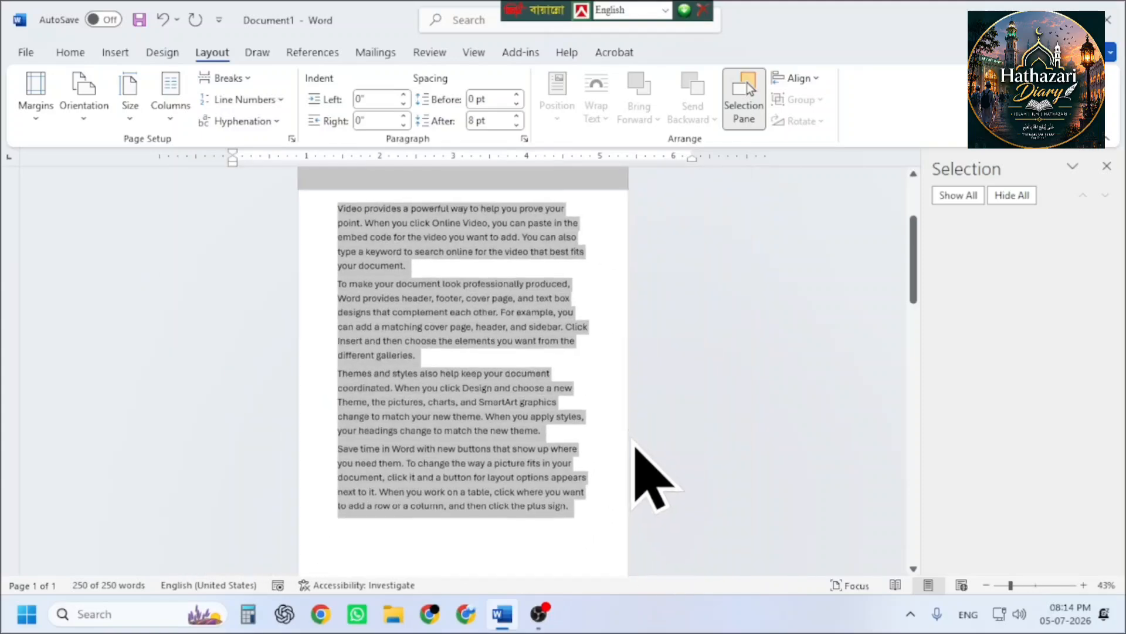
{"action": "left_click", "coordinate": [351, 368]}
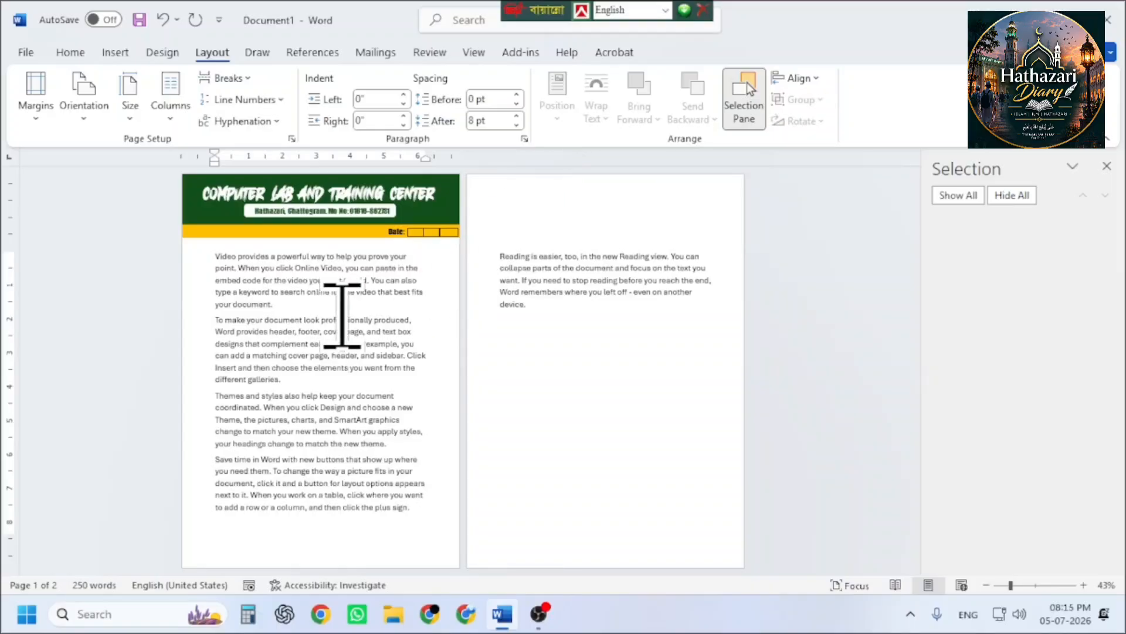
{"action": "scroll", "coordinate": [342, 315], "scroll_direction": "up", "scroll_amount": 3, "text": "ctrl"}
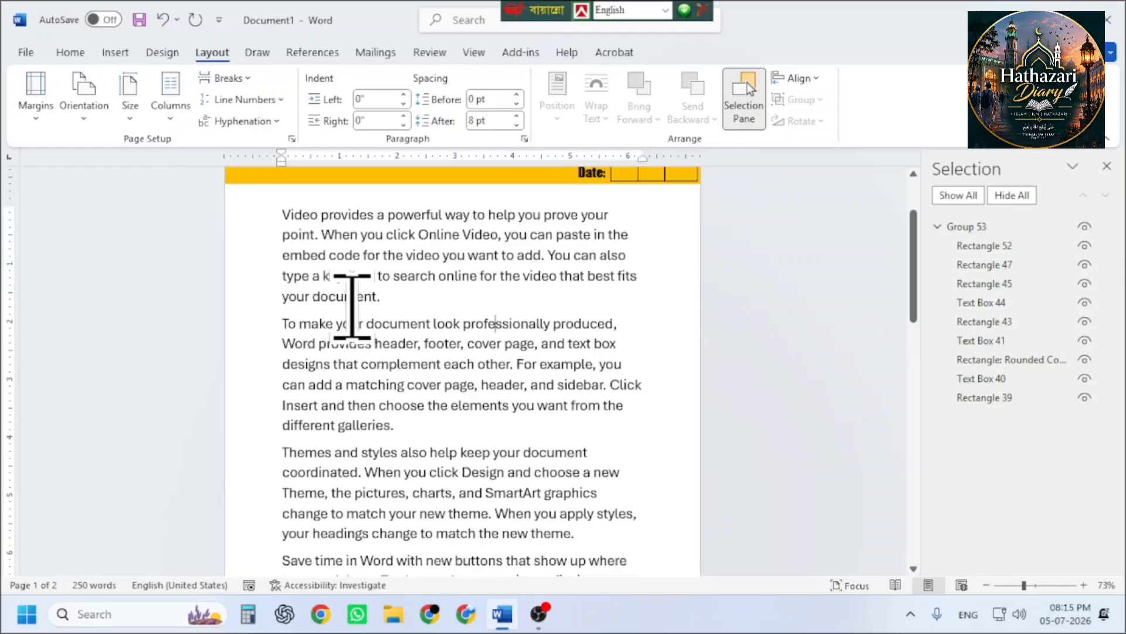
{"action": "scroll", "coordinate": [346, 315], "scroll_direction": "up", "scroll_amount": 3}
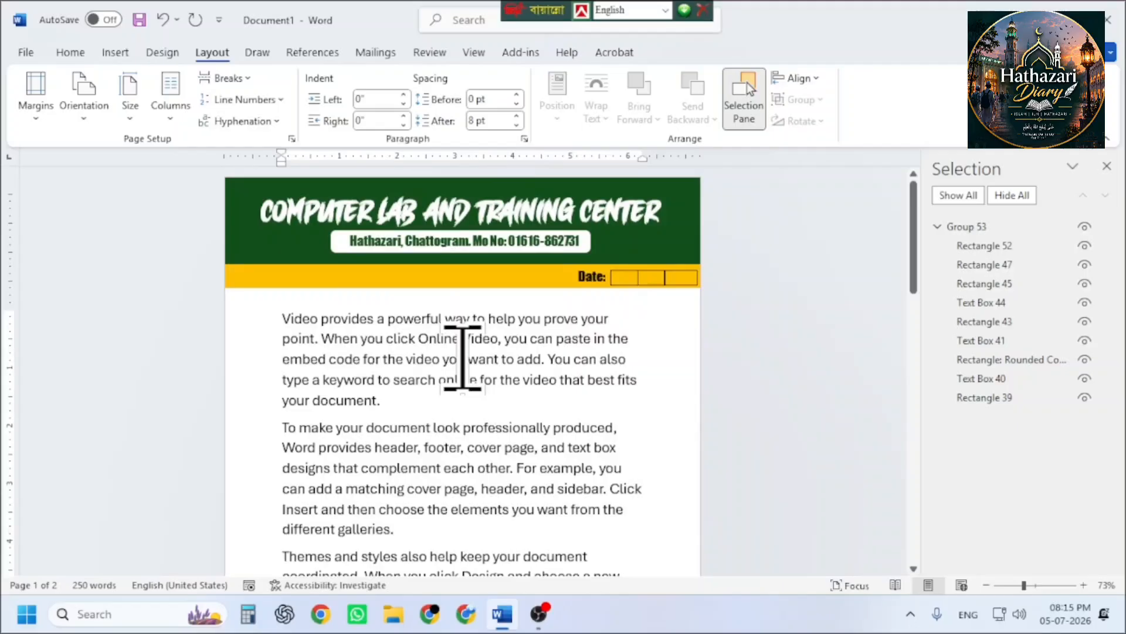
- Cut the whole letterhead group out of the document body on the first page
{"action": "left_click", "coordinate": [524, 281]}
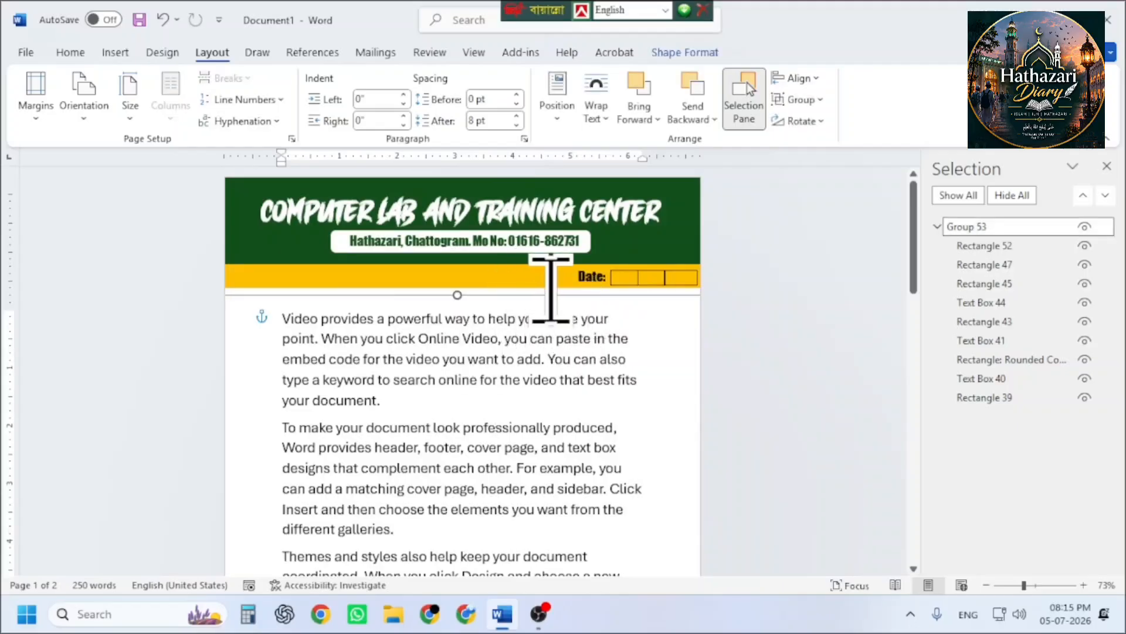
{"action": "key", "text": "Delete"}
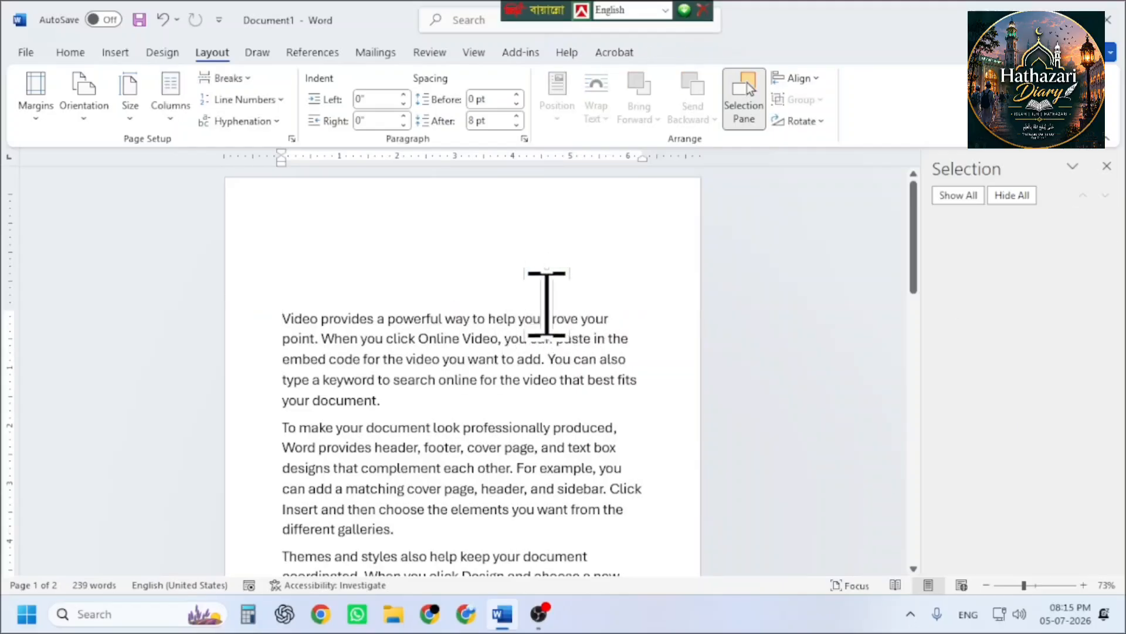
{"action": "key", "text": "ctrl+z"}
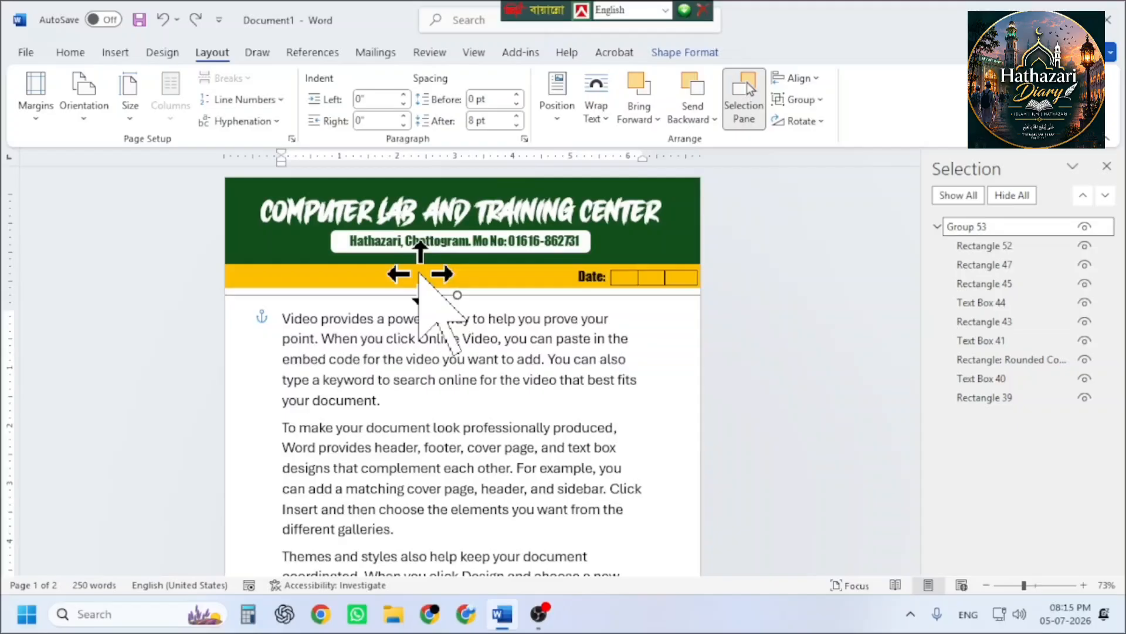
{"action": "key", "text": "Delete"}
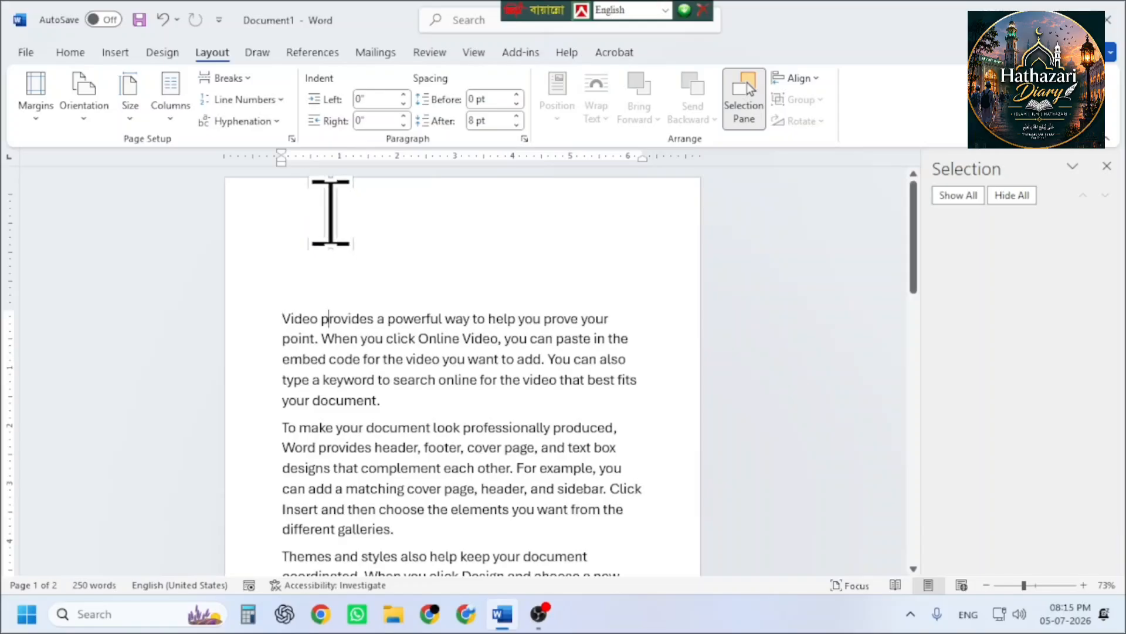
- Try pasting the letterhead group into the page header, undo the paste and return to the body text
{"action": "double_click", "coordinate": [693, 261]}
{"action": "key", "text": "ctrl+v"}
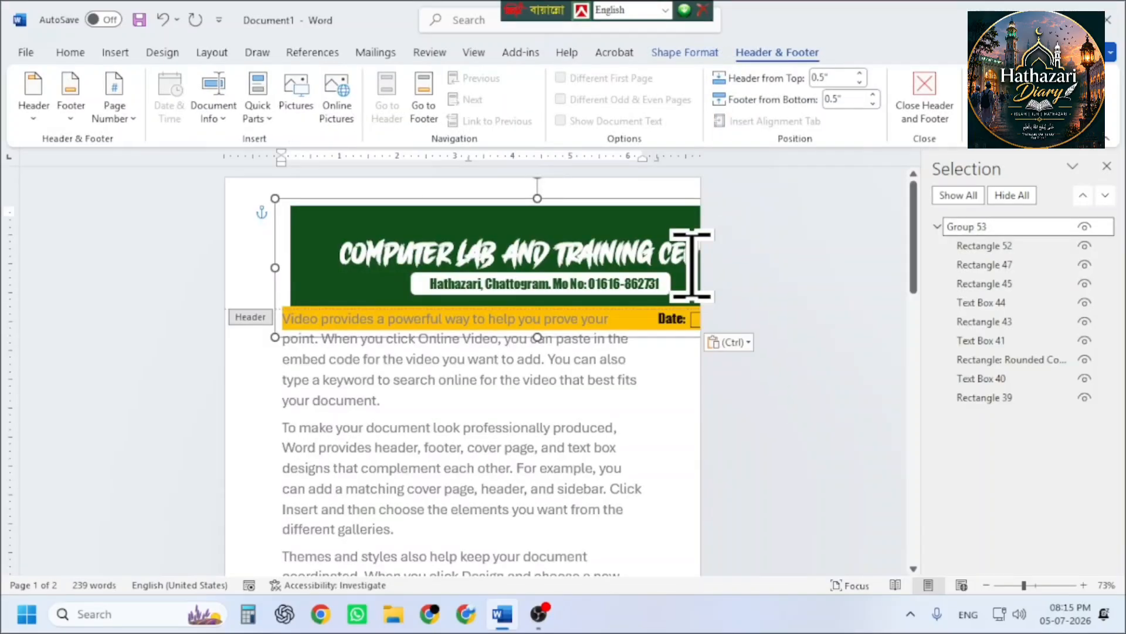
{"action": "key", "text": "ctrl+z"}
{"action": "double_click", "coordinate": [517, 403]}
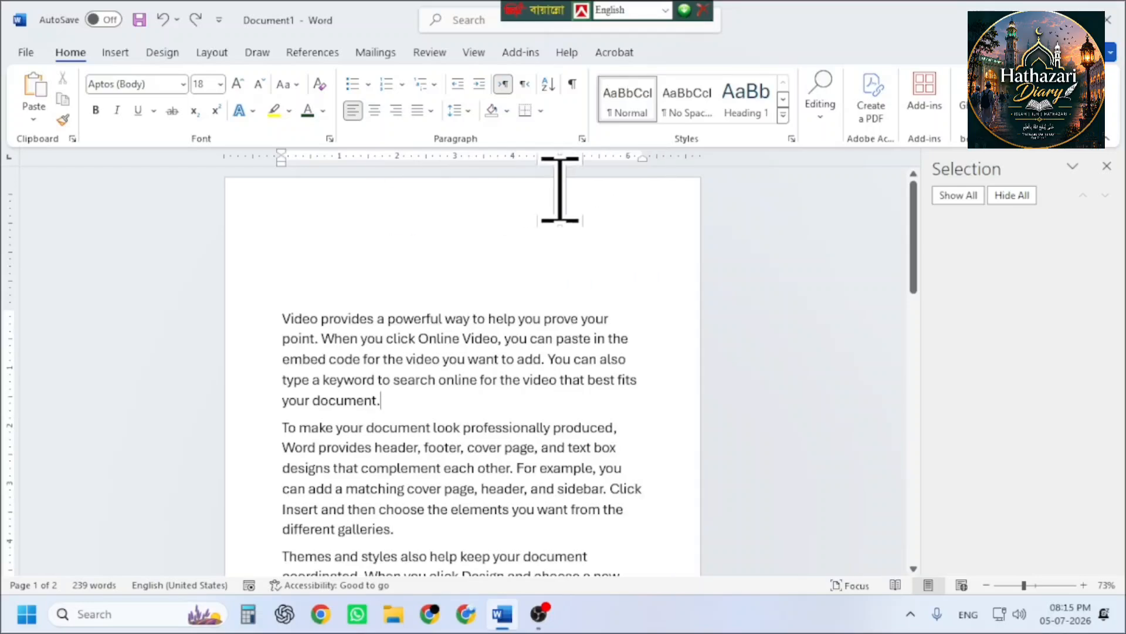
- Paste the letterhead group into the page header and move it up and left to the page's top edge
{"action": "double_click", "coordinate": [398, 206]}
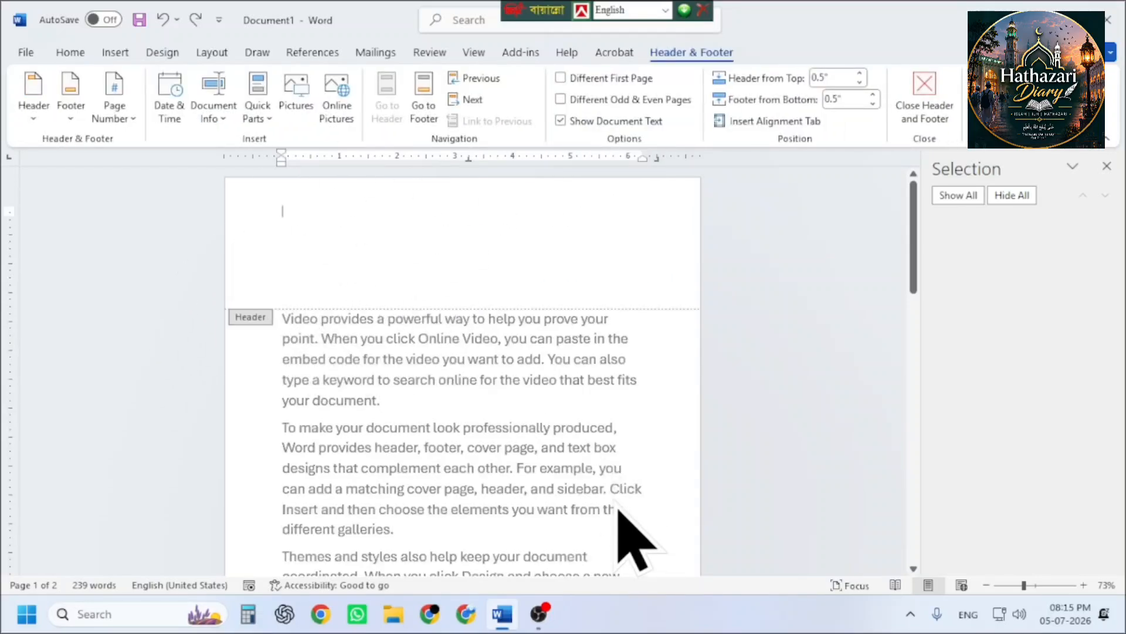
{"action": "key", "text": "ctrl+v"}
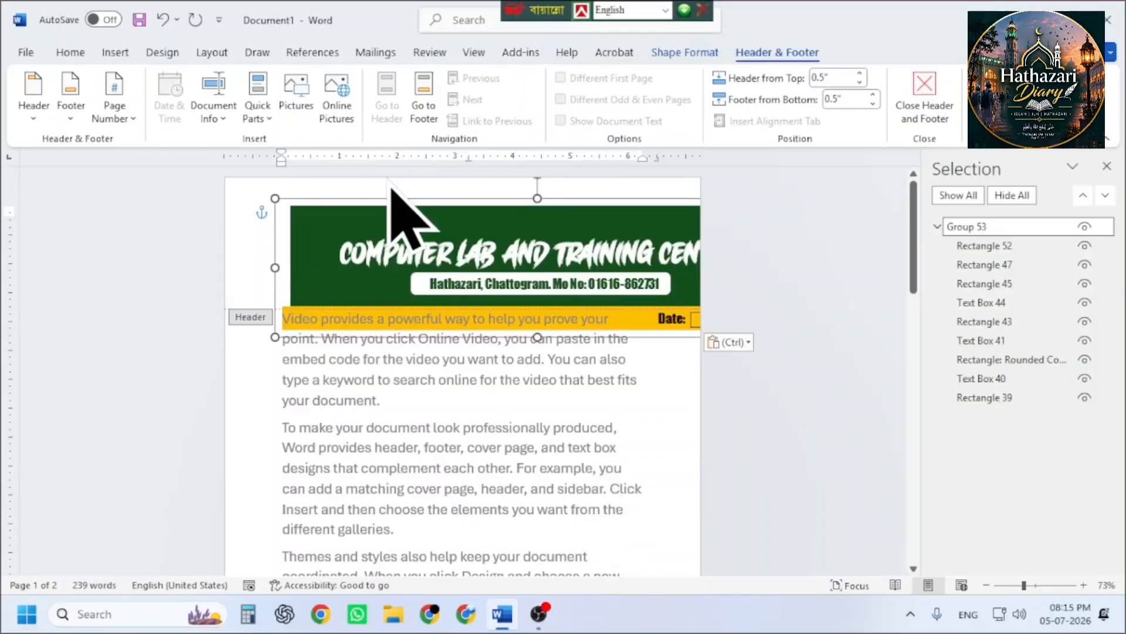
{"action": "left_click_drag", "start_coordinate": [398, 200], "coordinate": [313, 162]}
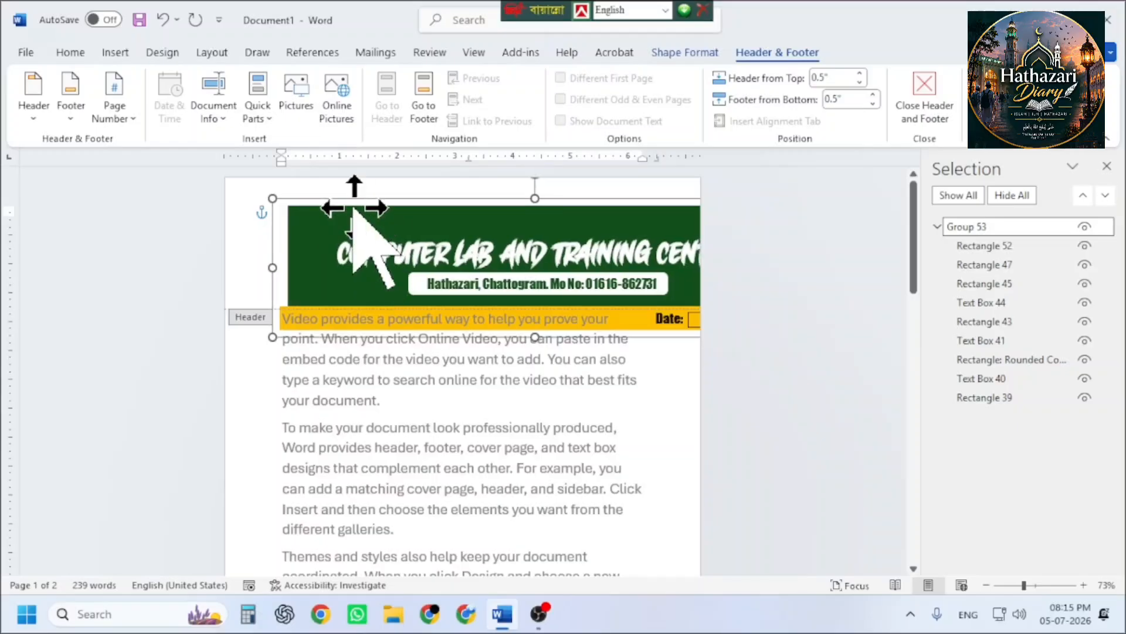
{"action": "left_click_drag", "start_coordinate": [354, 208], "coordinate": [284, 180]}
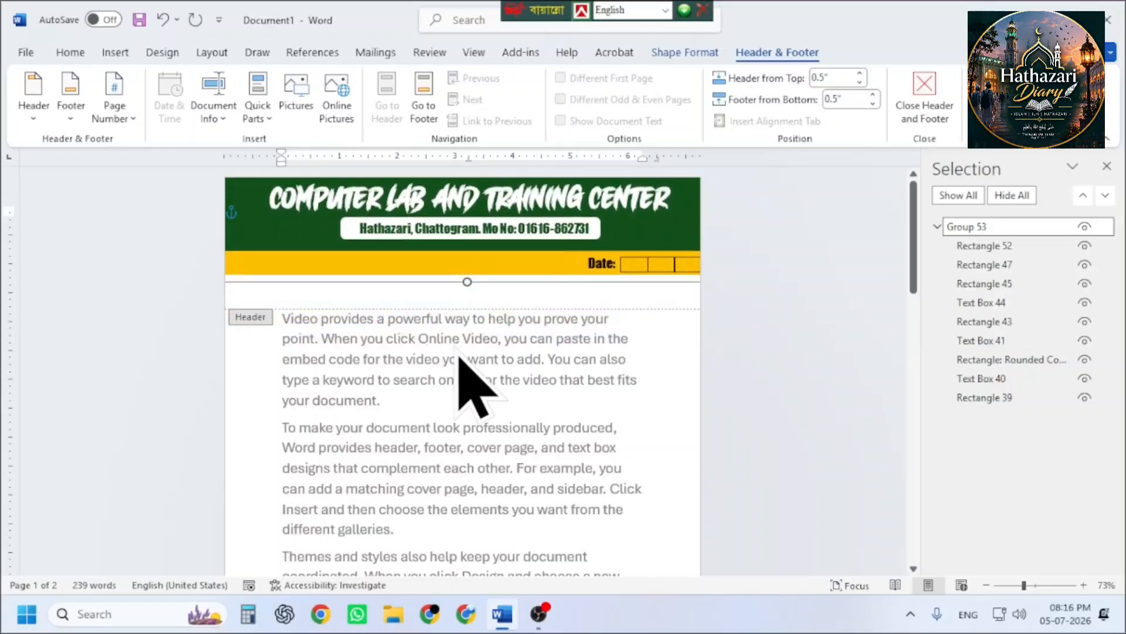
- Nudge the header letterhead down and left until the date boxes fit inside the page's right edge, and return to the body text
{"action": "key", "text": "Down"}
{"action": "key", "text": "Down"}
{"action": "key", "text": "Down"}
{"action": "key", "text": "Down"}
{"action": "key", "text": "Down"}
{"action": "key", "text": "Down"}
{"action": "key", "text": "Down"}
{"action": "key", "text": "Down"}
{"action": "key", "text": "Down"}
{"action": "key", "text": "Down"}
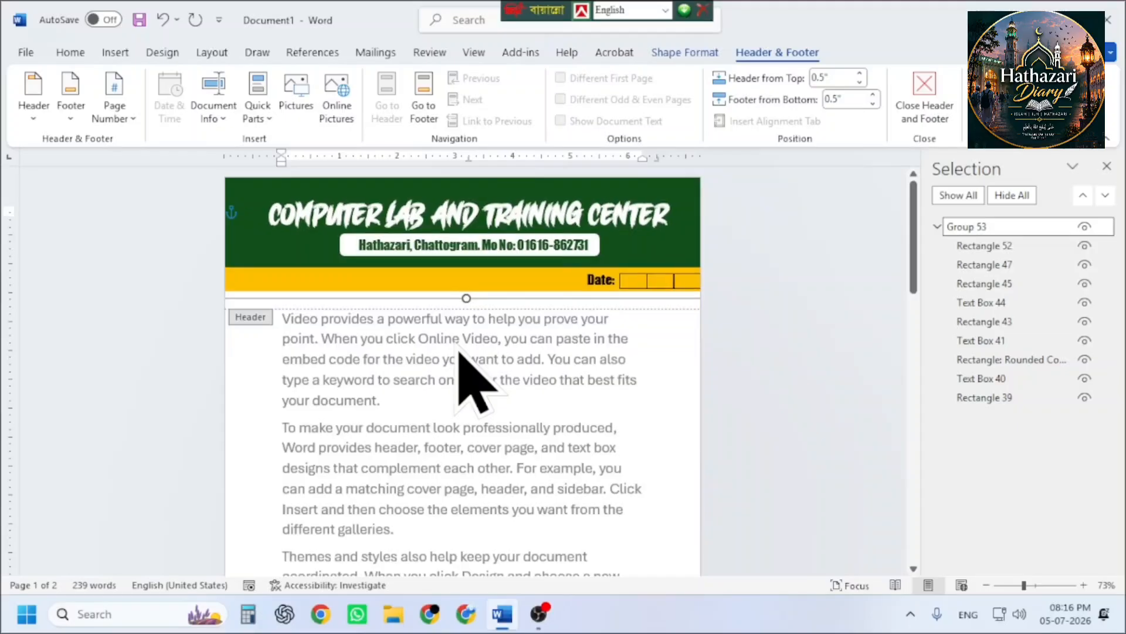
{"action": "key", "text": "Left"}
{"action": "key", "text": "Left"}
{"action": "key", "text": "Left"}
{"action": "key", "text": "Left"}
{"action": "key", "text": "Left"}
{"action": "key", "text": "Left"}
{"action": "key", "text": "Left"}
{"action": "key", "text": "Left"}
{"action": "key", "text": "Left"}
{"action": "key", "text": "Down"}
{"action": "key", "text": "Down"}
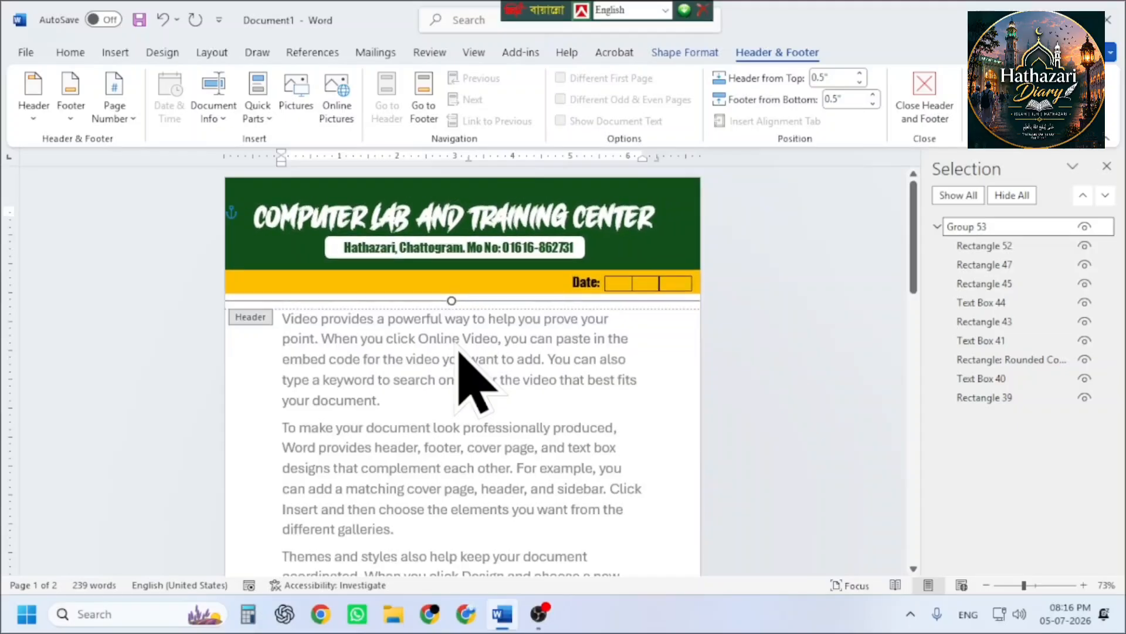
{"action": "key", "text": "Up"}
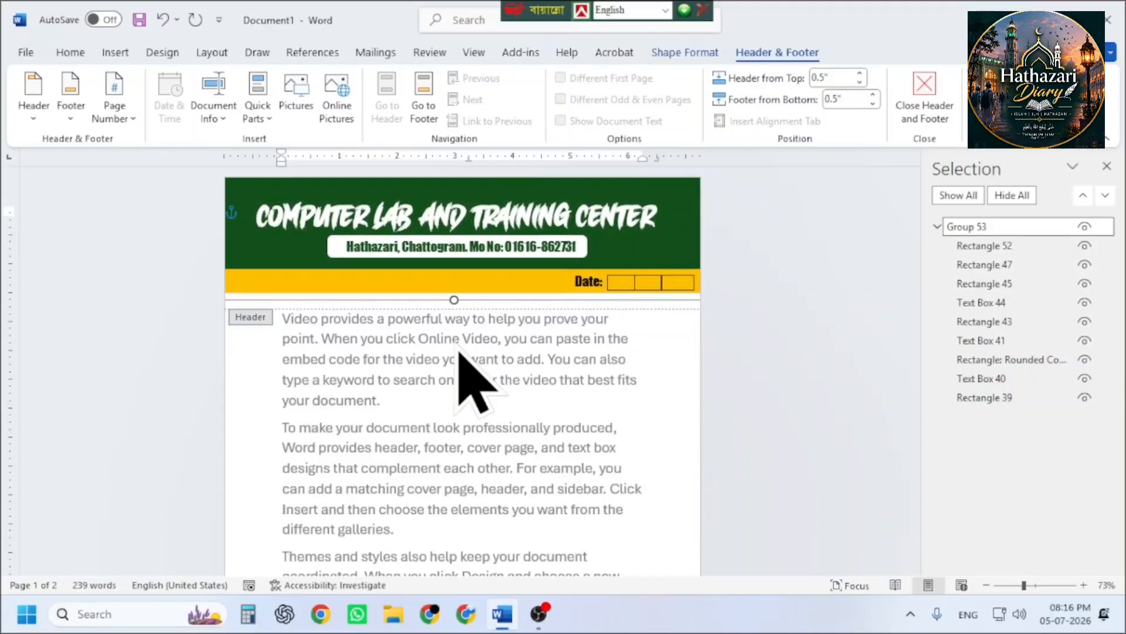
{"action": "key", "text": "Right"}
{"action": "left_click", "coordinate": [452, 214]}
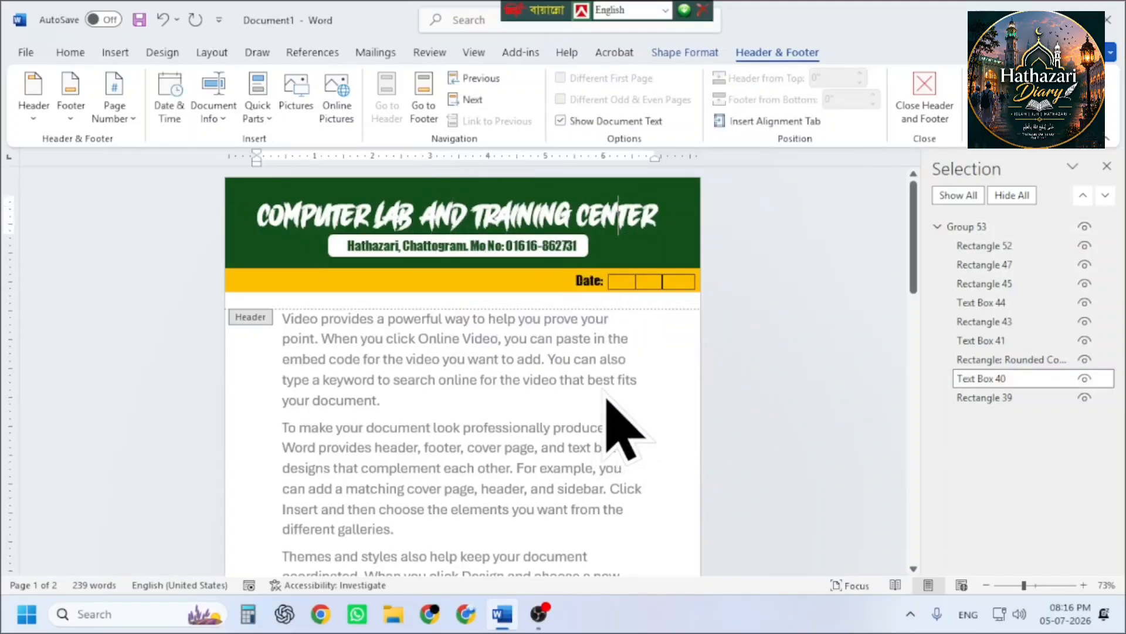
{"action": "double_click", "coordinate": [533, 350]}
{"action": "scroll", "coordinate": [532, 350], "scroll_direction": "down", "scroll_amount": 2, "text": "ctrl"}
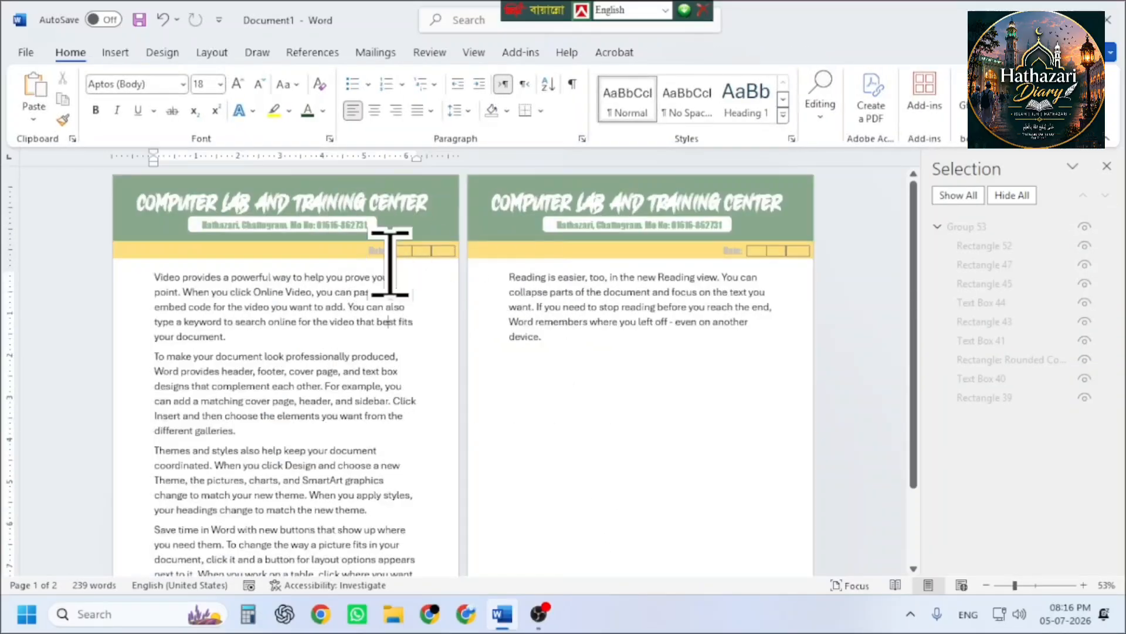
- Duplicate all the sample text several times after the last paragraph to extend the document over more pages
{"action": "left_click", "coordinate": [540, 363]}
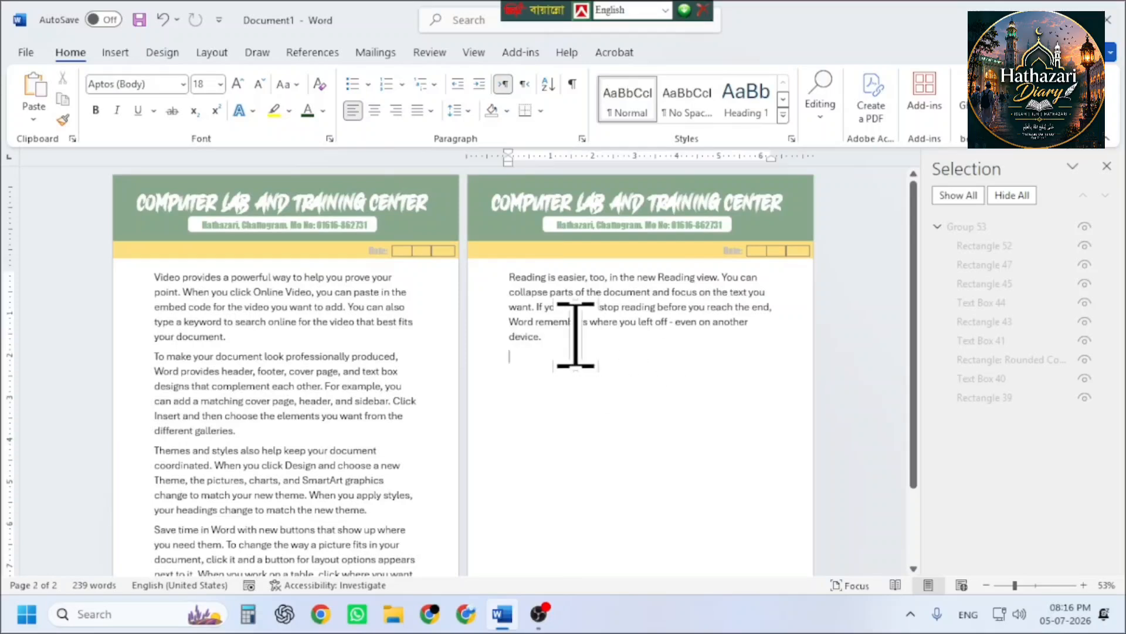
{"action": "key", "text": "ctrl+a"}
{"action": "key", "text": "Delete"}
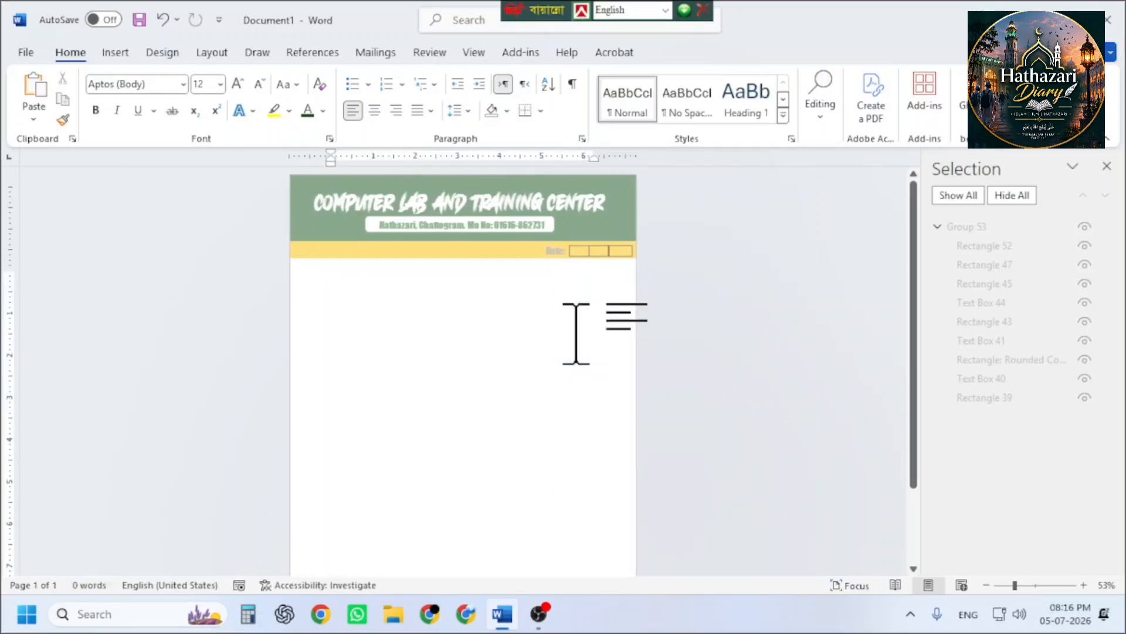
{"action": "key", "text": "ctrl+z"}
{"action": "left_click", "coordinate": [520, 360]}
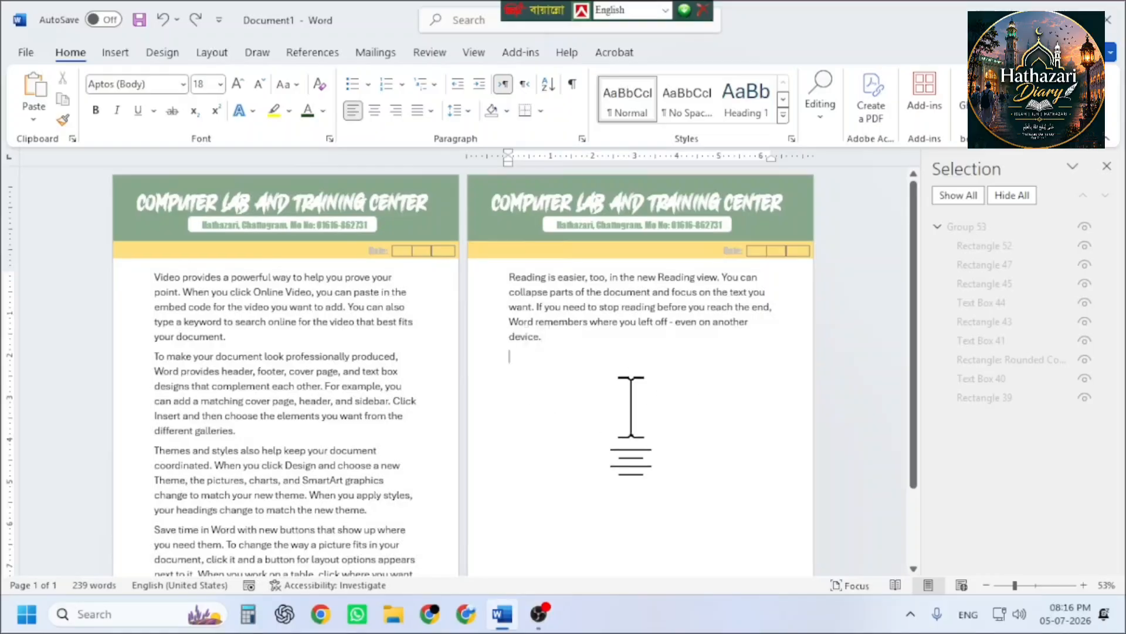
{"action": "scroll", "coordinate": [631, 411], "scroll_direction": "down", "scroll_amount": 5}
{"action": "key", "text": "ctrl+v"}
{"action": "key", "text": "ctrl+v"}
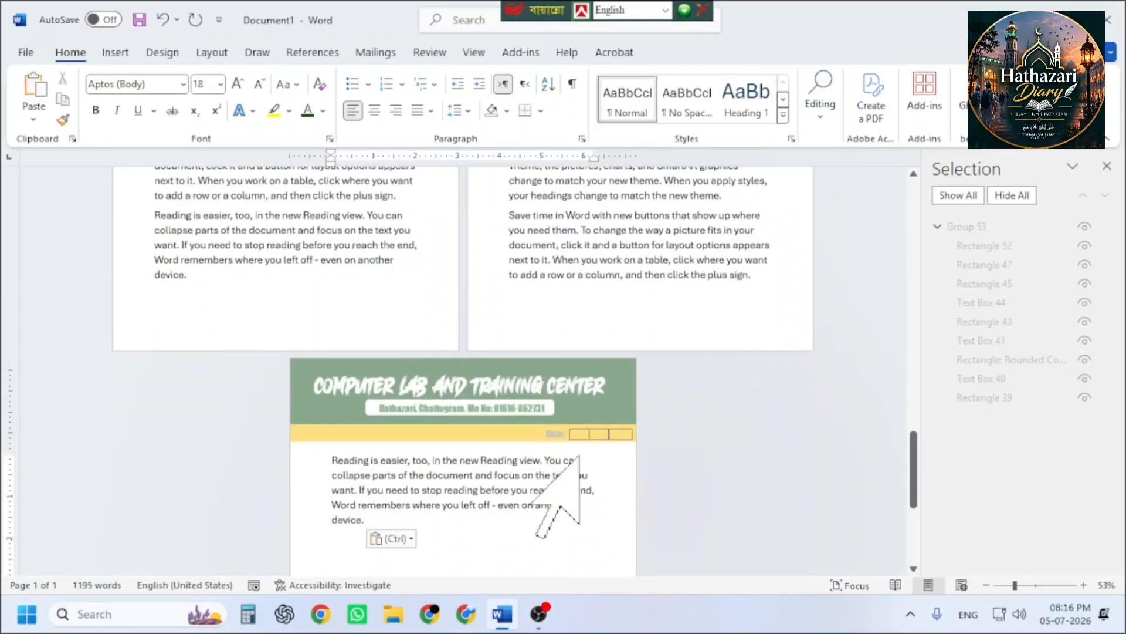
- Look through all the pages to examine how the header letterhead appears on each one
{"action": "scroll", "coordinate": [511, 381], "scroll_direction": "up", "scroll_amount": 6}
{"action": "scroll", "coordinate": [579, 271], "scroll_direction": "up", "scroll_amount": 8}
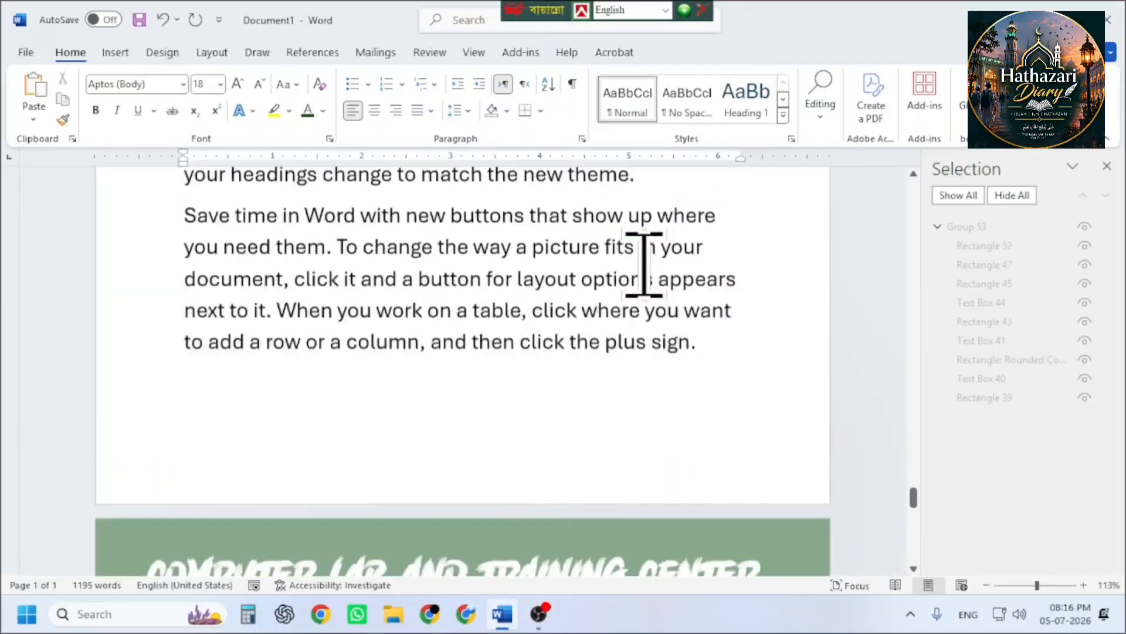
{"action": "scroll", "coordinate": [659, 301], "scroll_direction": "down", "scroll_amount": 5}
{"action": "scroll", "coordinate": [566, 311], "scroll_direction": "up", "scroll_amount": 7}
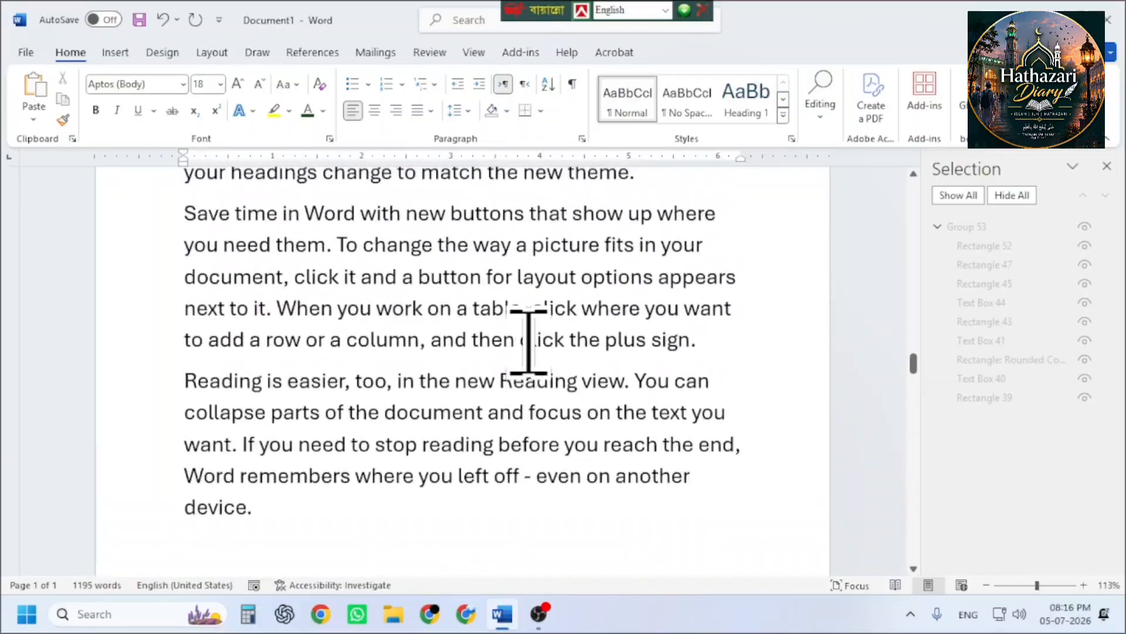
{"action": "scroll", "coordinate": [528, 339], "scroll_direction": "down", "scroll_amount": 5}
{"action": "scroll", "coordinate": [521, 345], "scroll_direction": "up", "scroll_amount": 7}
{"action": "scroll", "coordinate": [521, 345], "scroll_direction": "up", "scroll_amount": 20}
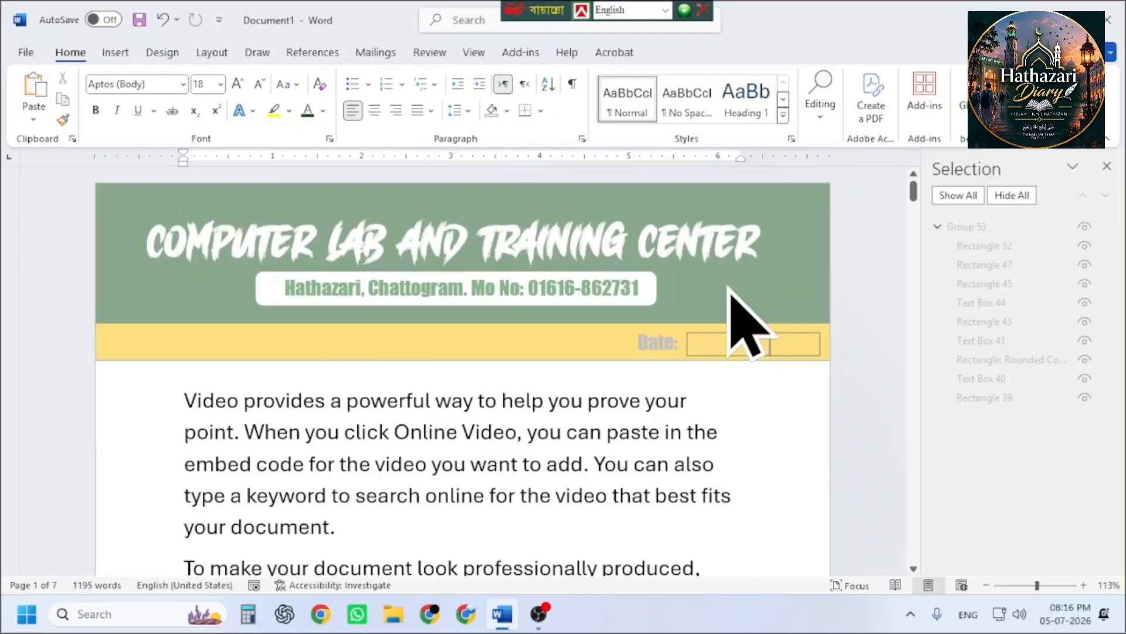
{"action": "scroll", "coordinate": [741, 319], "scroll_direction": "down", "scroll_amount": 10}
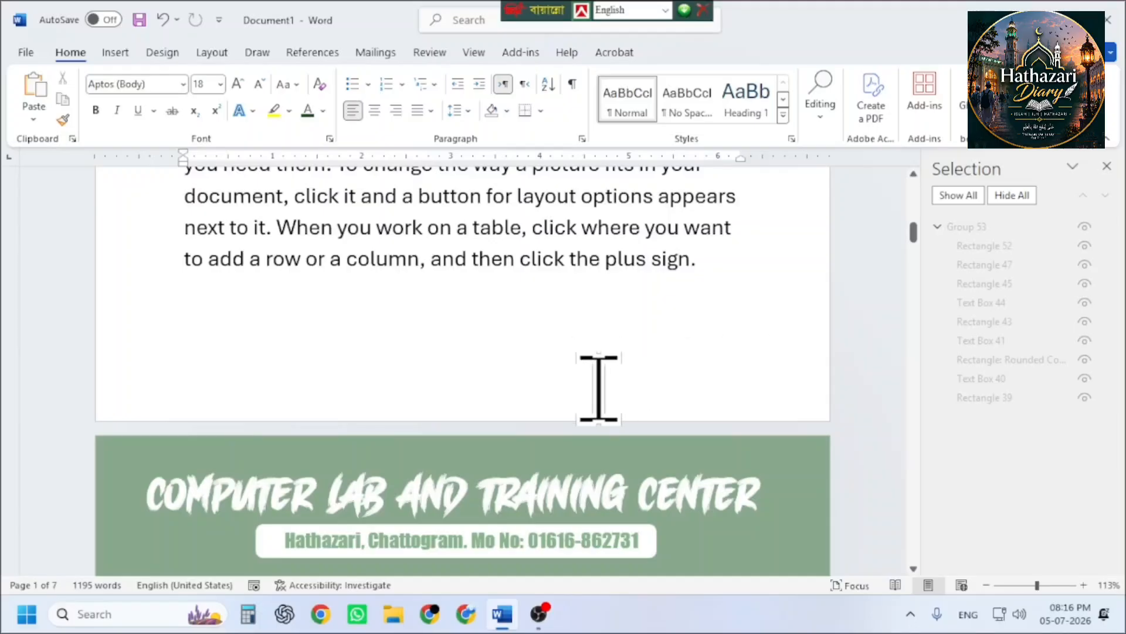
{"action": "scroll", "coordinate": [603, 314], "scroll_direction": "down", "scroll_amount": 8, "text": "ctrl"}
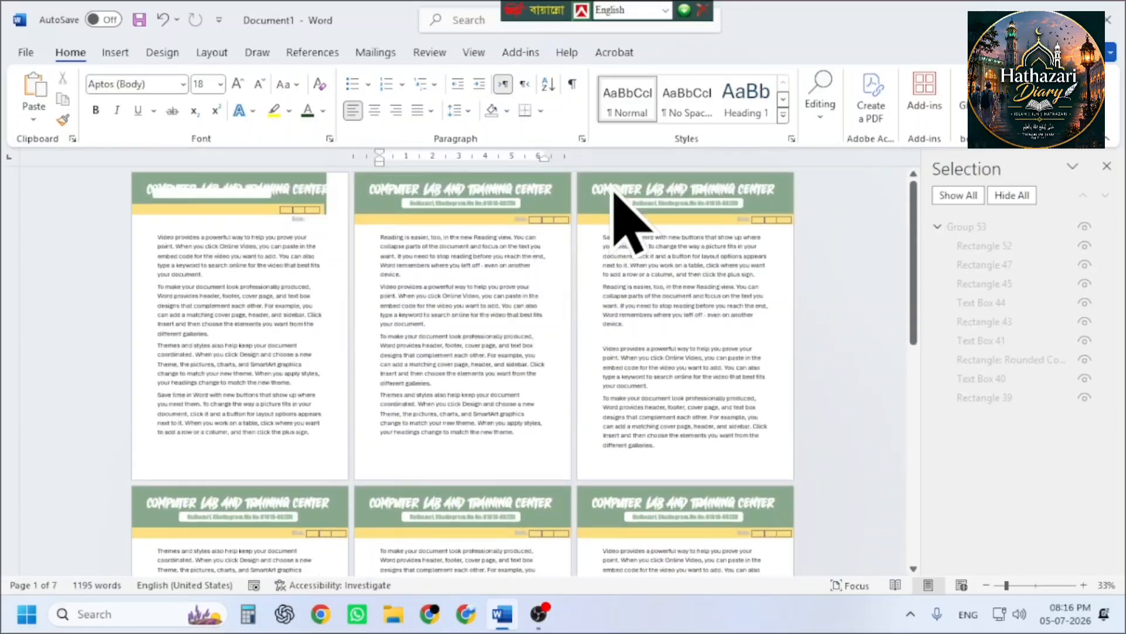
- Draw a test rectangle about 3.4 inches wide over the first page's body text, and delete it
{"action": "scroll", "coordinate": [613, 205], "scroll_direction": "up", "scroll_amount": 5, "text": "ctrl"}
{"action": "left_click", "coordinate": [115, 53]}
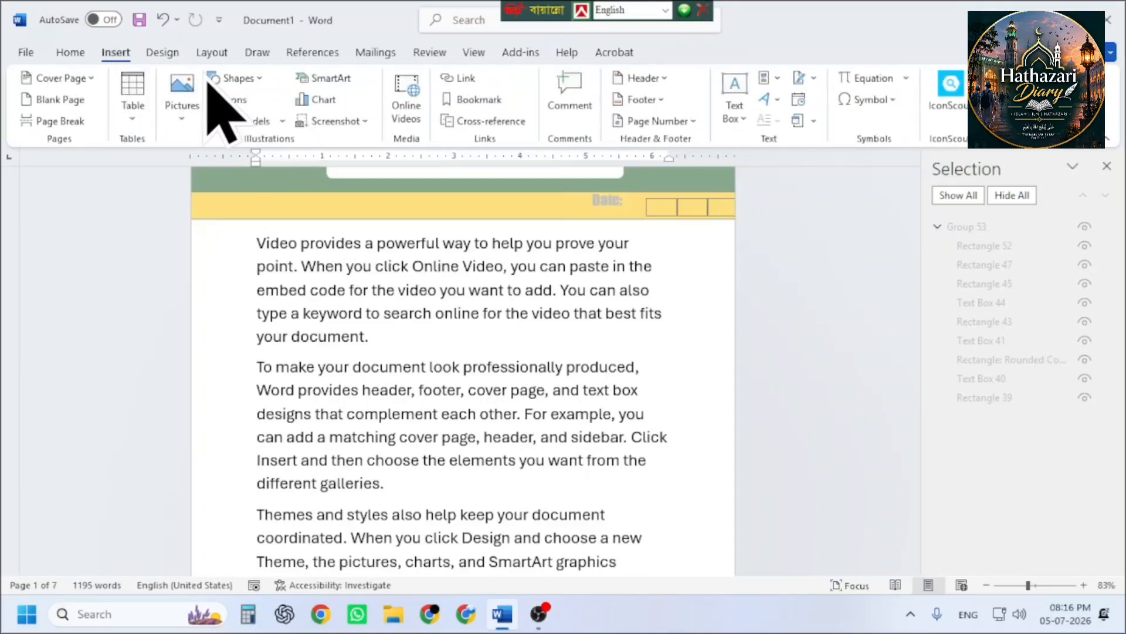
{"action": "left_click", "coordinate": [254, 82]}
{"action": "left_click", "coordinate": [271, 123]}
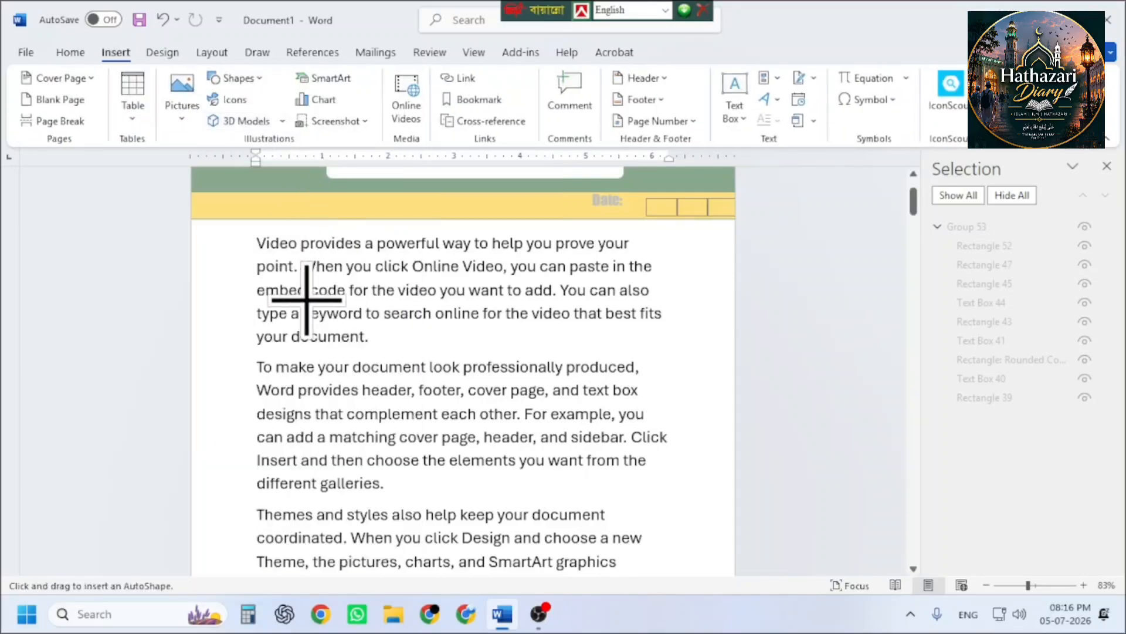
{"action": "left_click_drag", "start_coordinate": [278, 274], "coordinate": [501, 374]}
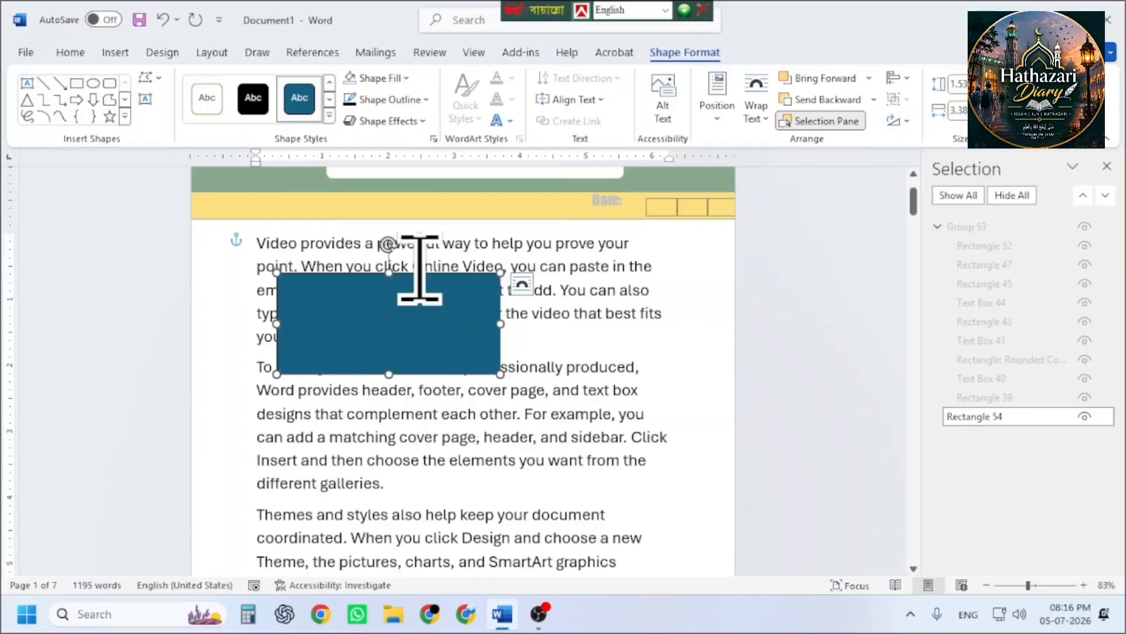
{"action": "key", "text": "Delete"}
- Reopen the first page's header for editing to show the letterhead in full color
{"action": "scroll", "coordinate": [504, 302], "scroll_direction": "up", "scroll_amount": 3}
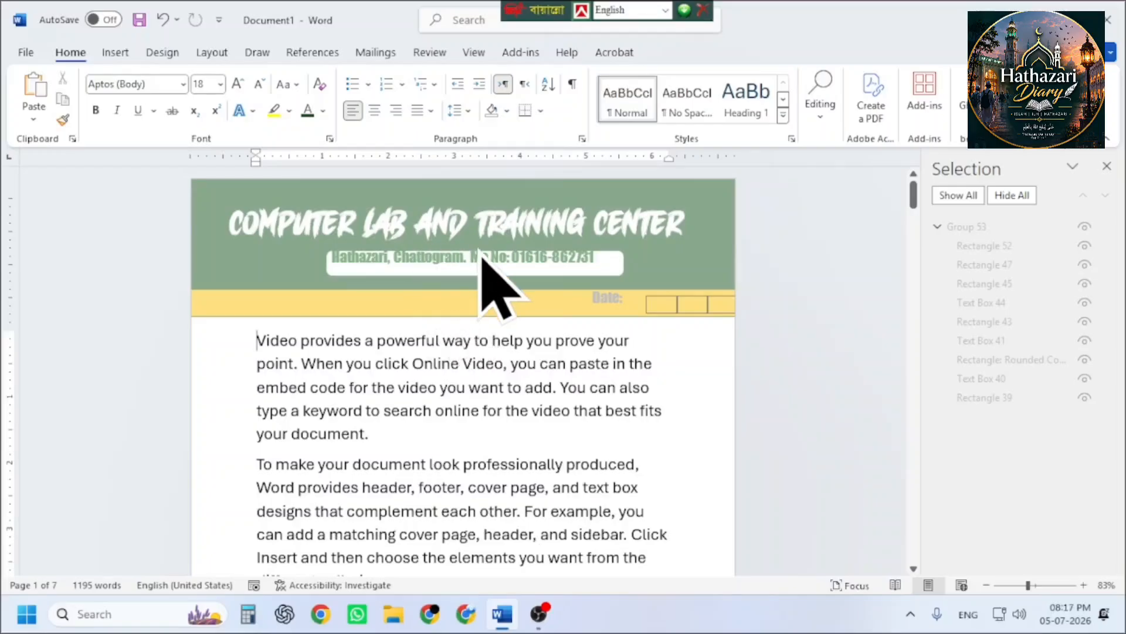
{"action": "scroll", "coordinate": [518, 243], "scroll_direction": "up", "scroll_amount": 4}
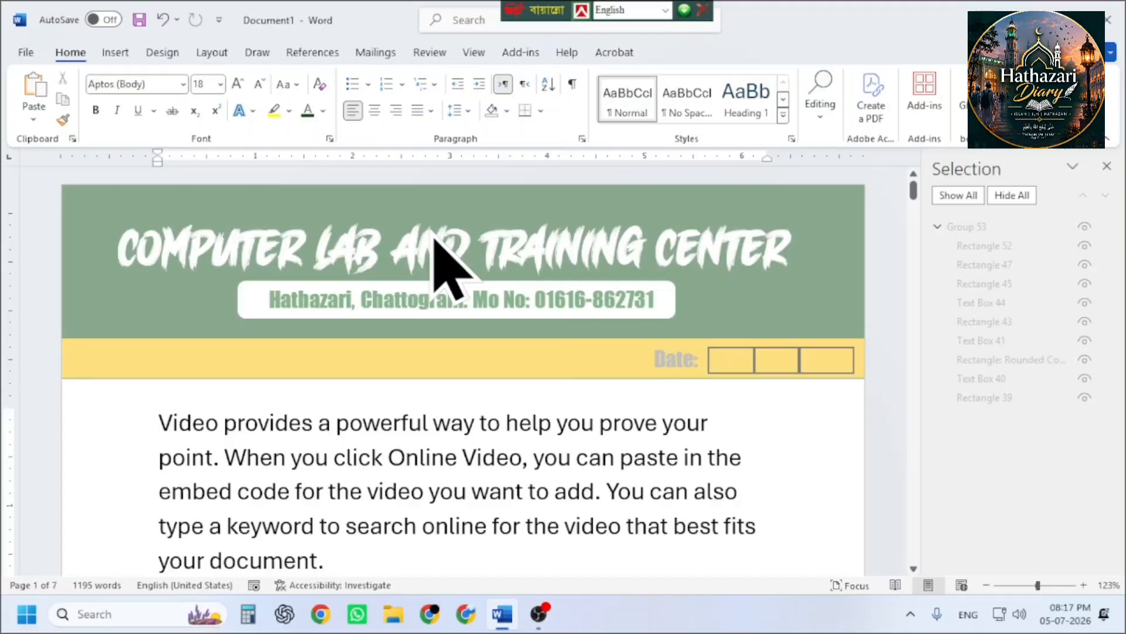
{"action": "double_click", "coordinate": [441, 424]}
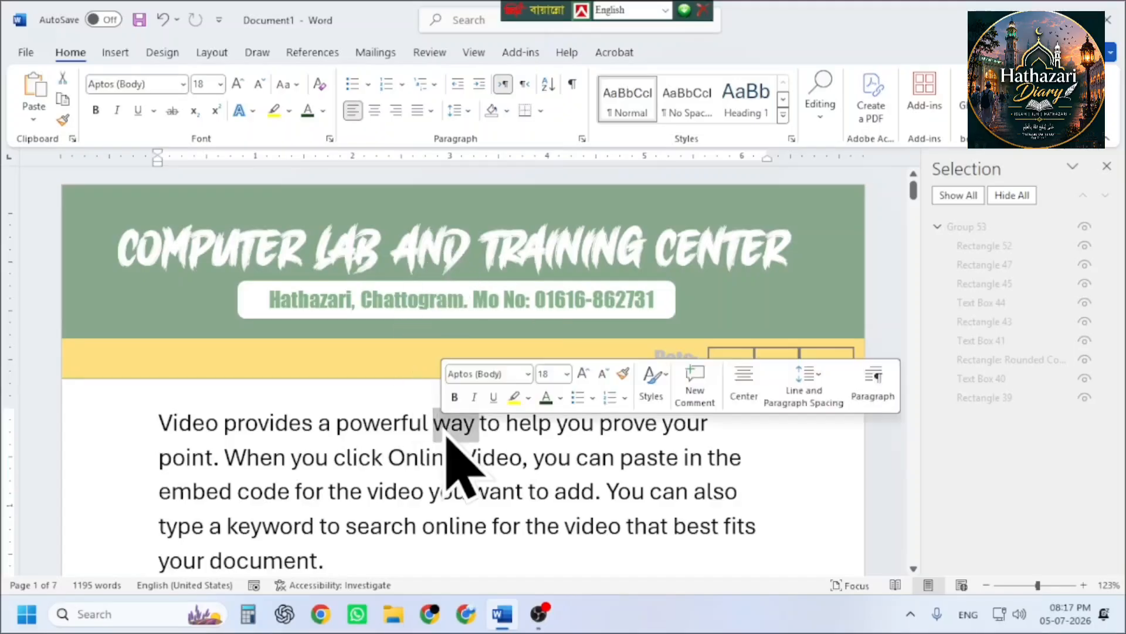
{"action": "double_click", "coordinate": [396, 221]}
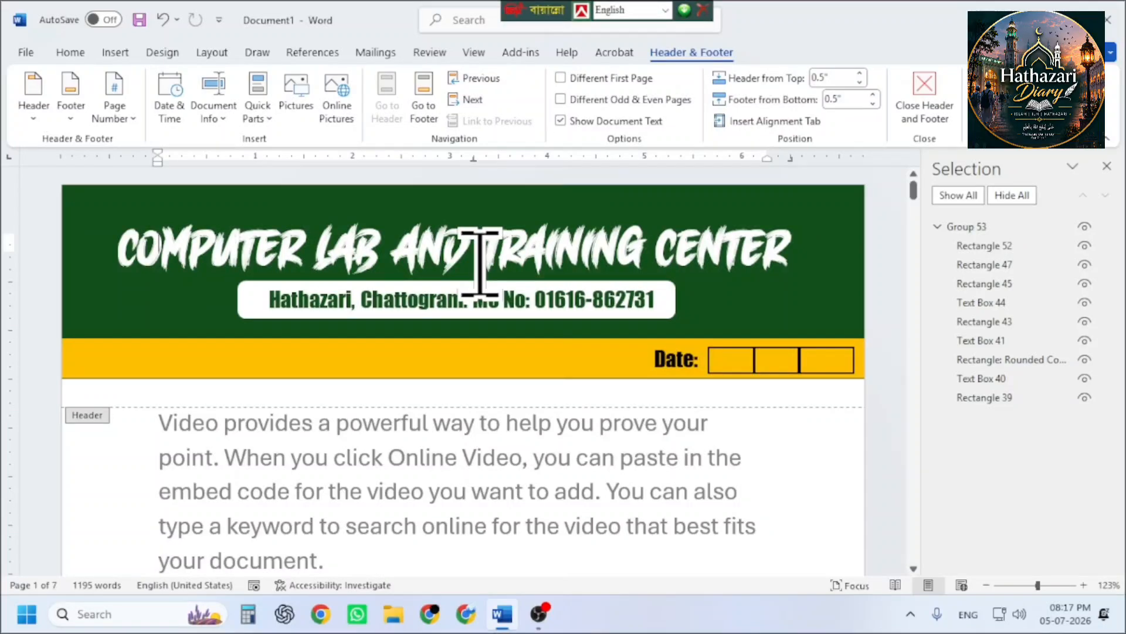
- Save the grouped letterhead in the header to the header gallery as a building block named "Latter Pad"
{"action": "left_click", "coordinate": [456, 381]}
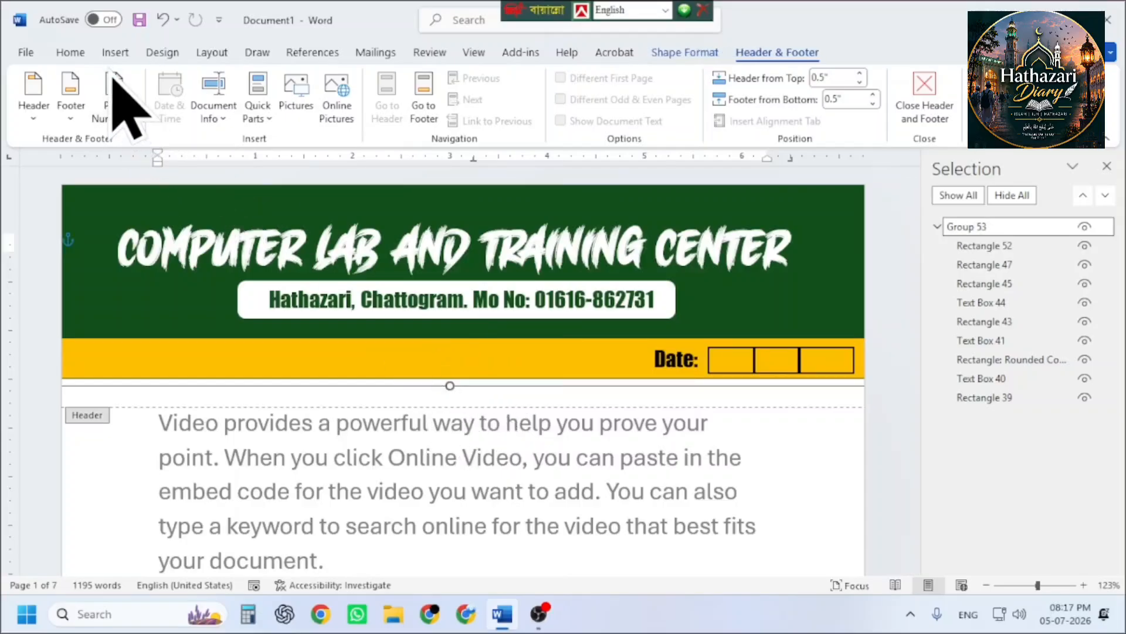
{"action": "left_click", "coordinate": [116, 54]}
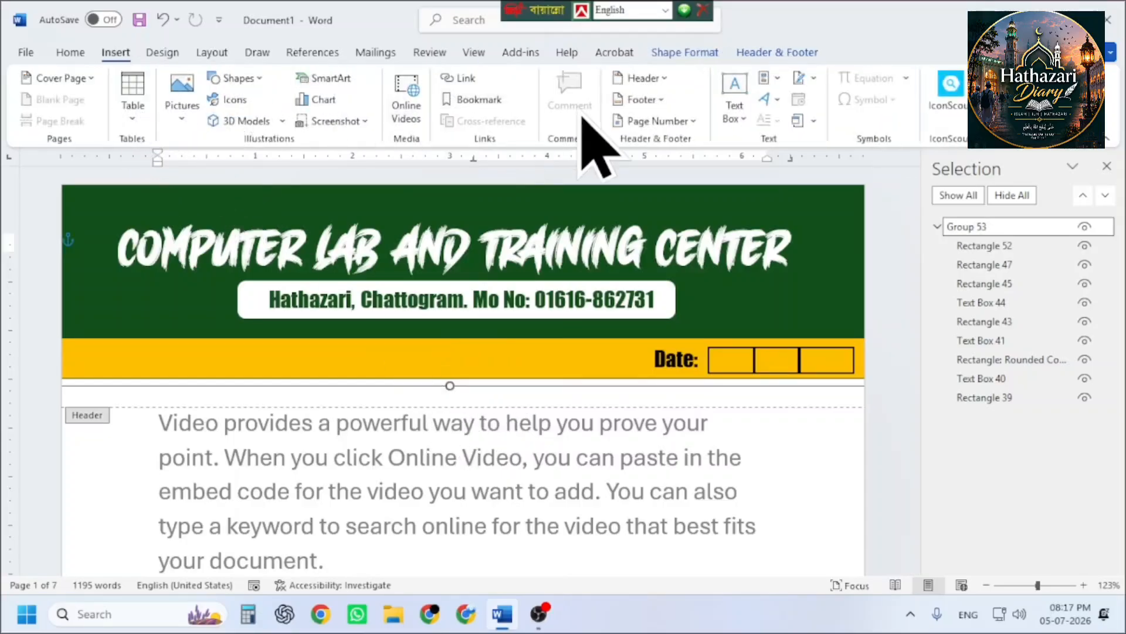
{"action": "left_click", "coordinate": [664, 77]}
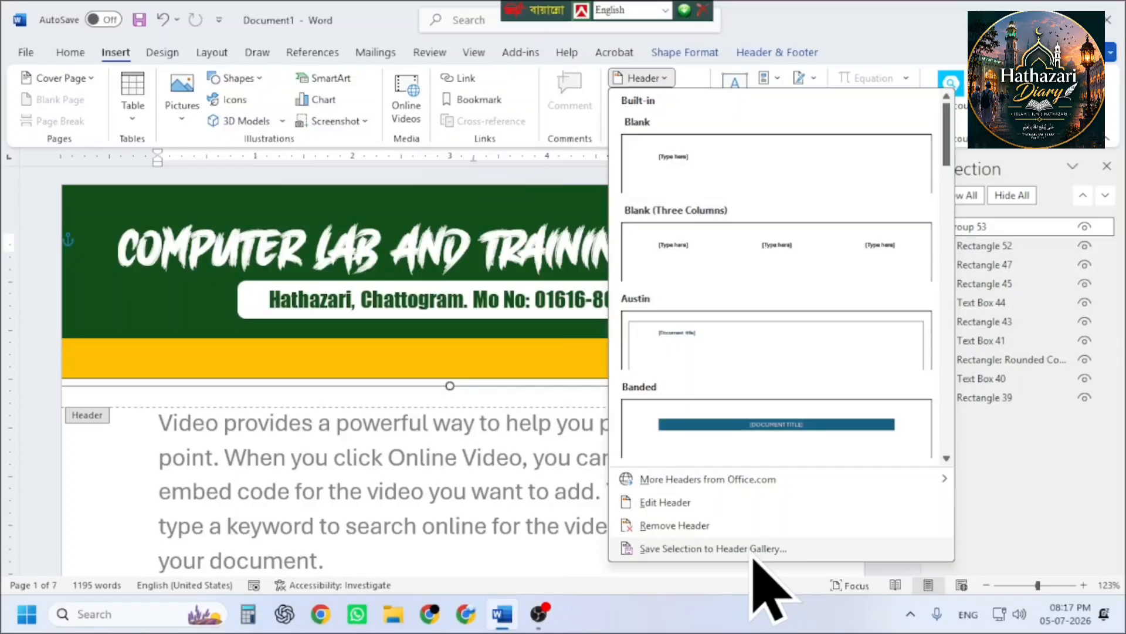
{"action": "scroll", "coordinate": [745, 200], "scroll_direction": "down", "scroll_amount": 5}
{"action": "scroll", "coordinate": [762, 206], "scroll_direction": "up", "scroll_amount": 5}
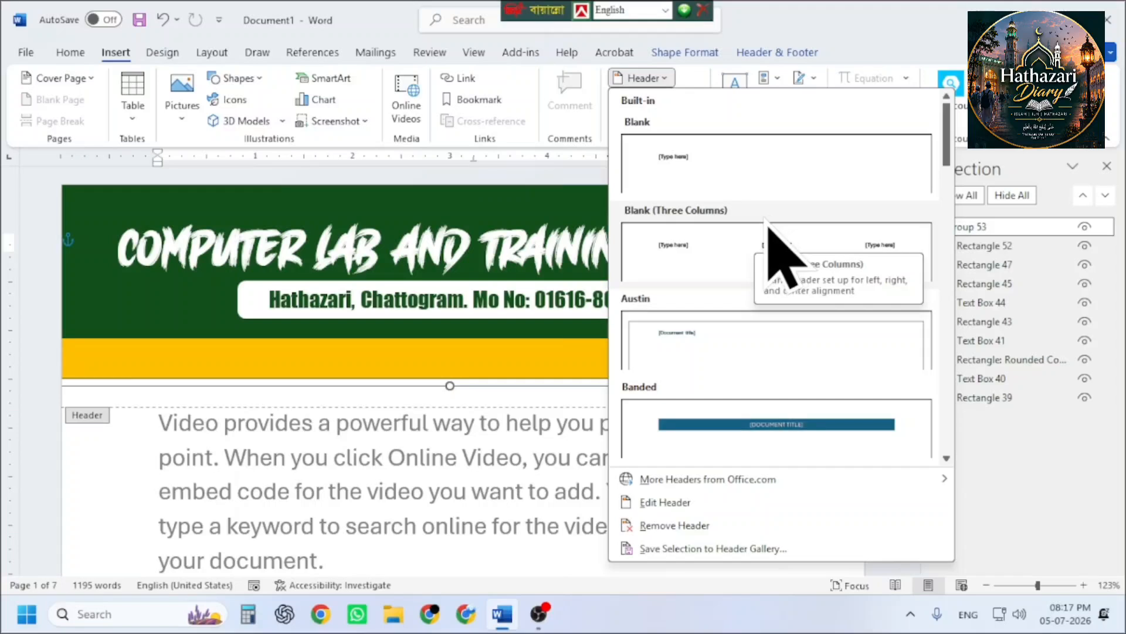
{"action": "scroll", "coordinate": [761, 390], "scroll_direction": "down", "scroll_amount": 10}
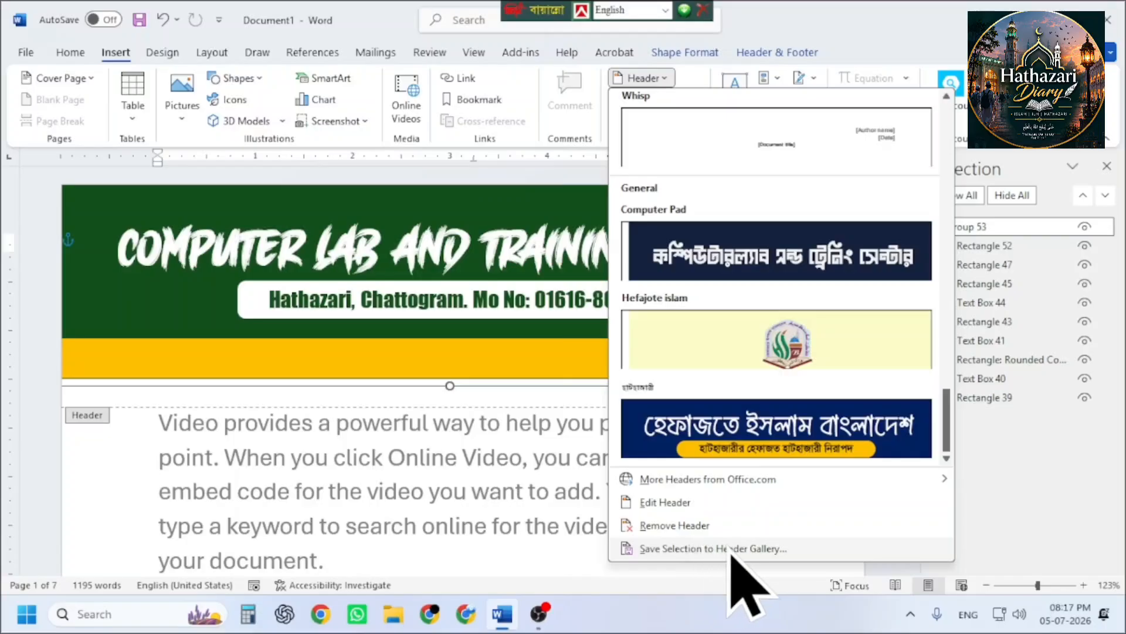
{"action": "left_click", "coordinate": [731, 549]}
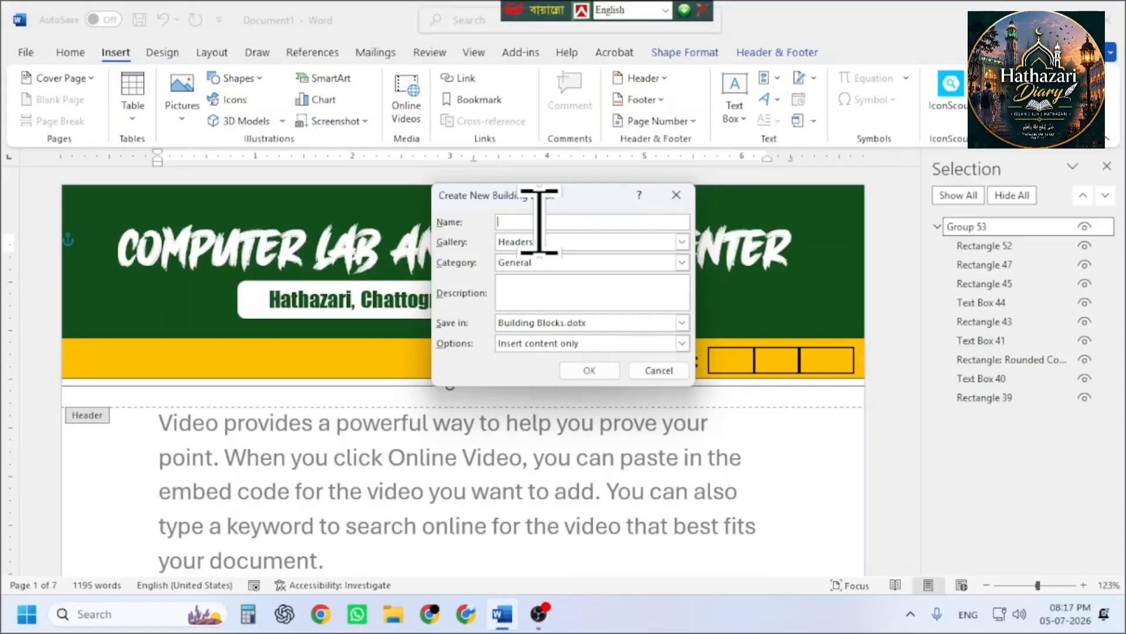
{"action": "type", "text": "Latter Pad"}
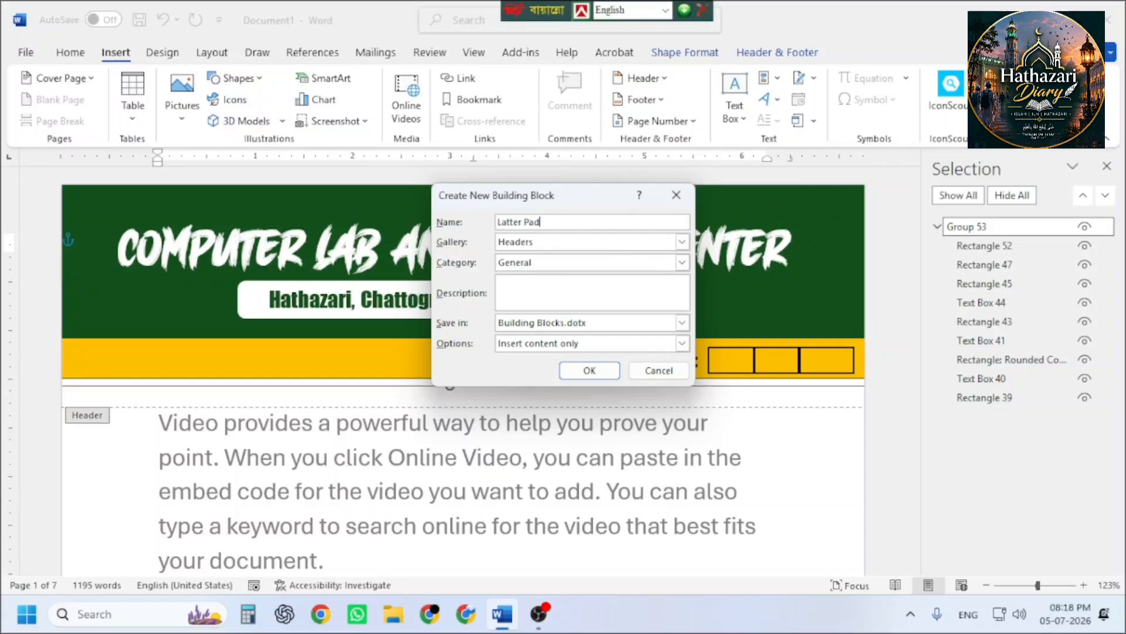
{"action": "left_click", "coordinate": [596, 378]}
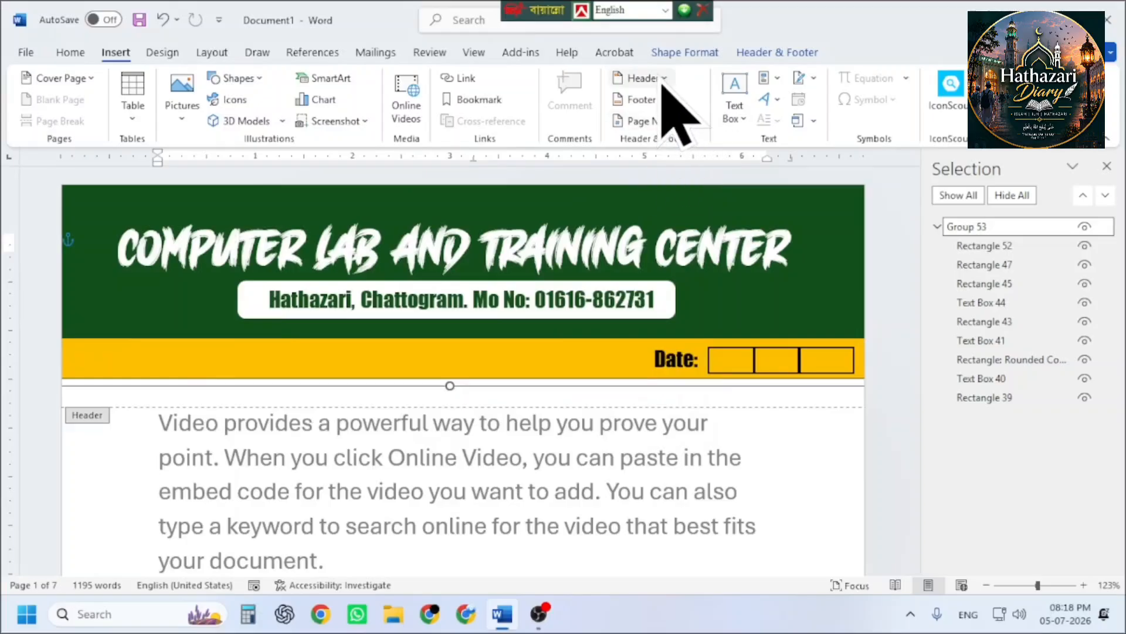
{"action": "left_click", "coordinate": [665, 85]}
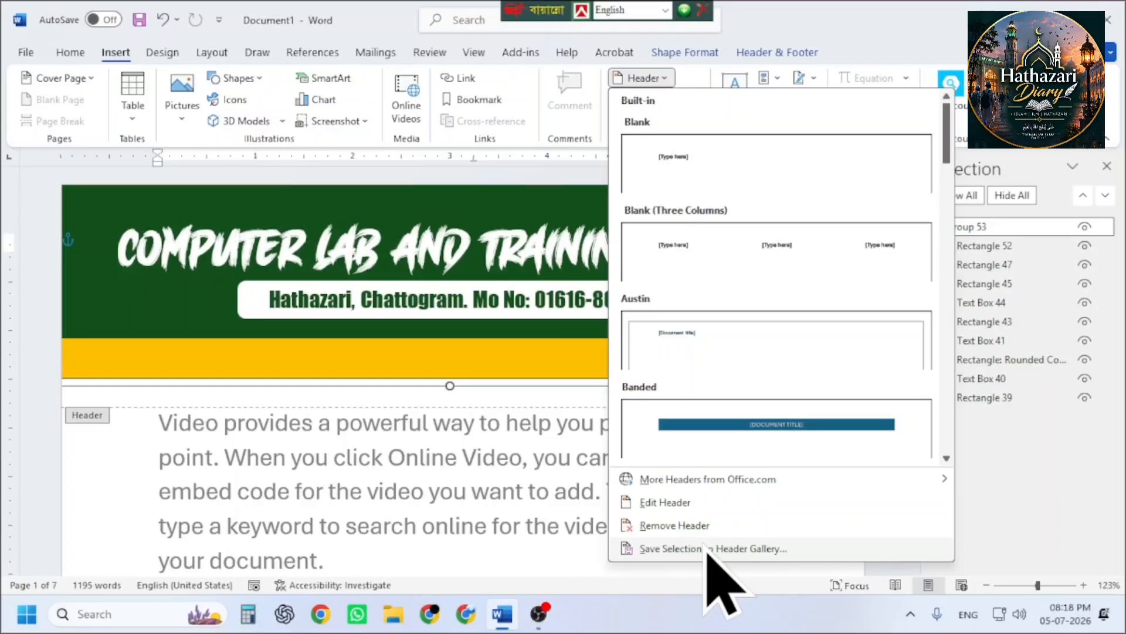
{"action": "left_click", "coordinate": [707, 548]}
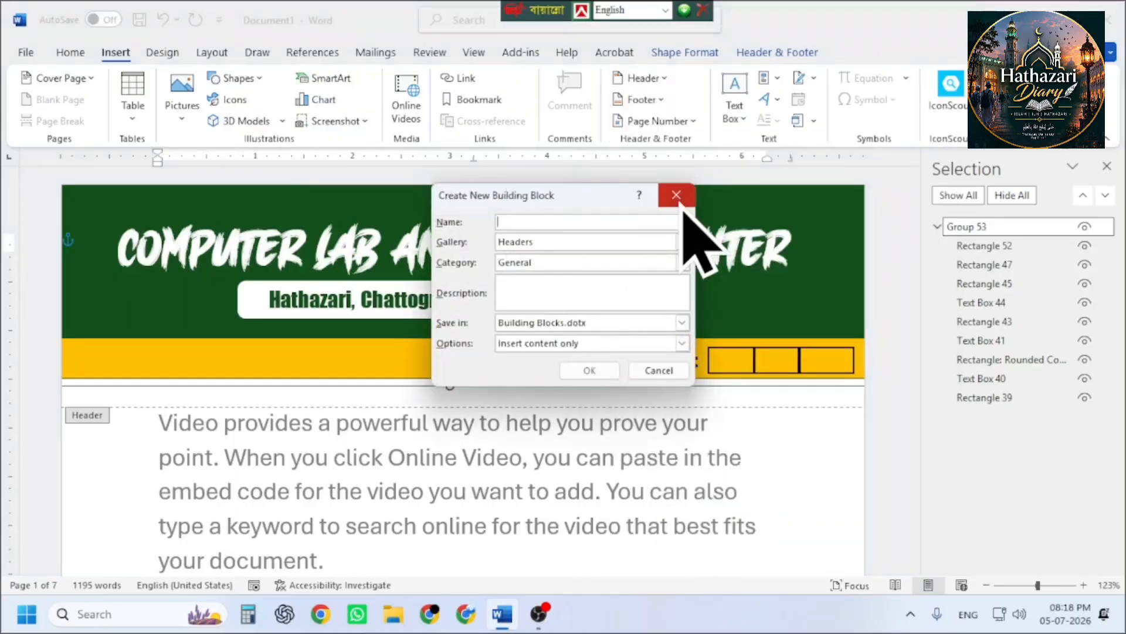
{"action": "left_click", "coordinate": [680, 194]}
- Leave header editing and close the document without saving it, but save the changes to Building Blocks.dotx
{"action": "double_click", "coordinate": [426, 487]}
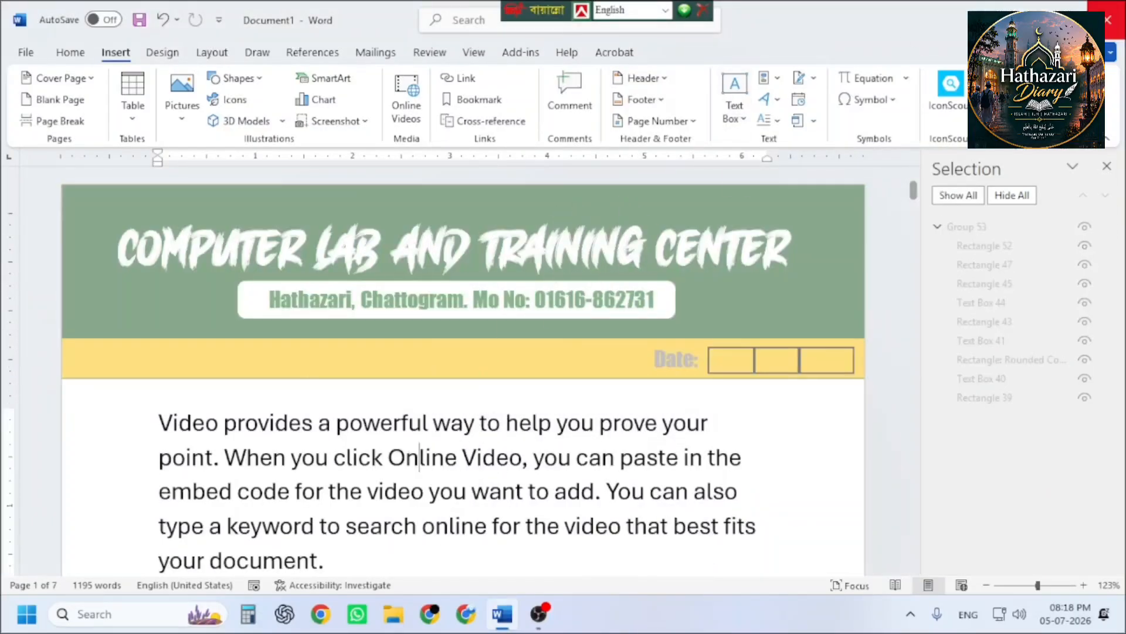
{"action": "left_click", "coordinate": [1107, 20]}
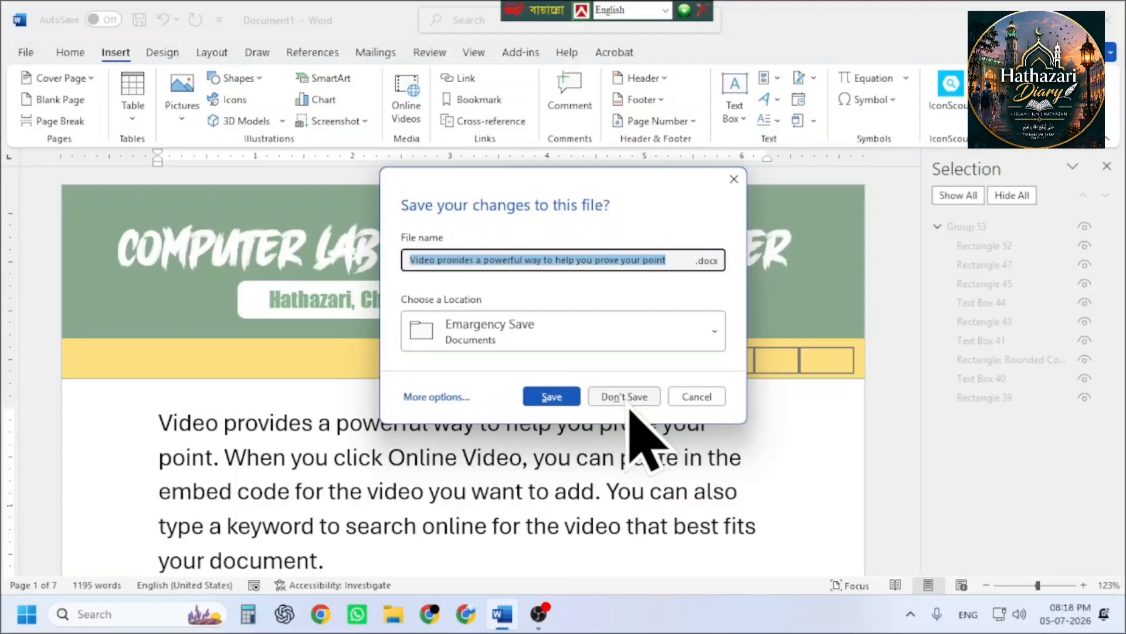
{"action": "left_click", "coordinate": [624, 397]}
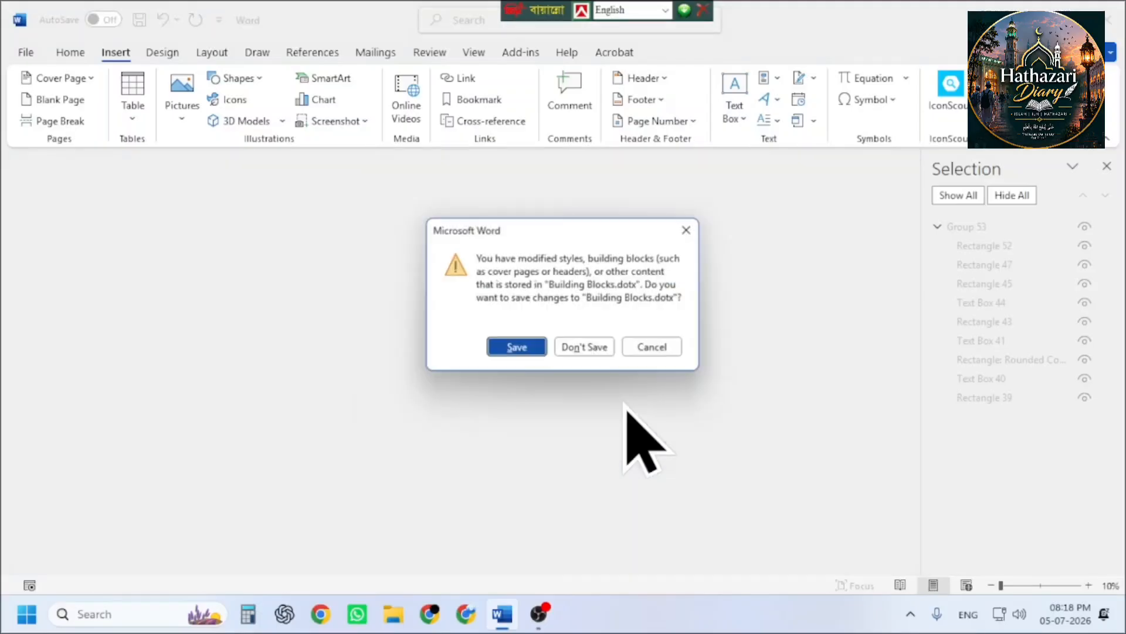
{"action": "left_click", "coordinate": [516, 347]}
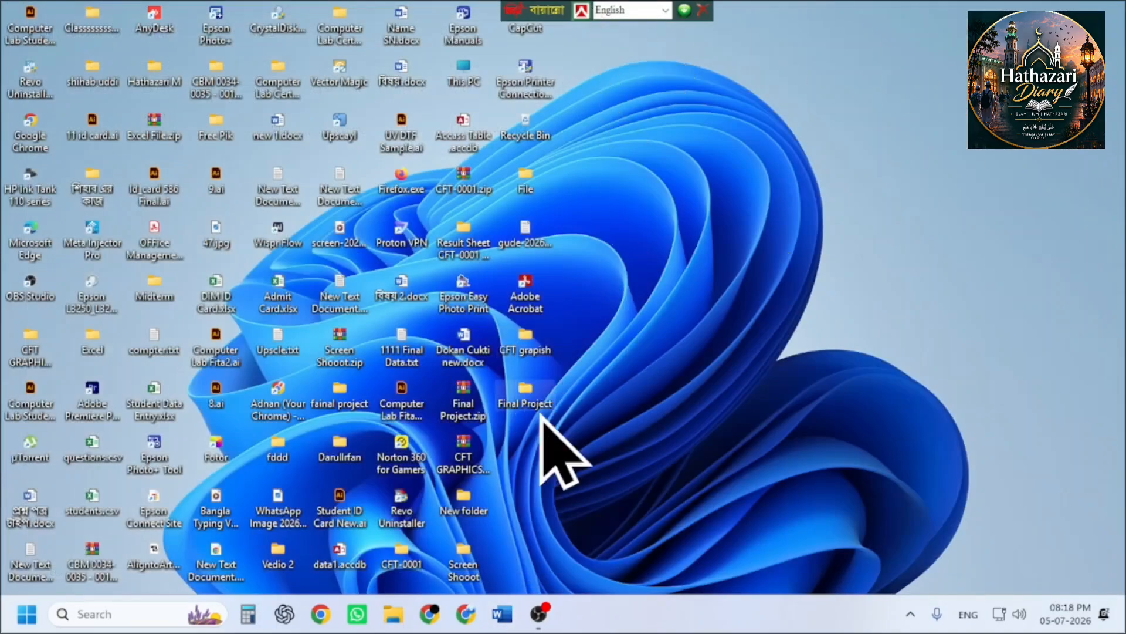
- Start Word again and create a new blank document
{"action": "left_click", "coordinate": [508, 622]}
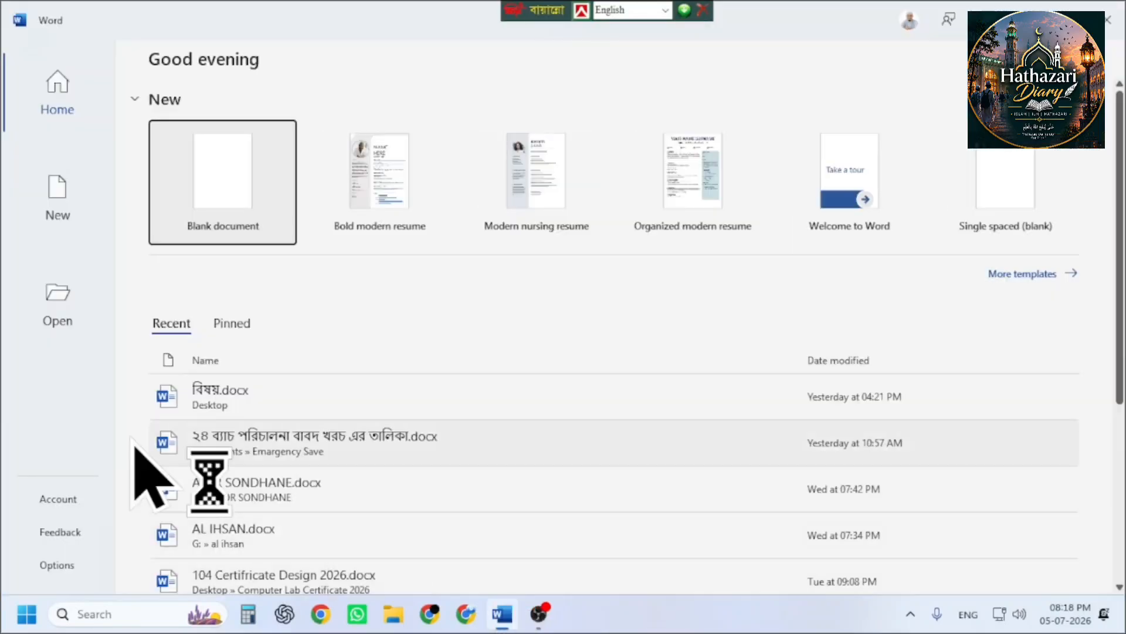
{"action": "left_click", "coordinate": [202, 193]}
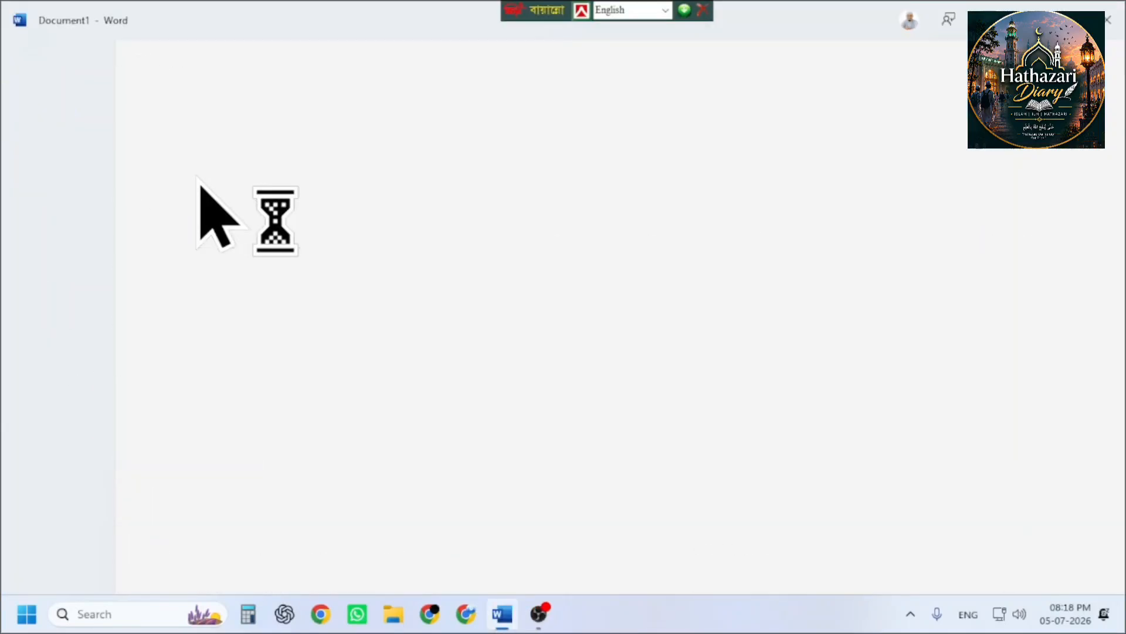
- Set the blank document's page size to A4 and apply the last custom margins, 2.3" top and 1" on the other sides
{"action": "left_click", "coordinate": [211, 54]}
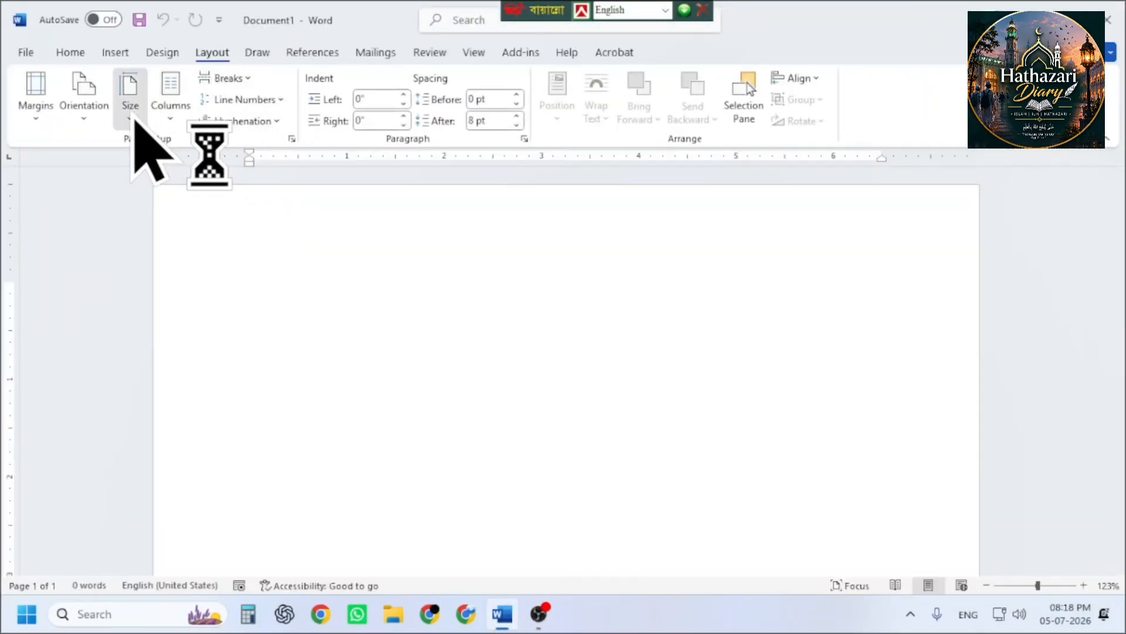
{"action": "left_click", "coordinate": [132, 117]}
{"action": "left_click", "coordinate": [190, 311]}
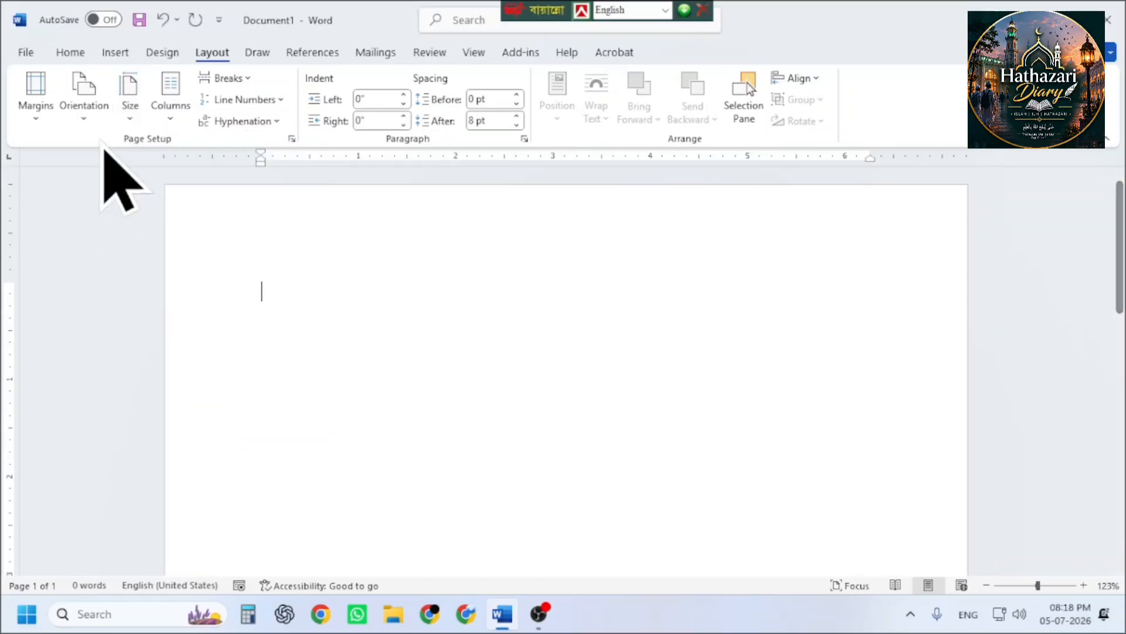
{"action": "left_click", "coordinate": [41, 112]}
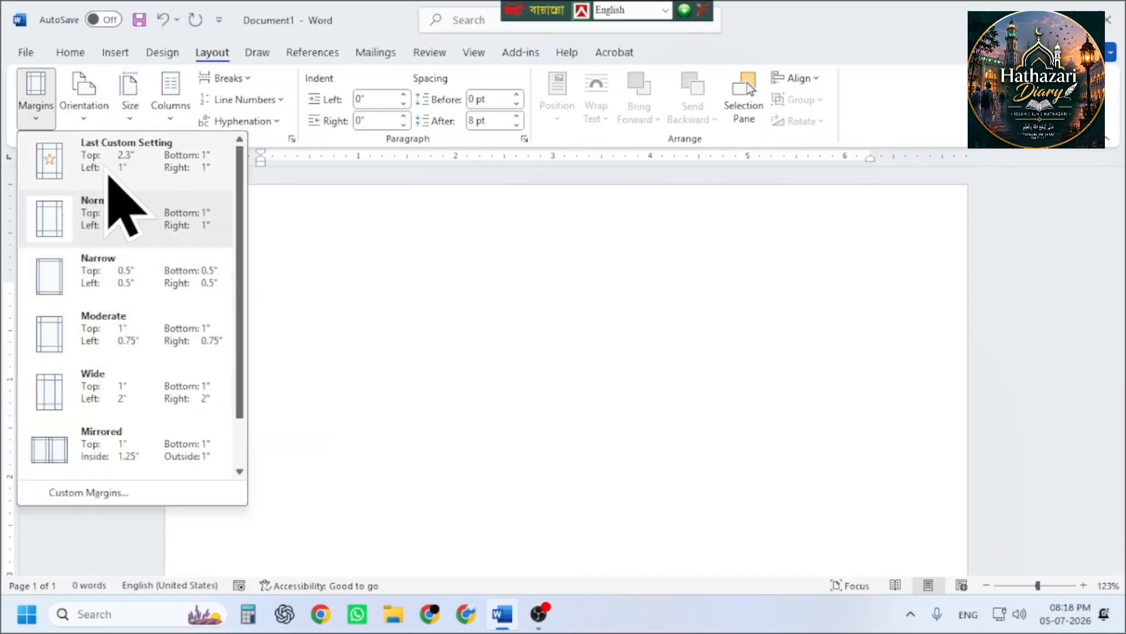
{"action": "left_click", "coordinate": [114, 176]}
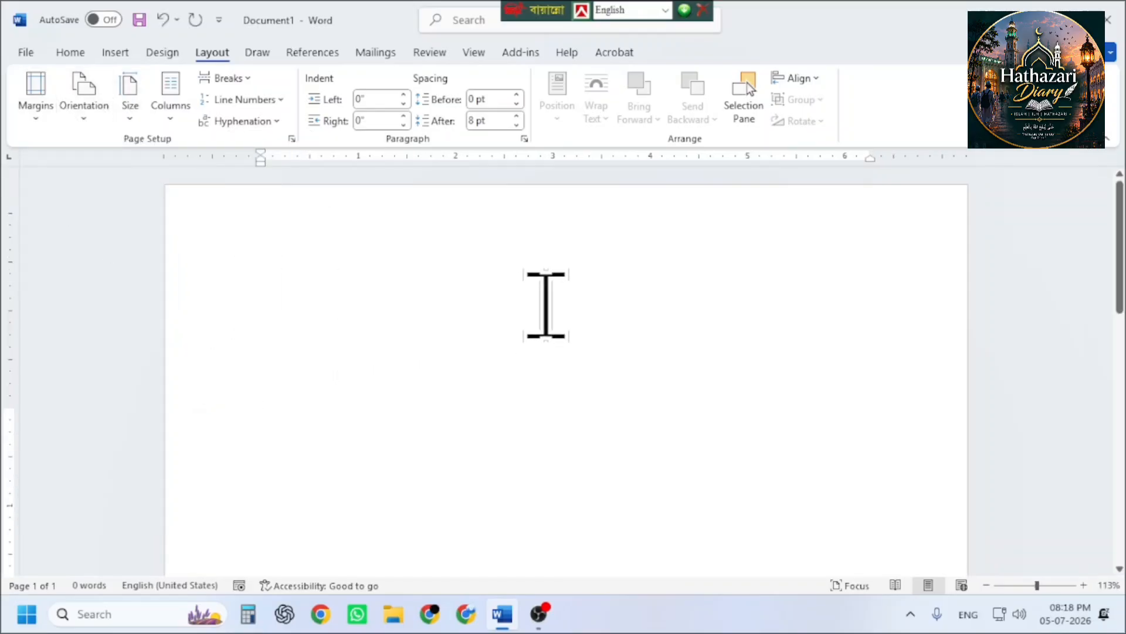
- Insert the saved "Latter Pad" header from the header gallery and return to the document body
{"action": "scroll", "coordinate": [546, 302], "scroll_direction": "down", "scroll_amount": 7, "text": "ctrl"}
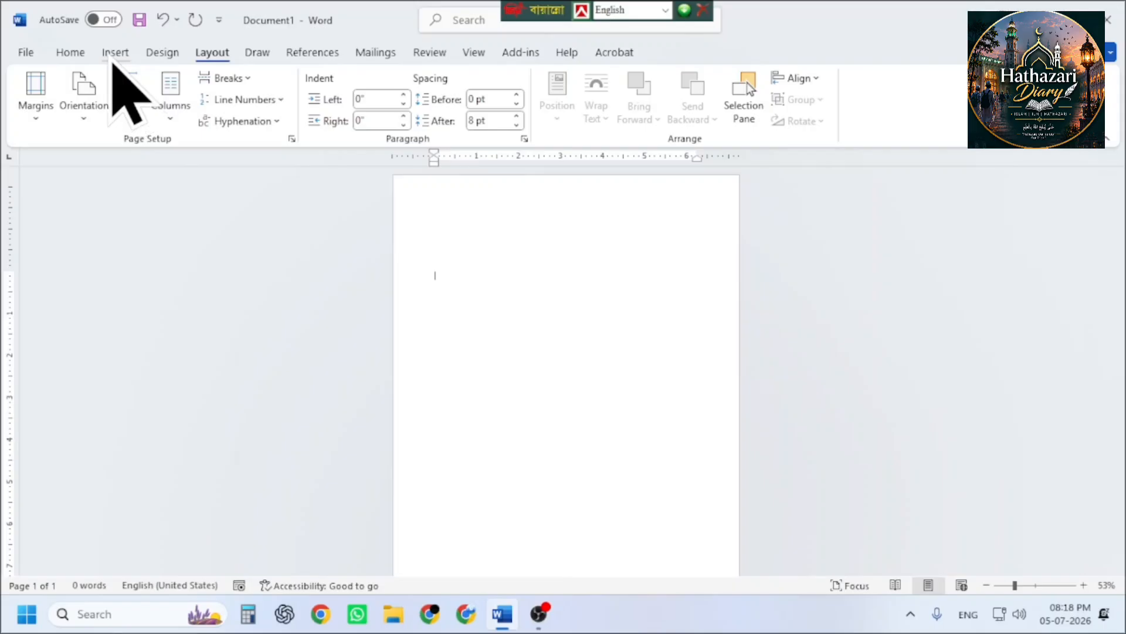
{"action": "left_click", "coordinate": [116, 52]}
{"action": "left_click", "coordinate": [642, 78]}
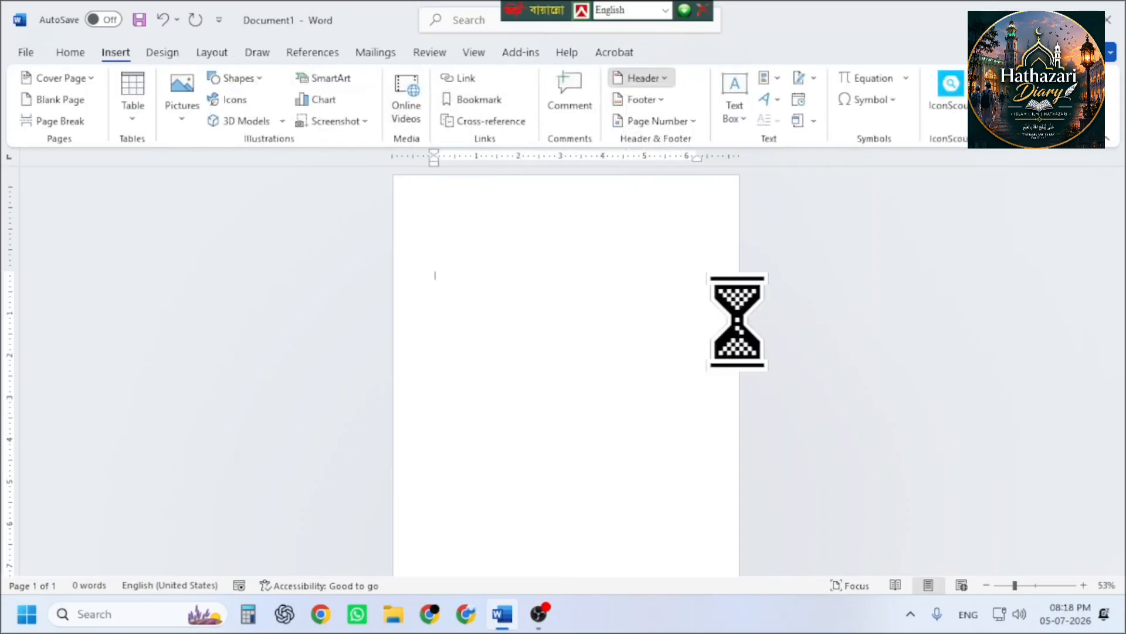
{"action": "scroll", "coordinate": [692, 320], "scroll_direction": "down", "scroll_amount": 3}
{"action": "scroll", "coordinate": [692, 317], "scroll_direction": "down", "scroll_amount": 3}
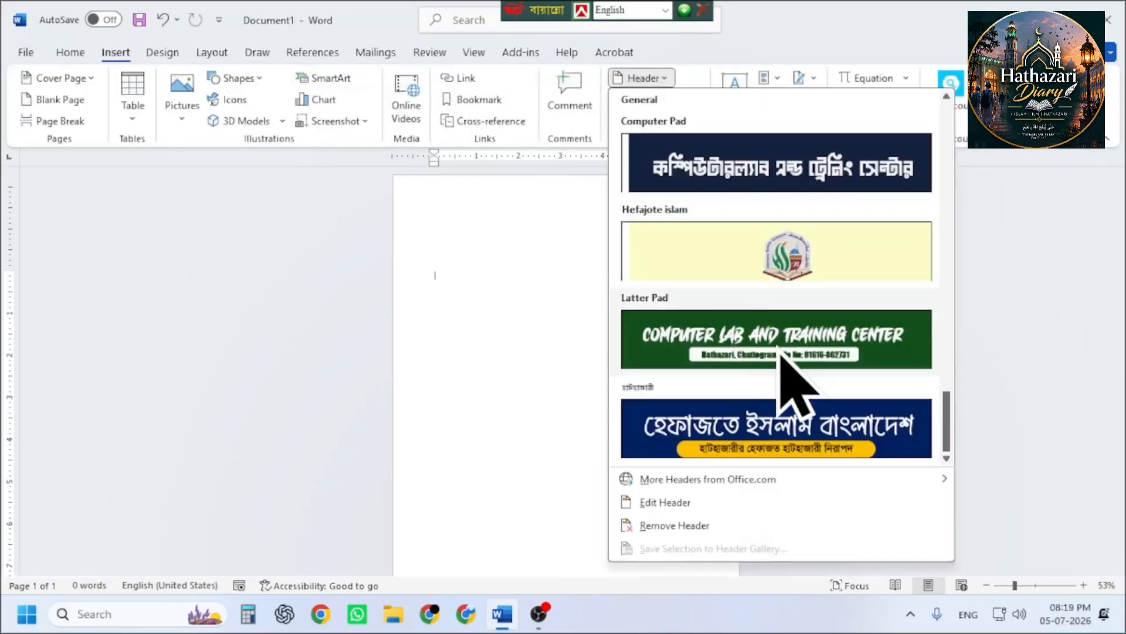
{"action": "left_click", "coordinate": [705, 339]}
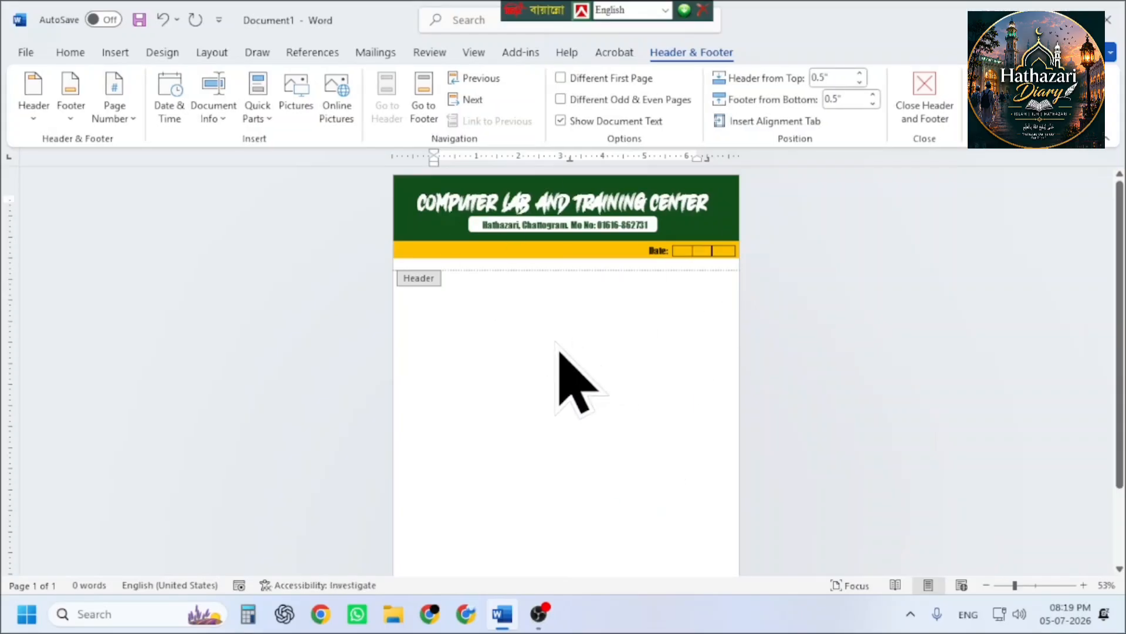
{"action": "double_click", "coordinate": [452, 281]}
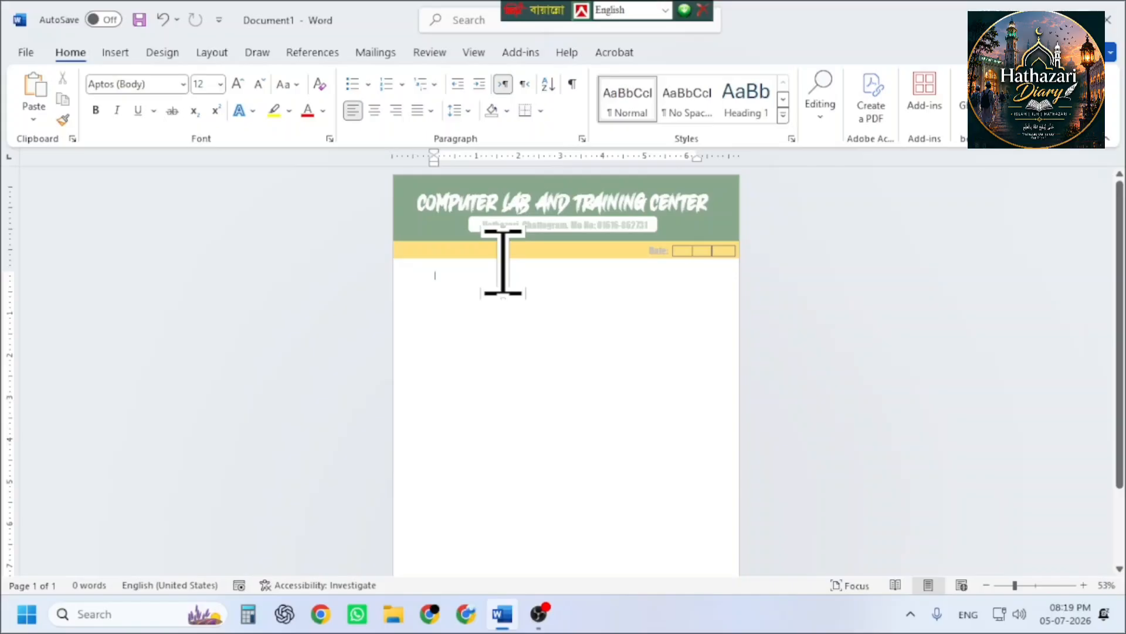
- Check the cover page gallery and its option for saving a selection, and close it without choosing a design
{"action": "left_click", "coordinate": [116, 52]}
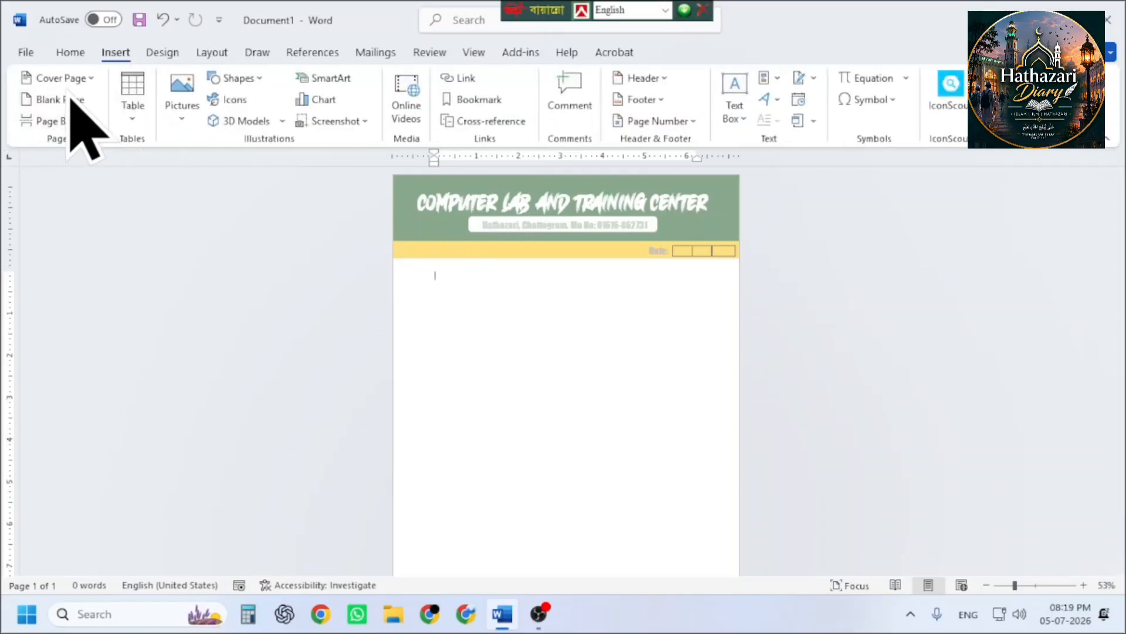
{"action": "left_click", "coordinate": [61, 78]}
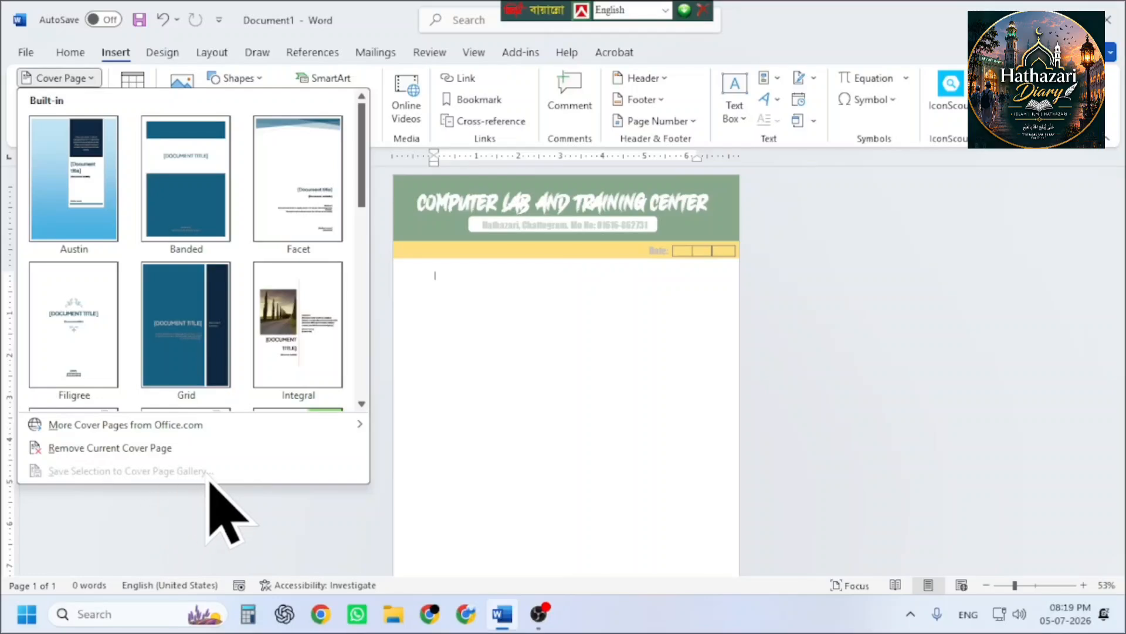
{"action": "left_click", "coordinate": [540, 434]}
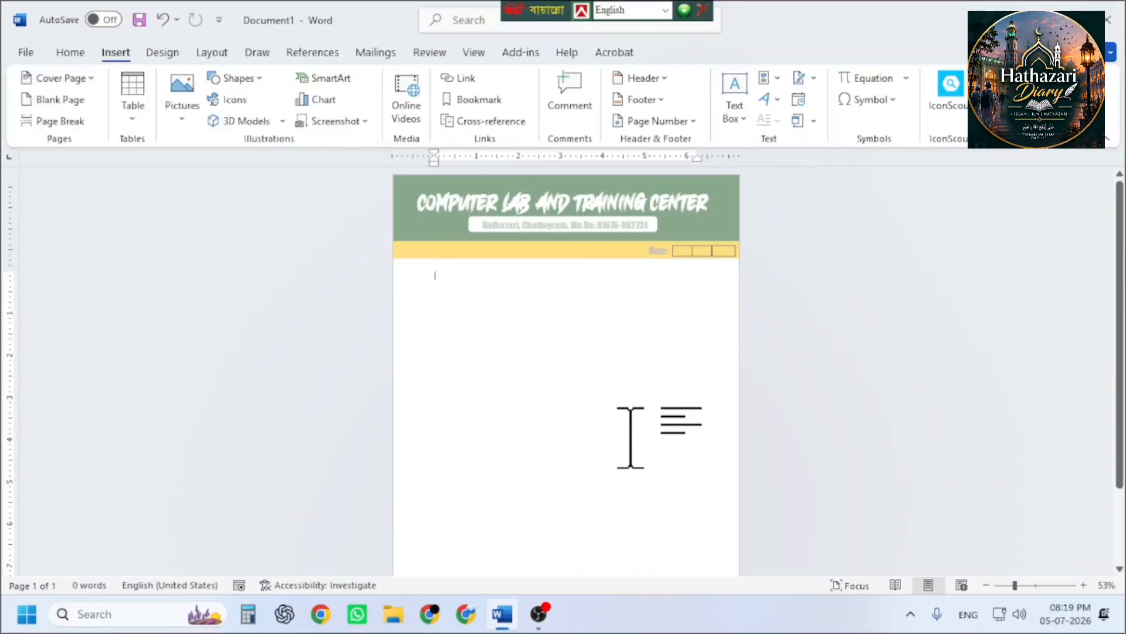
- Insert a page break to test the letterhead on a second page, and undo it
{"action": "left_click", "coordinate": [61, 123]}
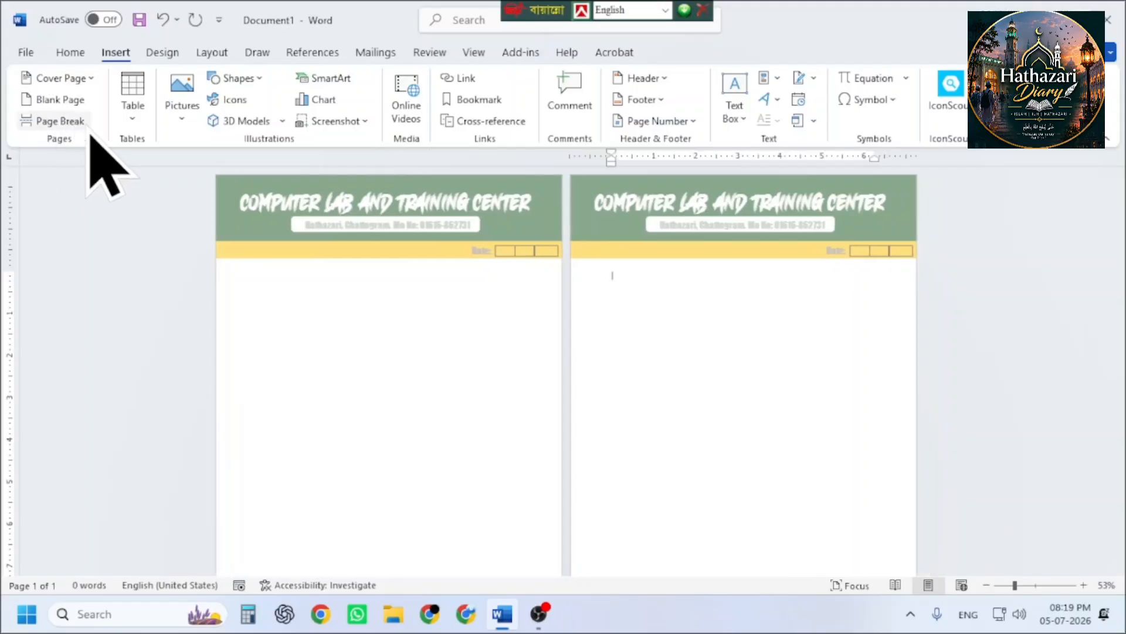
{"action": "key", "text": "ctrl+z"}
- Browse the cover page gallery through to its last built-in designs
{"action": "left_click", "coordinate": [59, 78]}
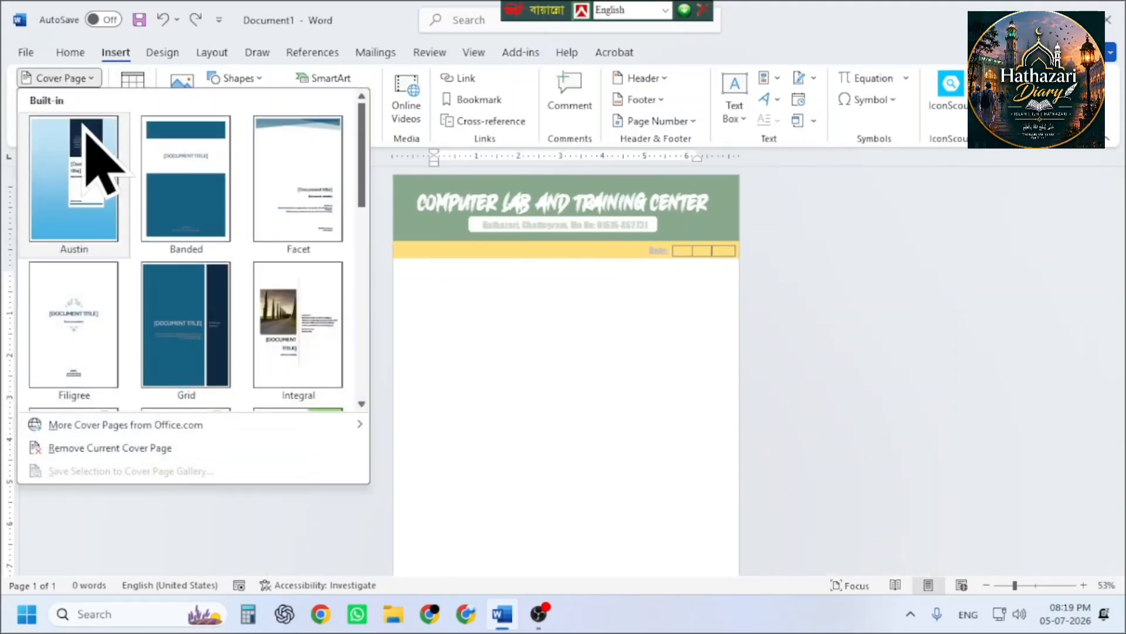
{"action": "scroll", "coordinate": [201, 116], "scroll_direction": "down", "scroll_amount": 5}
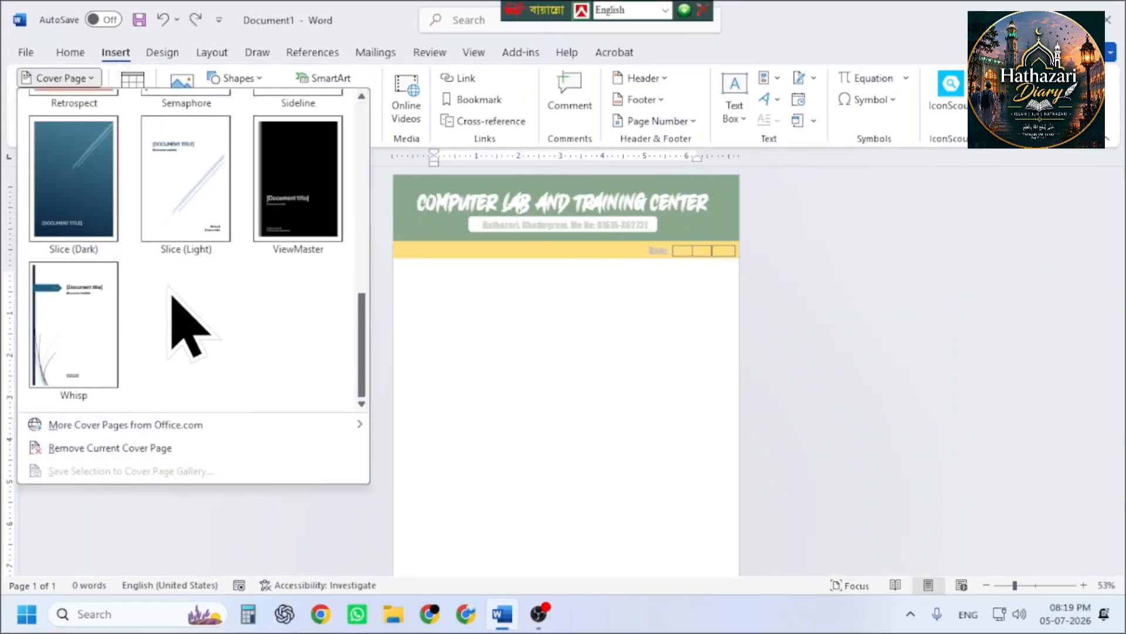